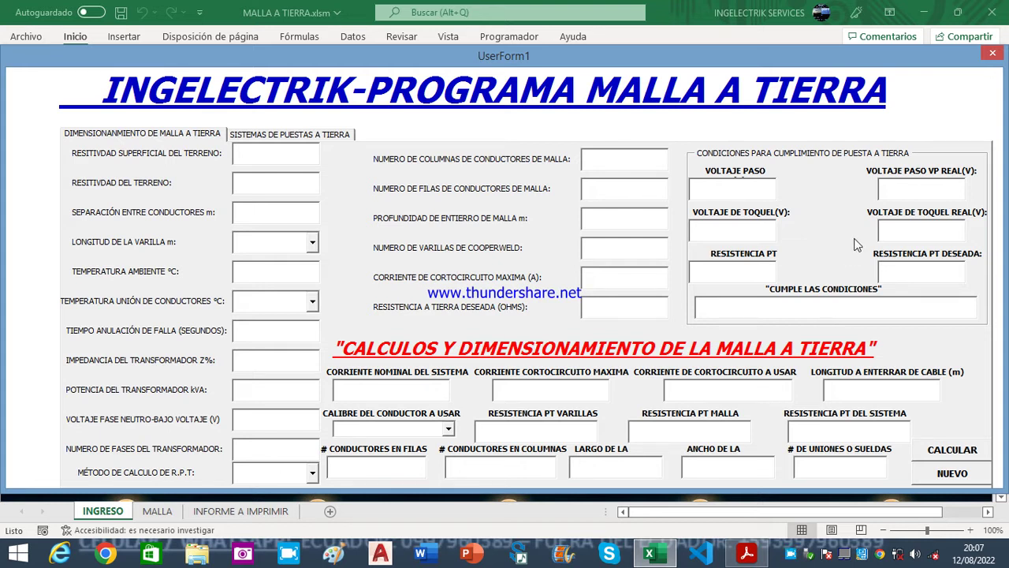
# Look up the maximum fault current in malla a tierra.pdf and set the form's maximum short-circuit current to 1000 A
pyautogui.click(764, 558)
pyautogui.scroll(1, 196, 299)
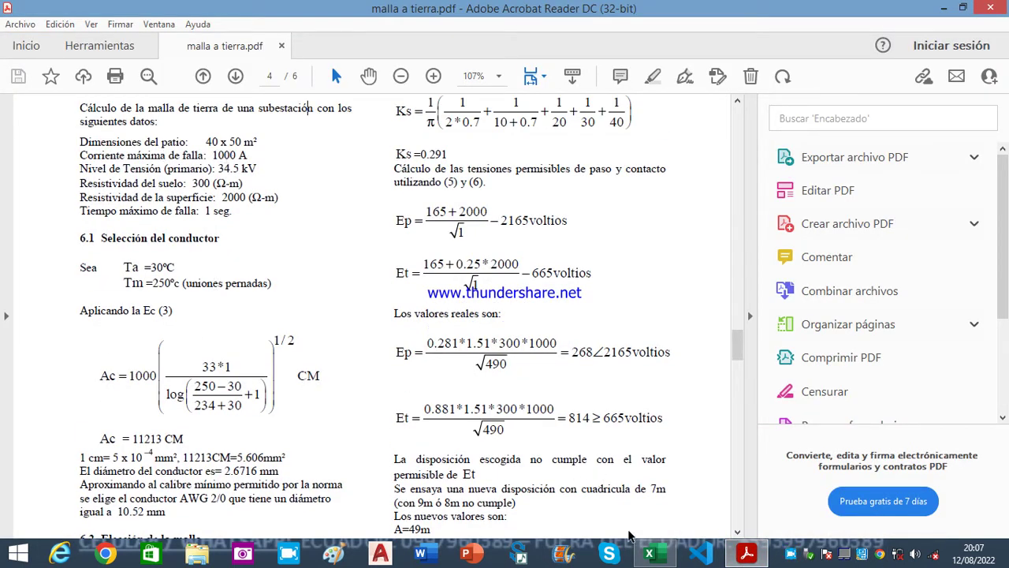
pyautogui.click(650, 556)
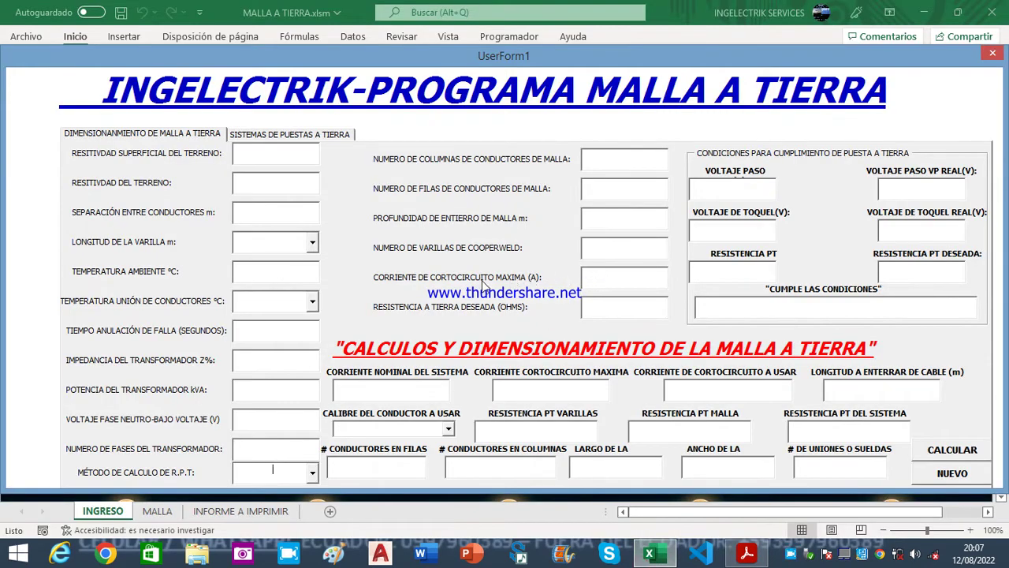
pyautogui.click(628, 279)
pyautogui.write('1000')
# Set the transformer's impedance, power and phase-neutral voltage to 0 and its number of phases to 3
pyautogui.click(261, 363)
pyautogui.write('0')
pyautogui.click(273, 388)
pyautogui.write('0')
pyautogui.click(286, 427)
pyautogui.write('0')
pyautogui.click(284, 449)
pyautogui.write('3')
pyautogui.click(313, 473)
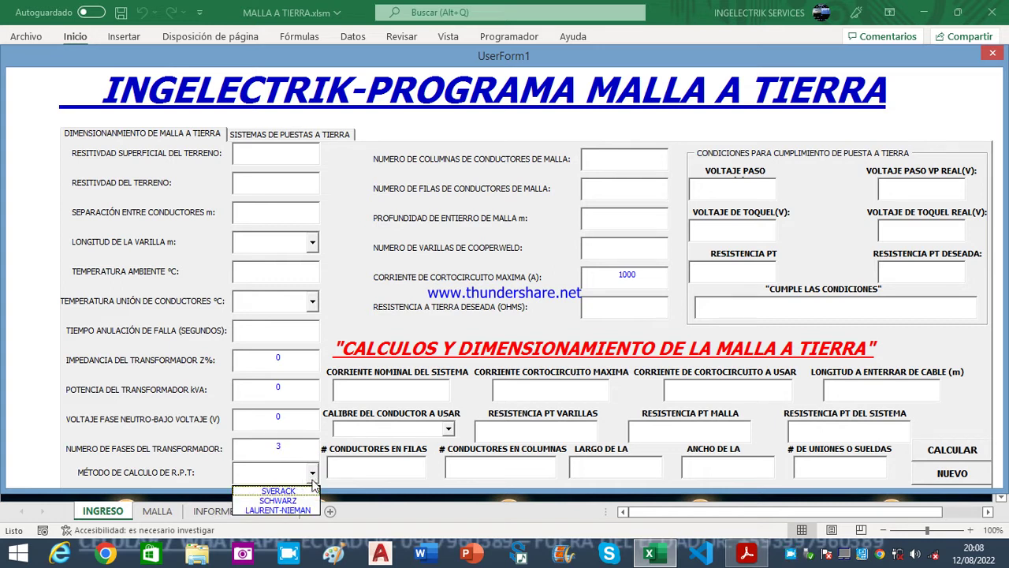
pyautogui.click(313, 476)
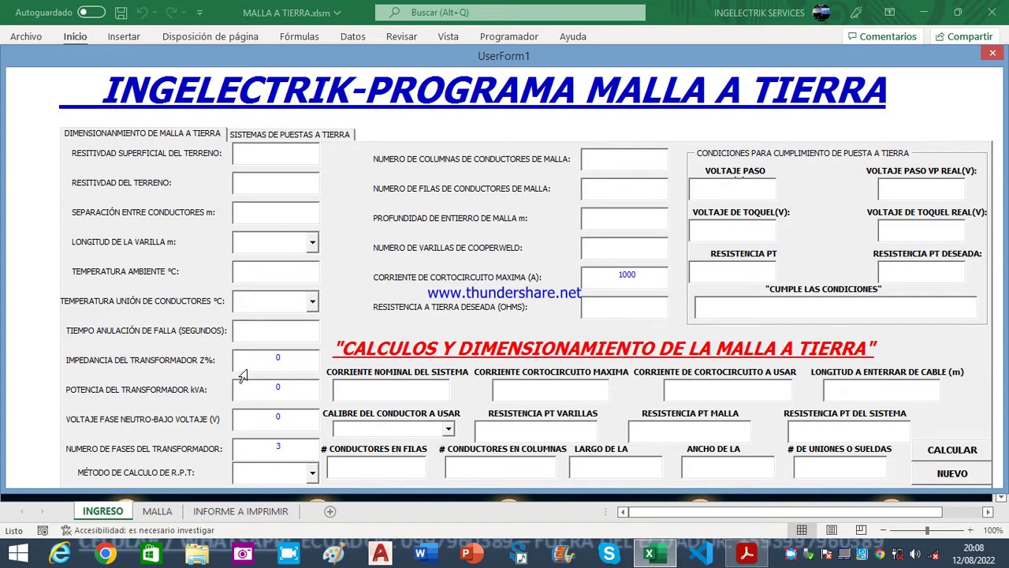
# Enter a surface resistivity of 2000 and a soil resistivity of 300, taken from the example data in the PDF
pyautogui.click(257, 158)
pyautogui.hotkey('alt', 'Tab')
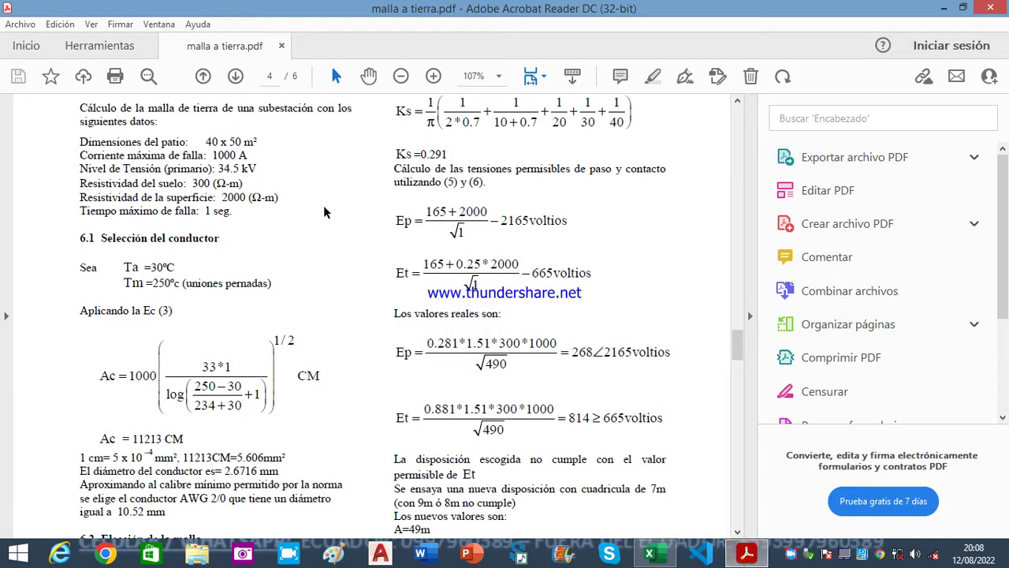
pyautogui.click(649, 553)
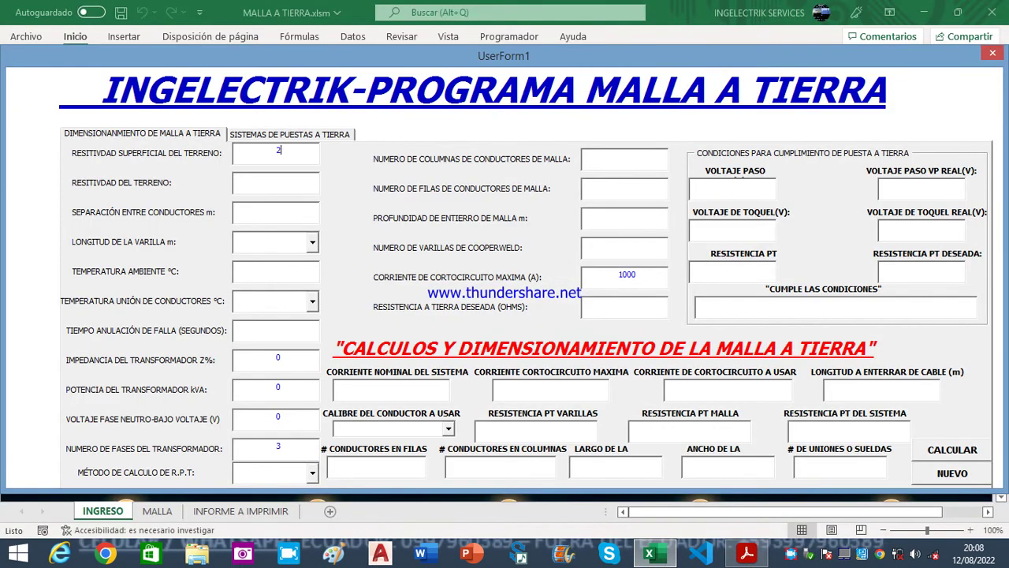
pyautogui.click(752, 555)
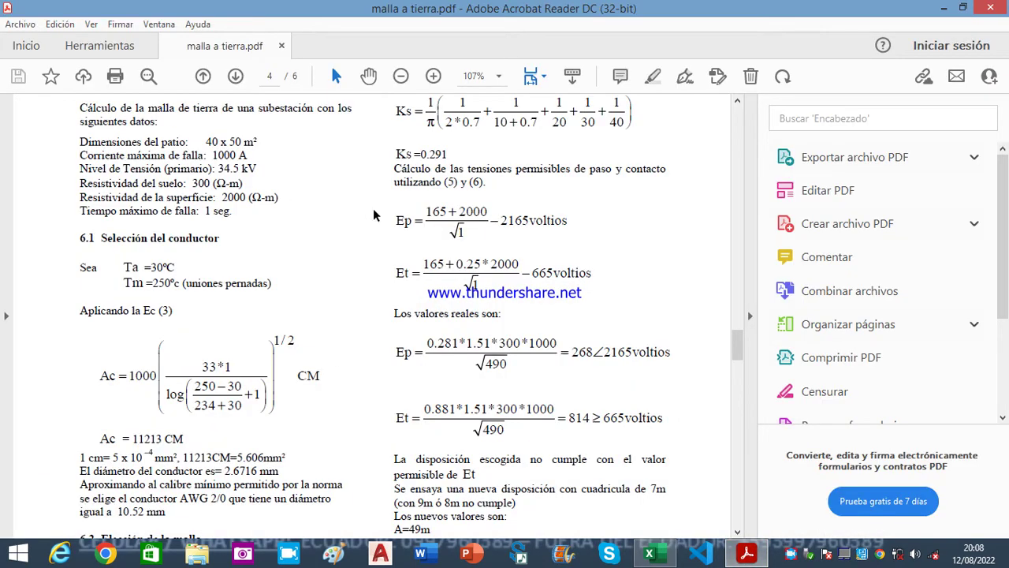
pyautogui.hotkey('alt', 'Tab')
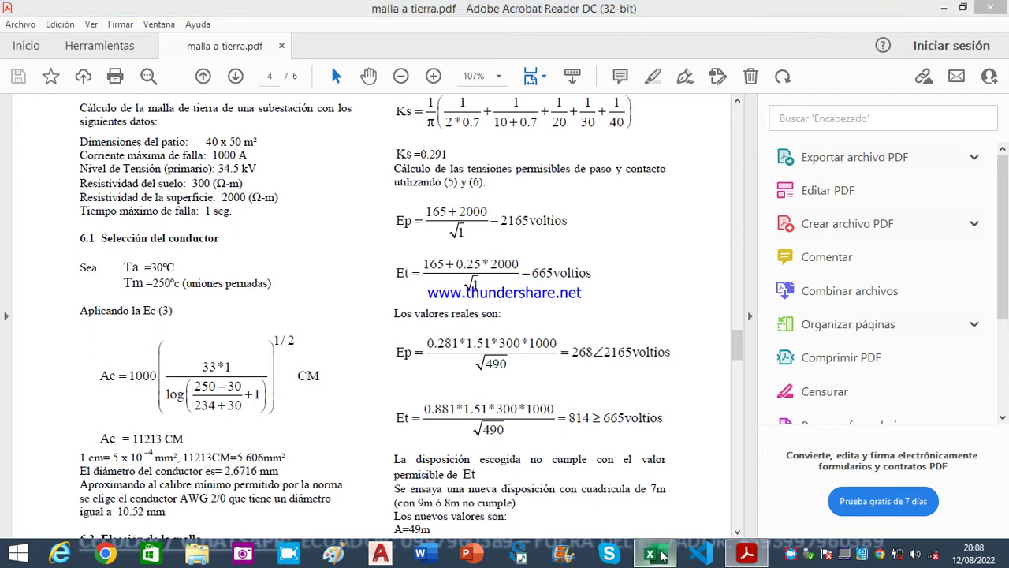
pyautogui.click(261, 181)
pyautogui.write('300')
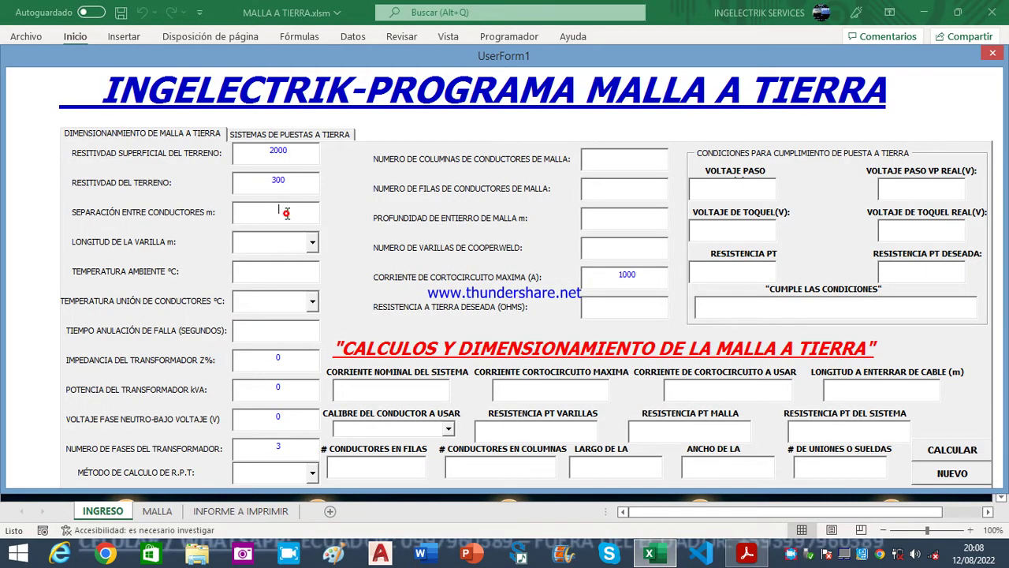
# Look up the grid spacing in the PDF and set the separation between conductors to 7 m
pyautogui.hotkey('alt', 'Tab')
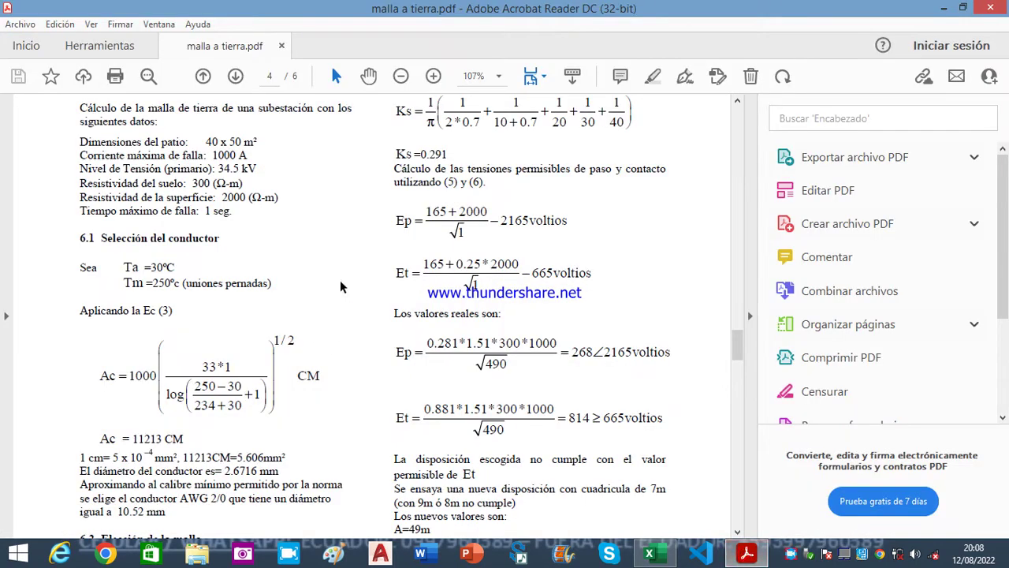
pyautogui.scroll(-3, 142, 345)
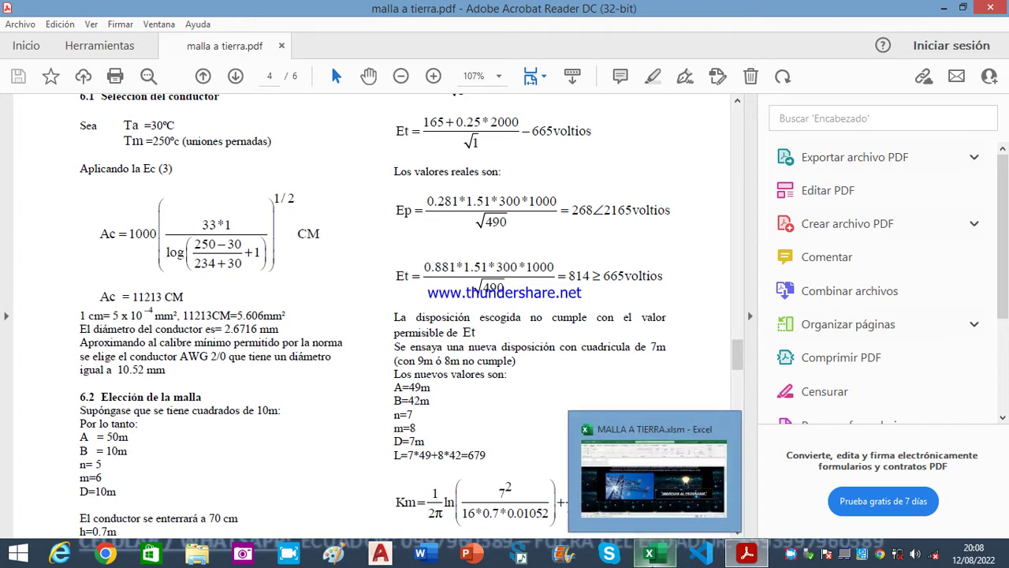
pyautogui.click(650, 554)
pyautogui.write('7')
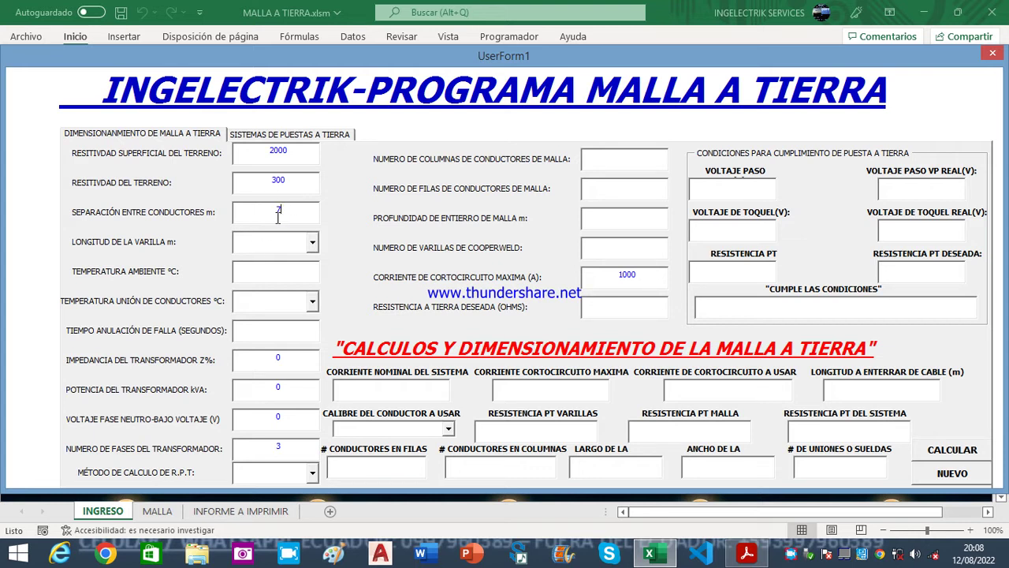
# Choose 1,8 m as the rod length after checking the PDF example
pyautogui.click(737, 560)
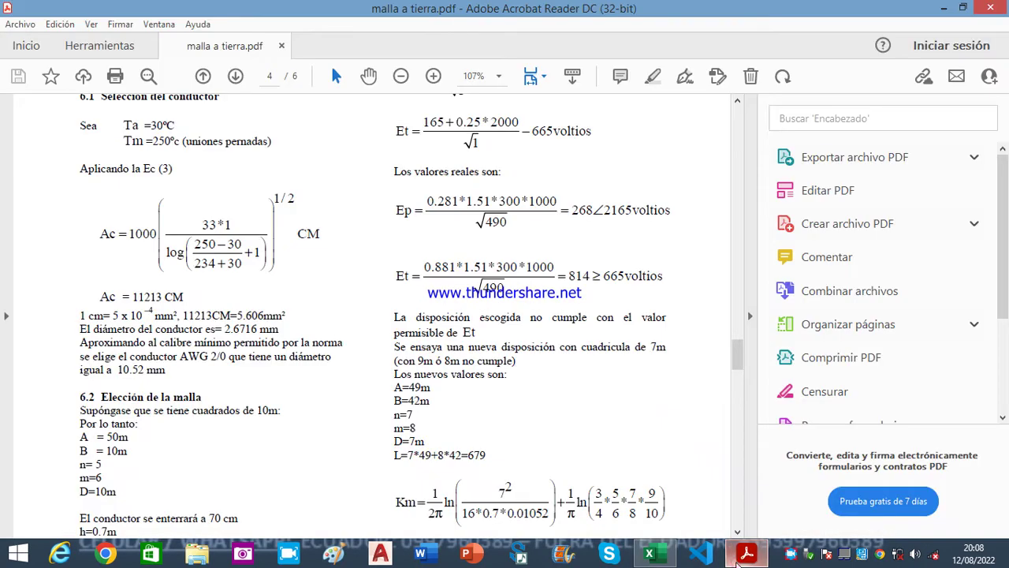
pyautogui.click(738, 560)
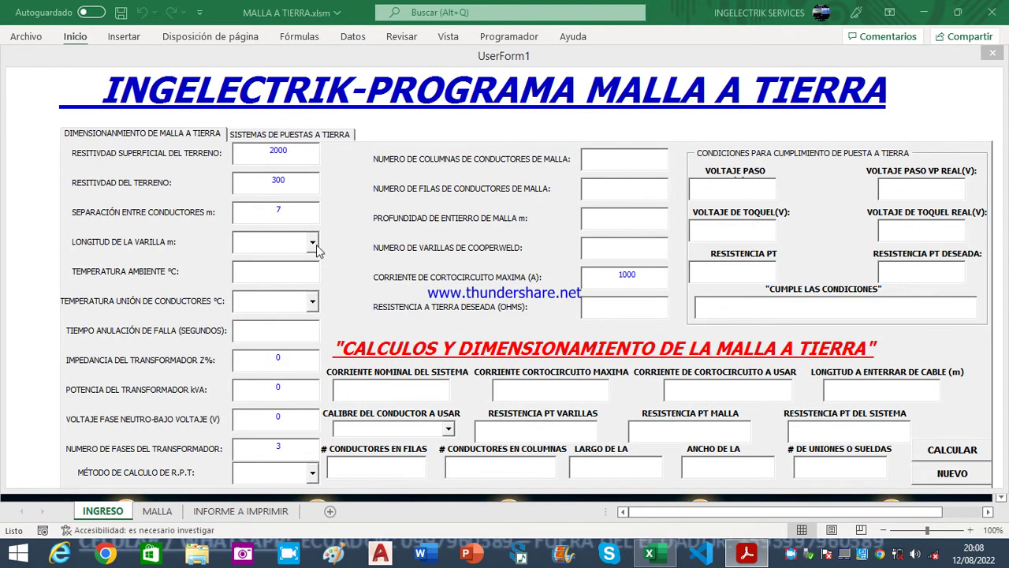
pyautogui.click(312, 243)
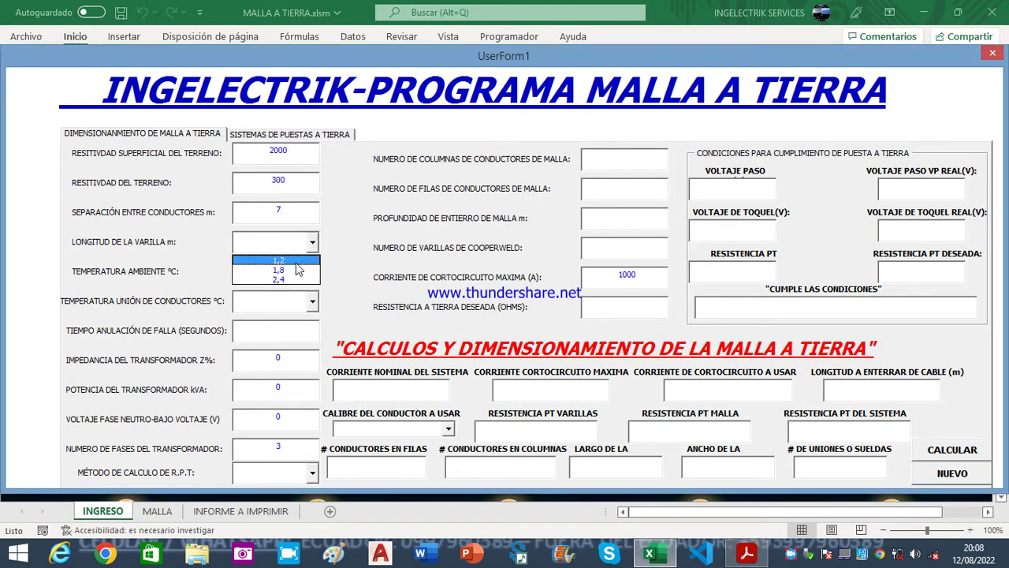
pyautogui.click(297, 270)
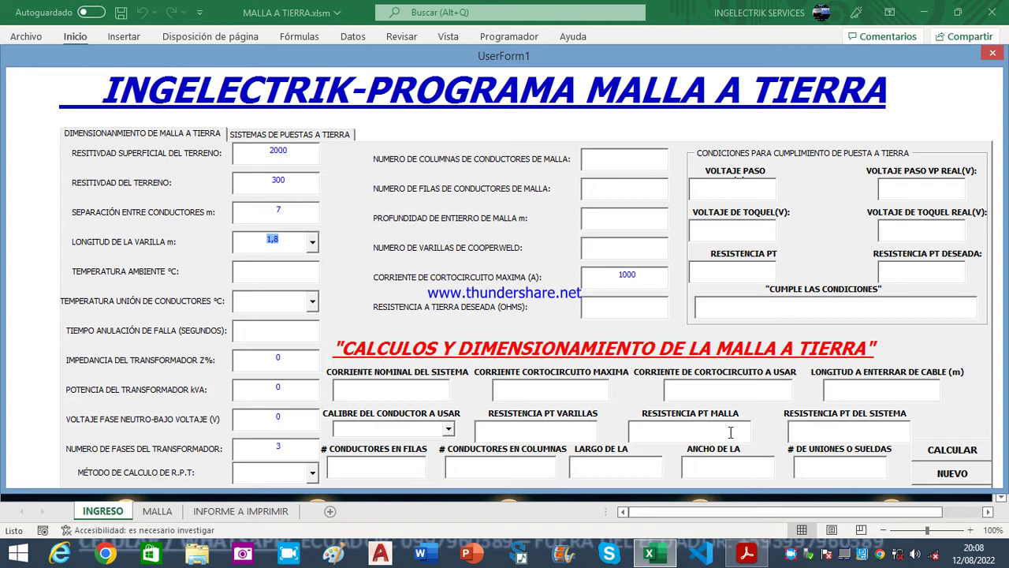
pyautogui.click(747, 554)
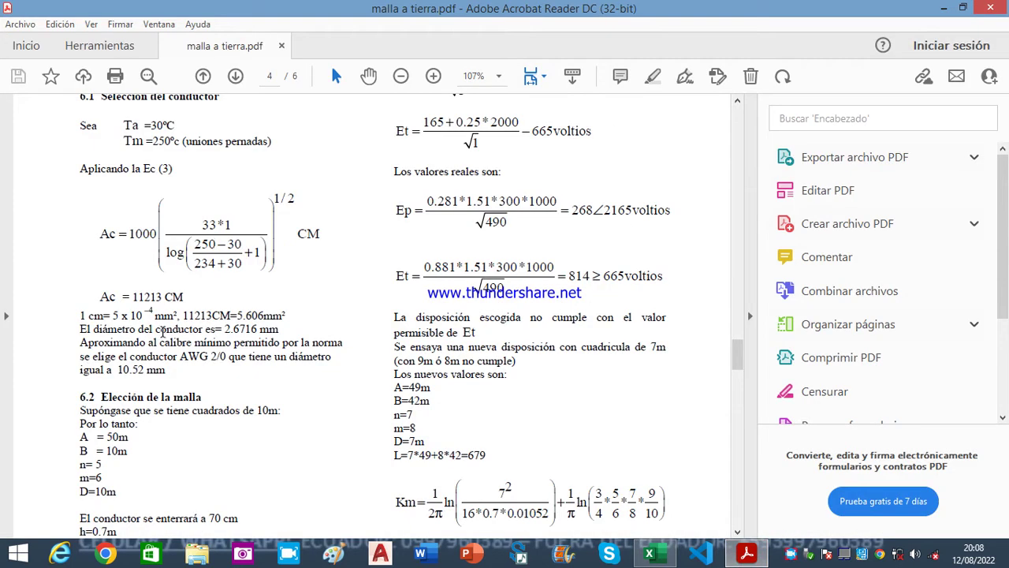
pyautogui.click(737, 556)
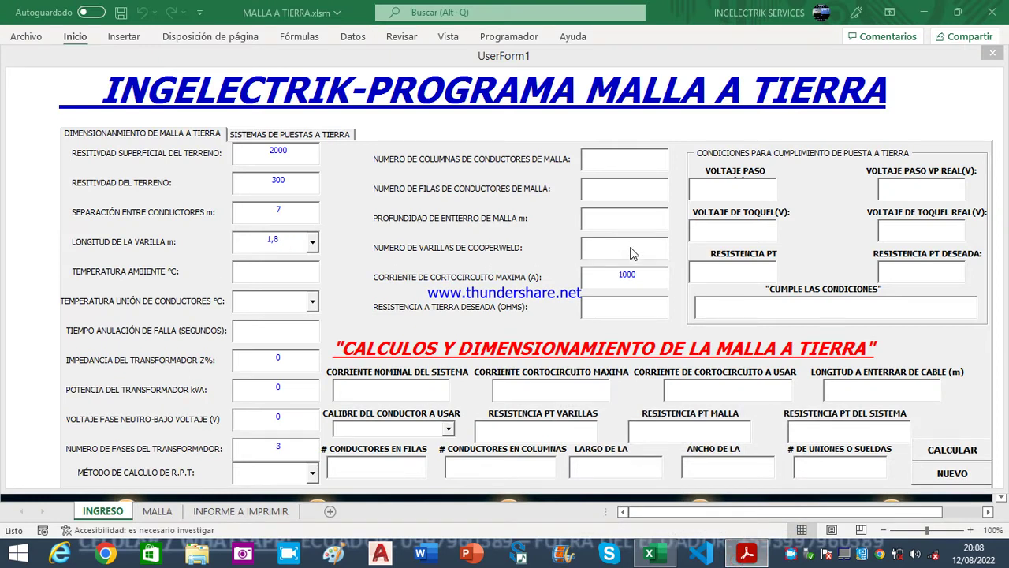
pyautogui.click(313, 246)
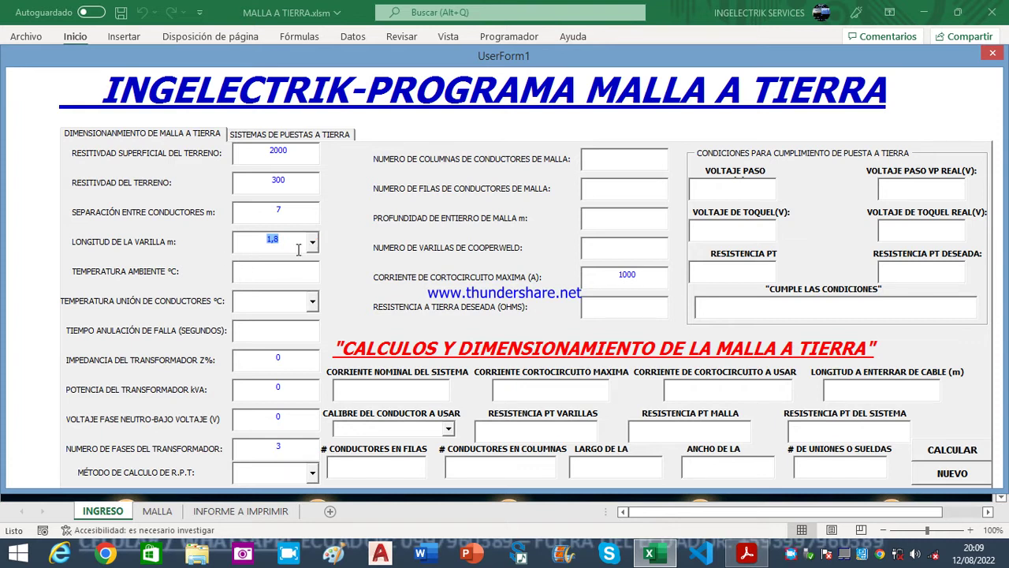
pyautogui.click(313, 247)
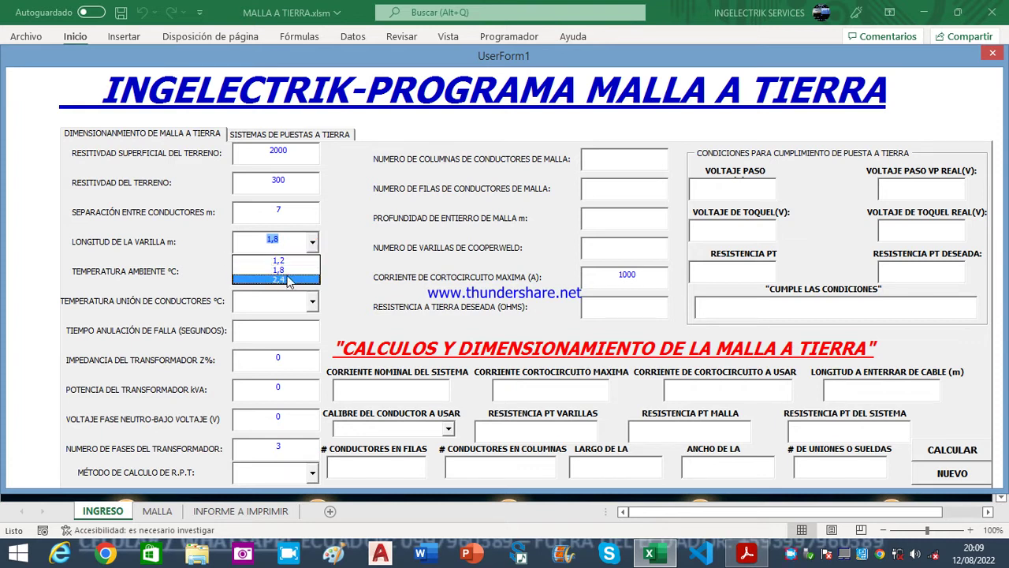
pyautogui.click(287, 273)
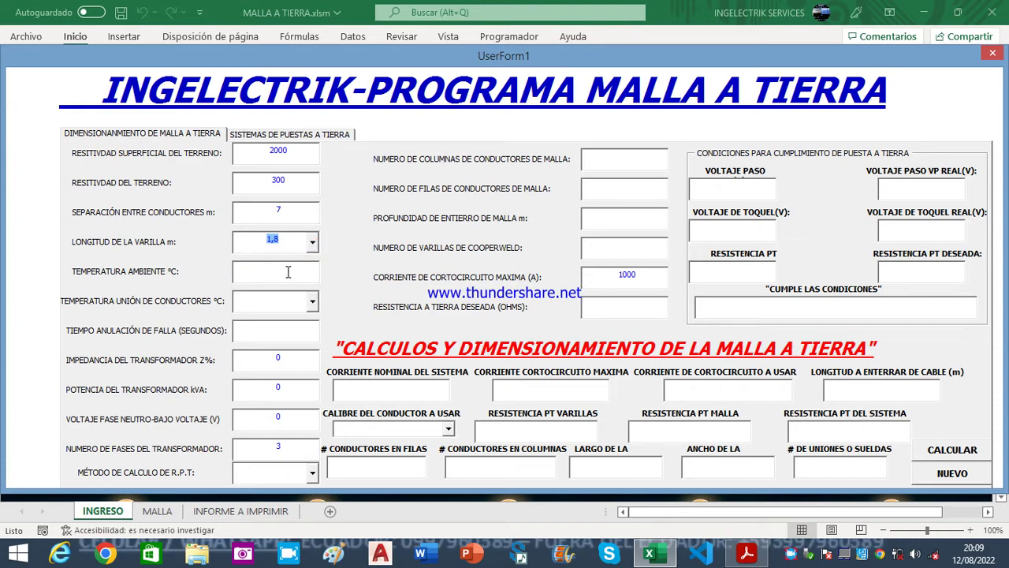
# Check the ambient temperature in the PDF's conductor selection section and enter 30 °C in the form
pyautogui.click(287, 271)
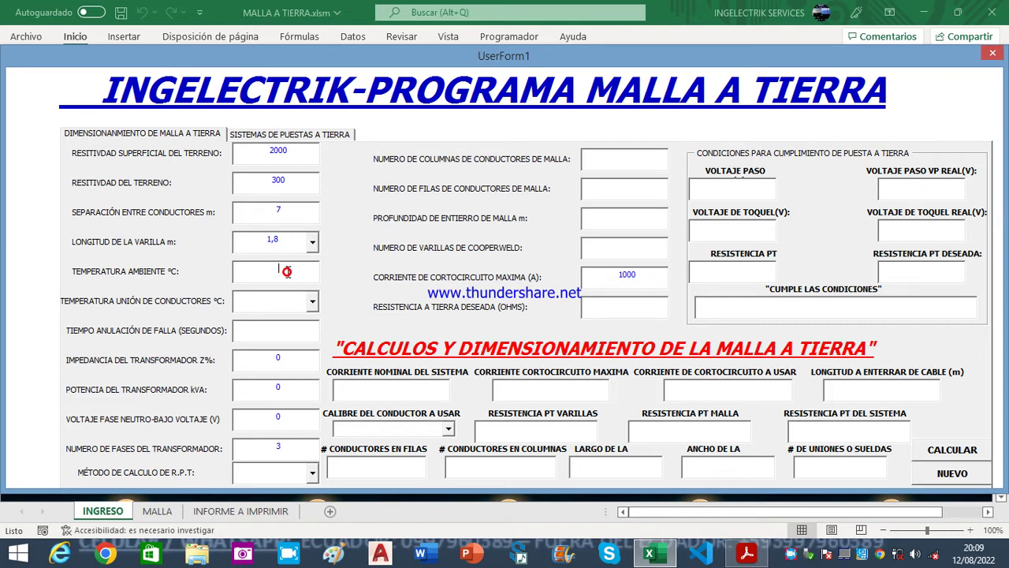
pyautogui.click(739, 560)
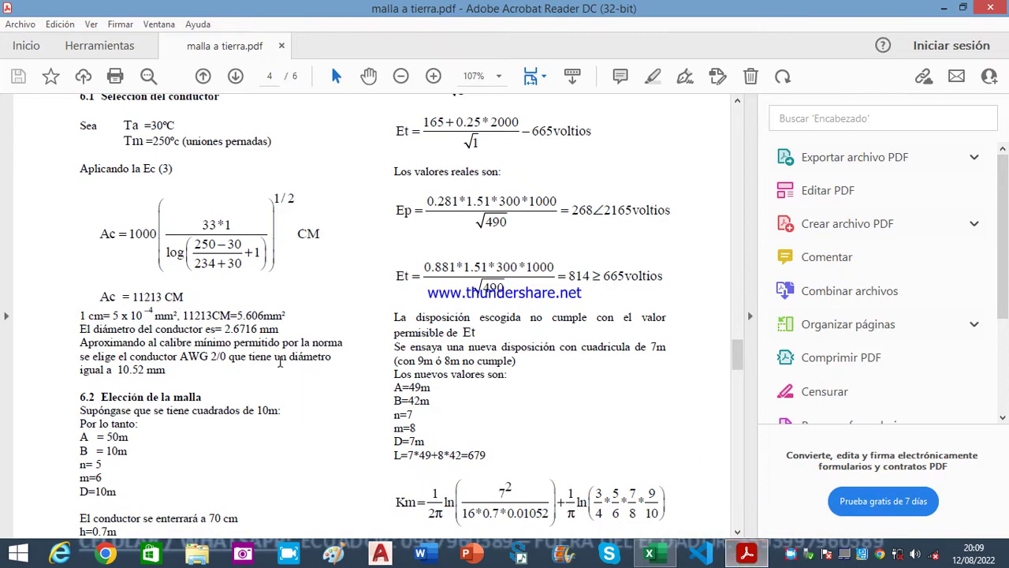
pyautogui.click(746, 555)
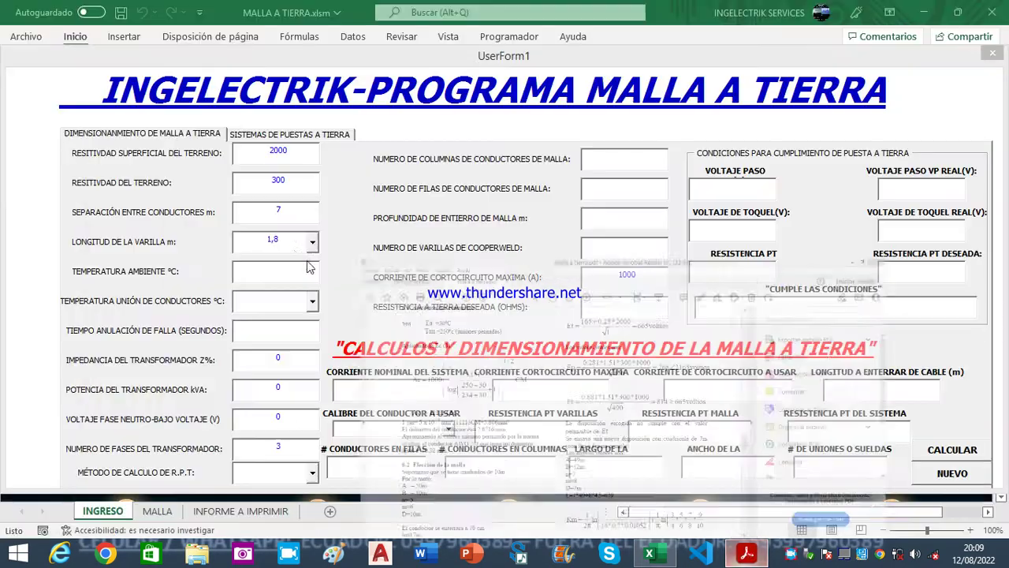
pyautogui.click(285, 282)
pyautogui.write('30')
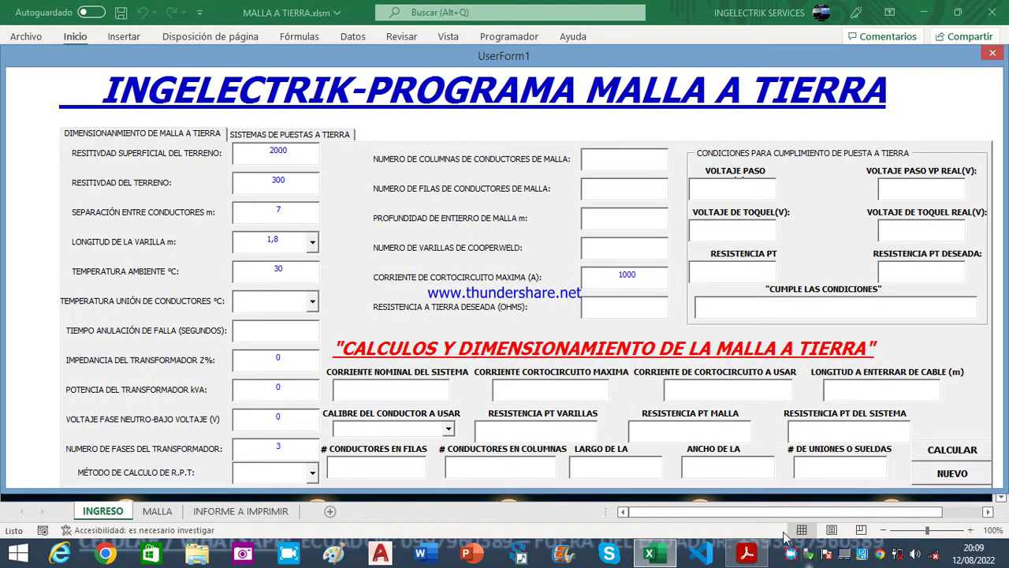
# Check the Tm value in the PDF and choose 250 °C as the conductor joint temperature
pyautogui.click(741, 556)
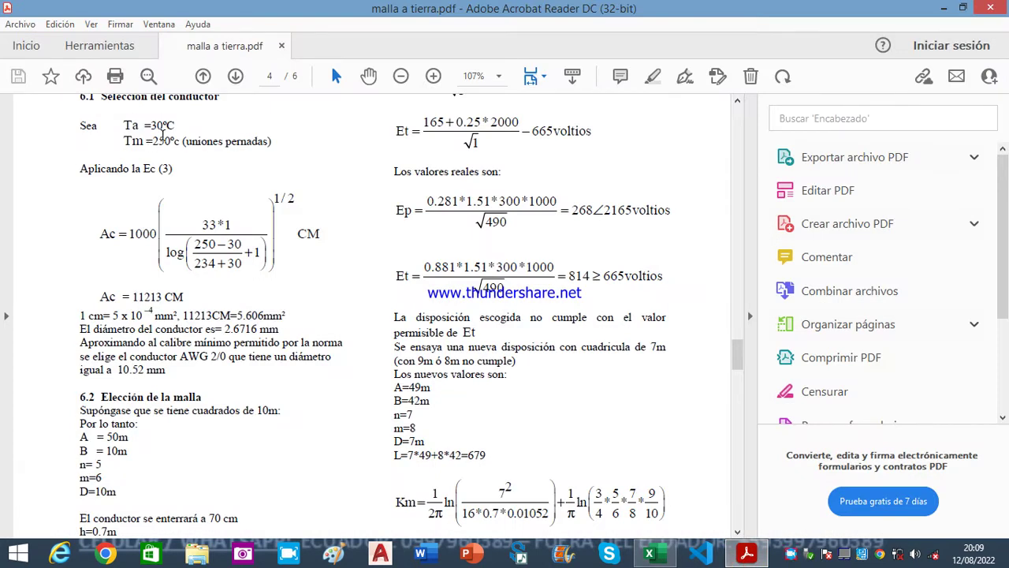
pyautogui.click(649, 555)
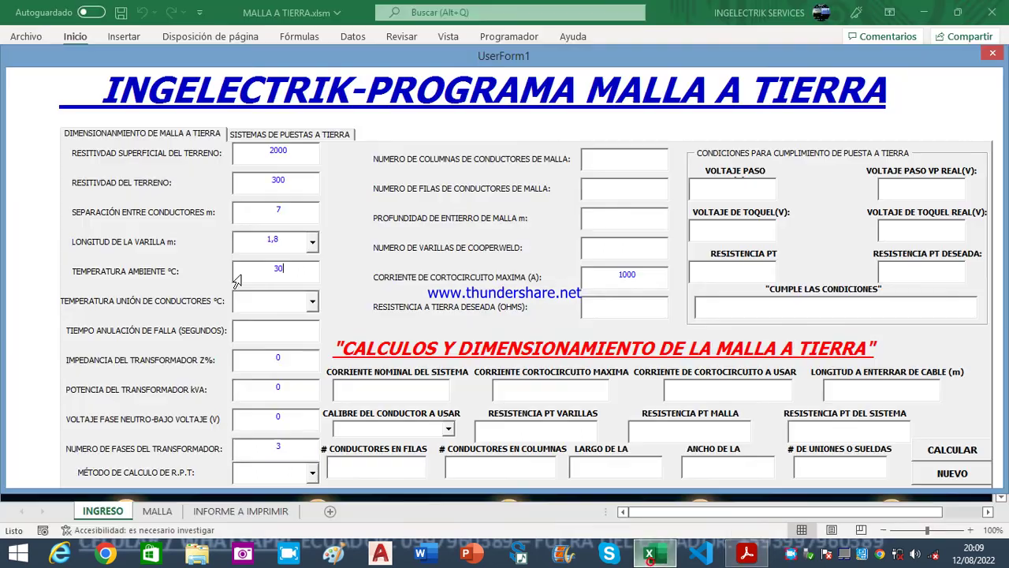
pyautogui.click(312, 301)
pyautogui.click(293, 326)
# Enter the PDF's maximum fault time of 1 second as the fault clearing time and choose SVERACK as the R.P.T. calculation method
pyautogui.click(284, 335)
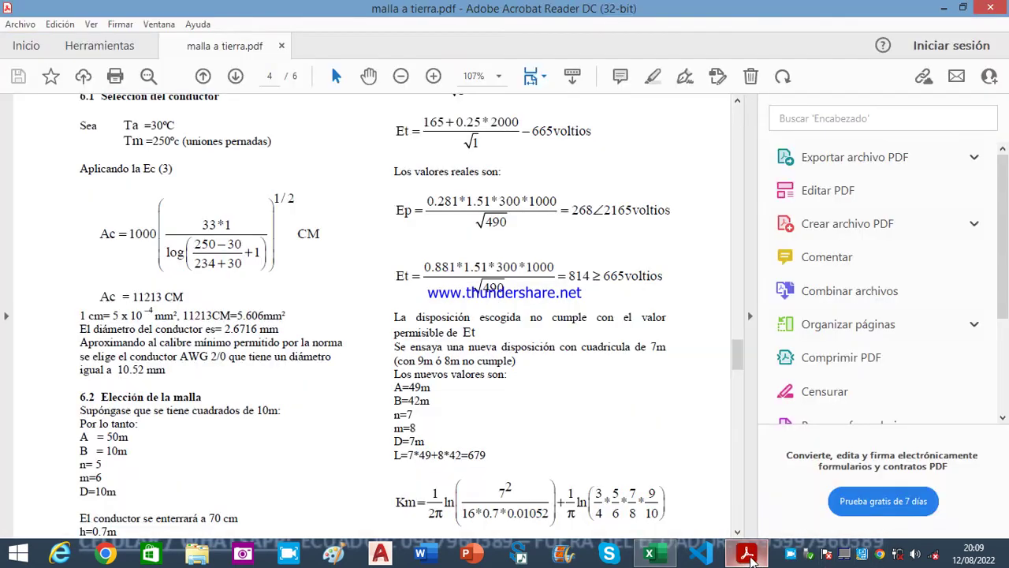
pyautogui.click(747, 555)
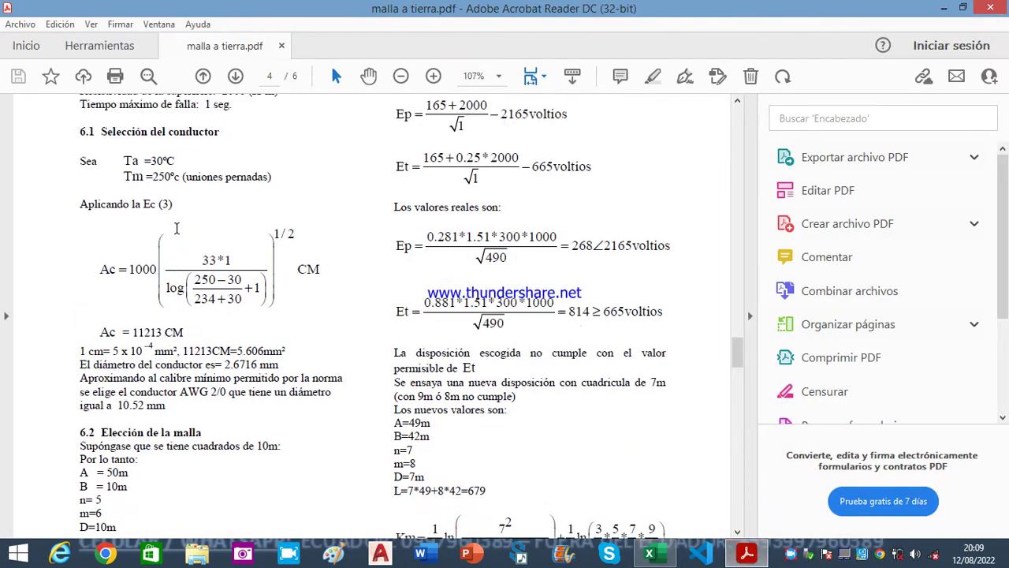
pyautogui.scroll(1, 177, 228)
pyautogui.scroll(1, 177, 228)
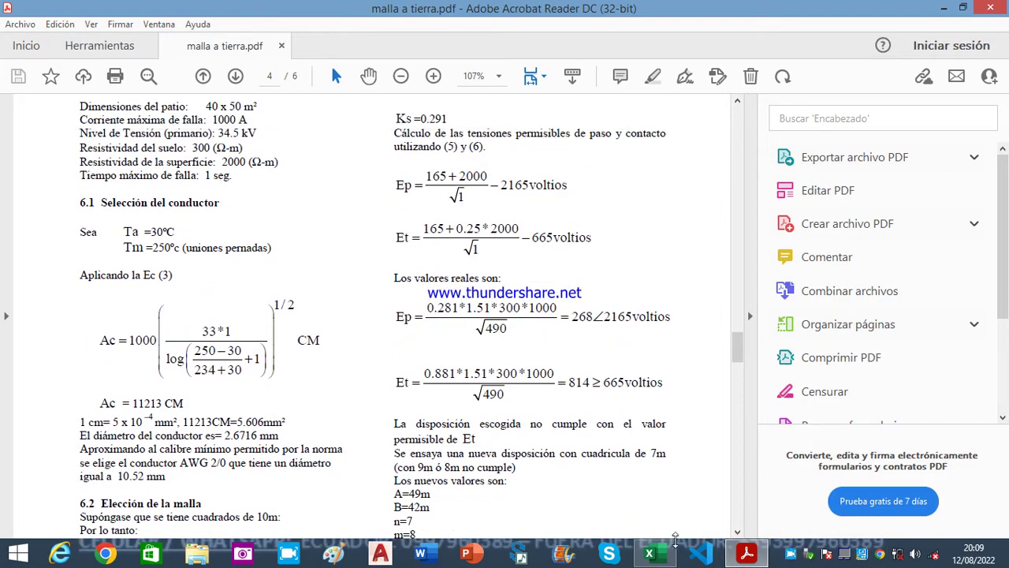
pyautogui.click(650, 554)
pyautogui.write('1')
pyautogui.click(312, 473)
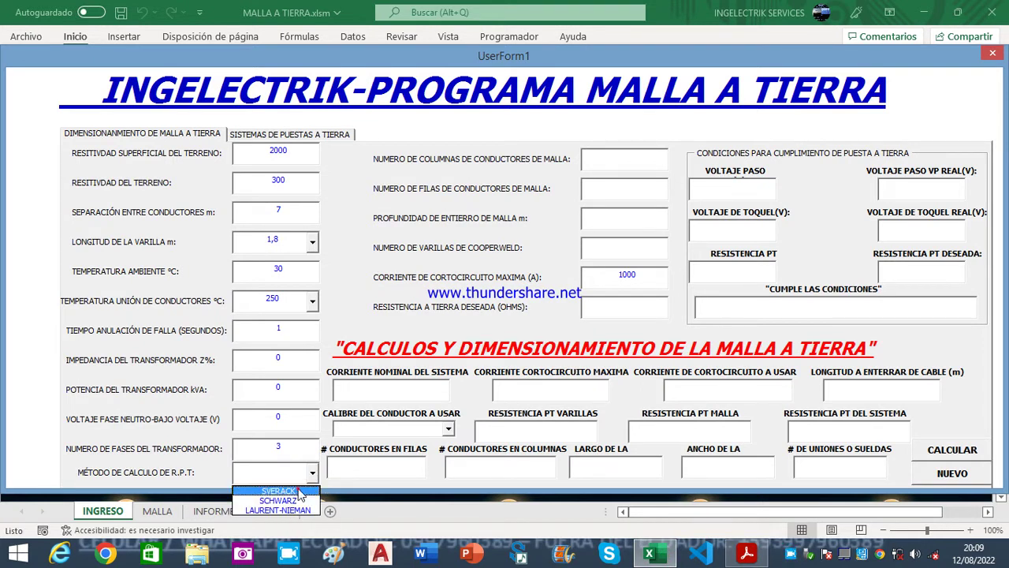
pyautogui.click(298, 491)
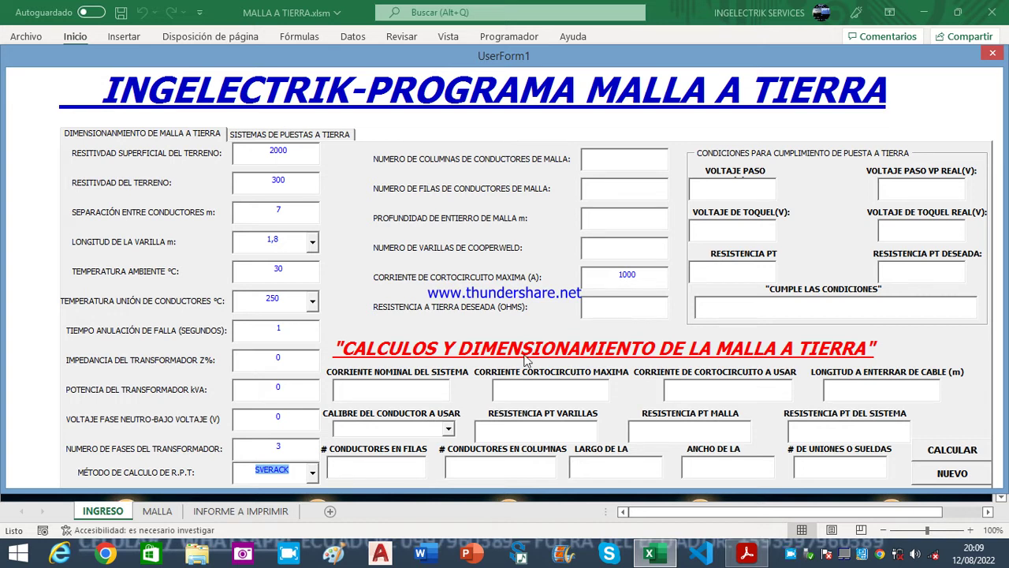
# Set the number of grid conductor columns to 5 and the number of rows to 5
pyautogui.click(628, 158)
pyautogui.write('5')
pyautogui.click(637, 183)
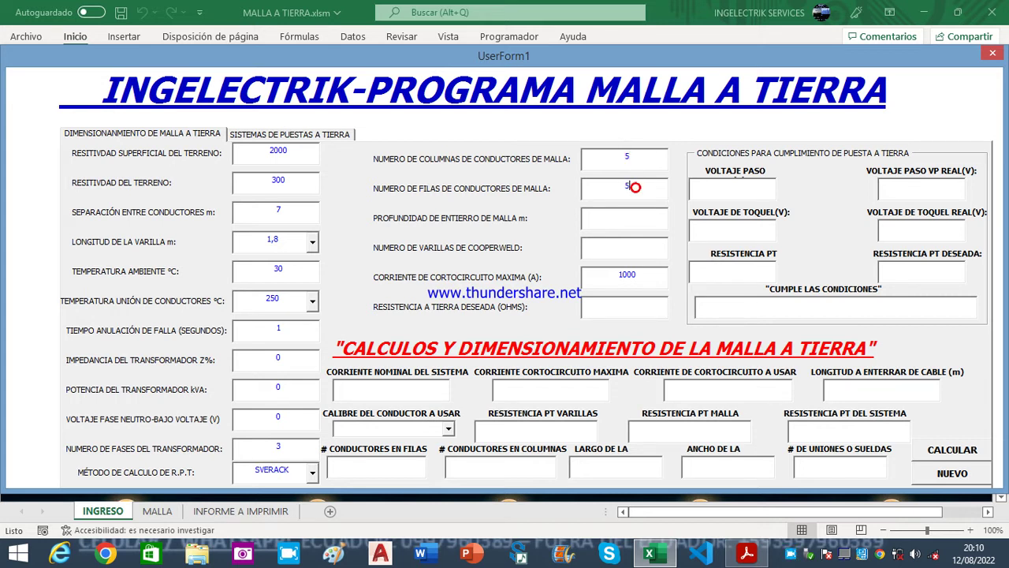
pyautogui.write('5')
# Check the conductor burial depth in the PDF's grid selection section and enter 0,7 m as the grid burial depth
pyautogui.hotkey('alt', 'Tab')
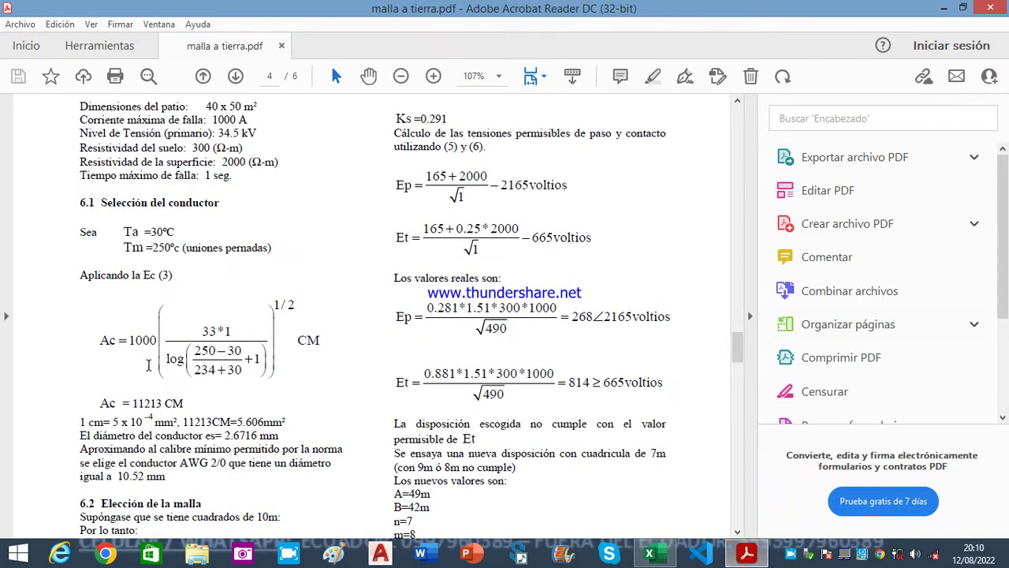
pyautogui.scroll(-3, 168, 361)
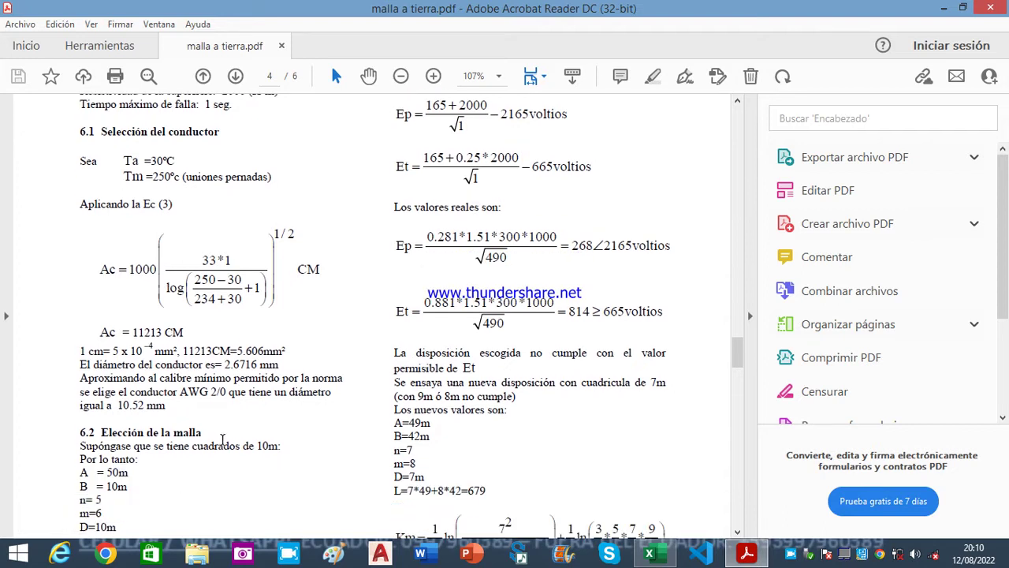
pyautogui.scroll(-1, 223, 439)
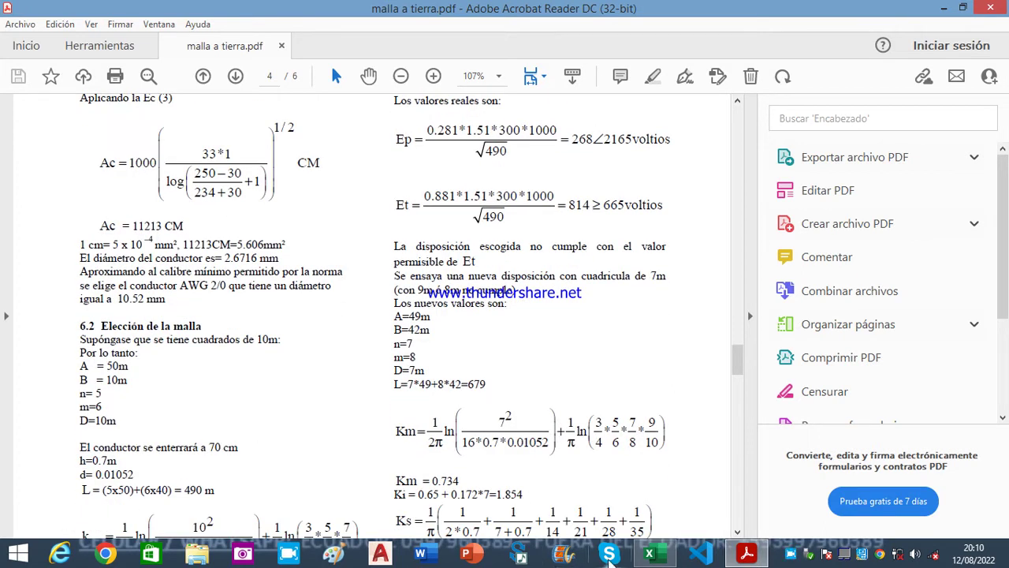
pyautogui.click(650, 555)
pyautogui.write('0,7')
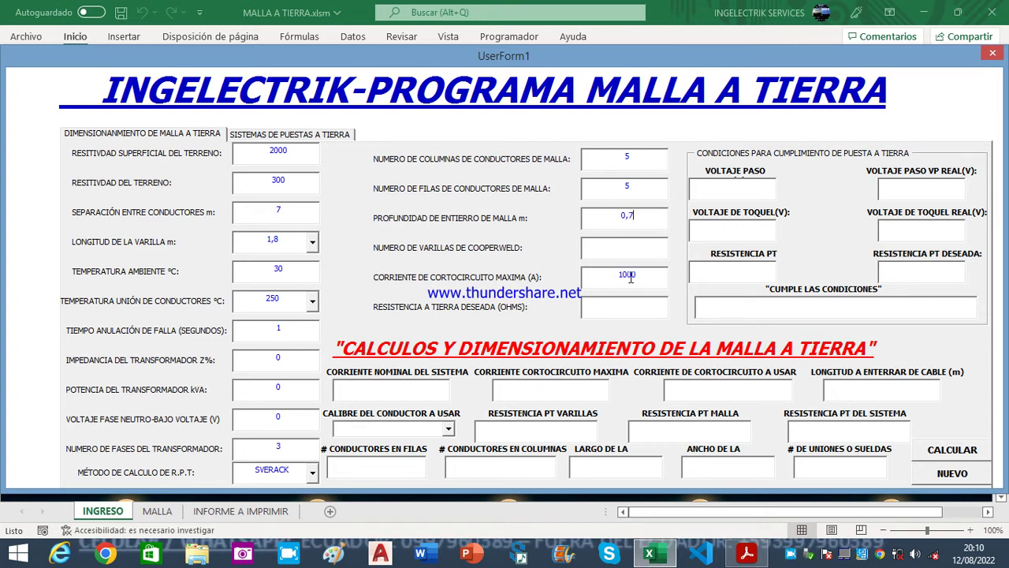
# Set the number of Cooperweld rods to 0 and the desired ground resistance to 5 ohms, and calculate the grid
pyautogui.write('0')
pyautogui.click(630, 307)
pyautogui.write('5')
pyautogui.click(968, 451)
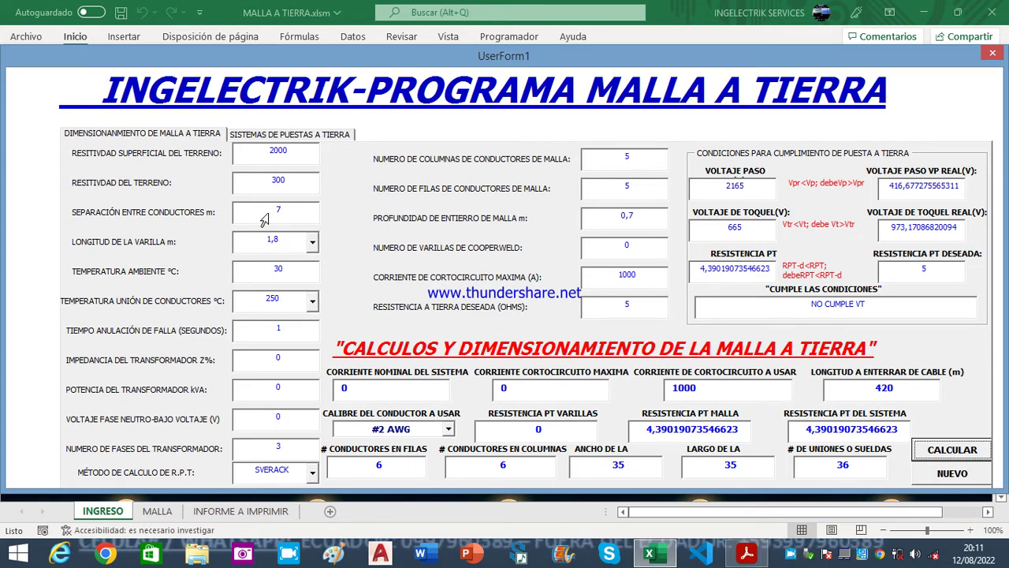
# Raise the grid conductor columns to 6 and the rows to 6, recalculating after each change
pyautogui.doubleClick(635, 157)
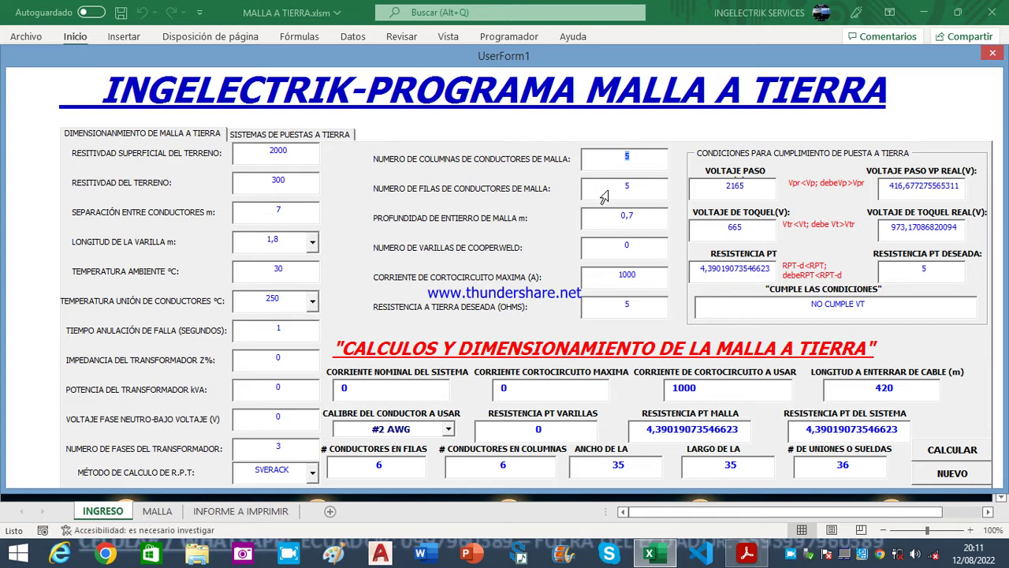
pyautogui.write('6')
pyautogui.click(965, 451)
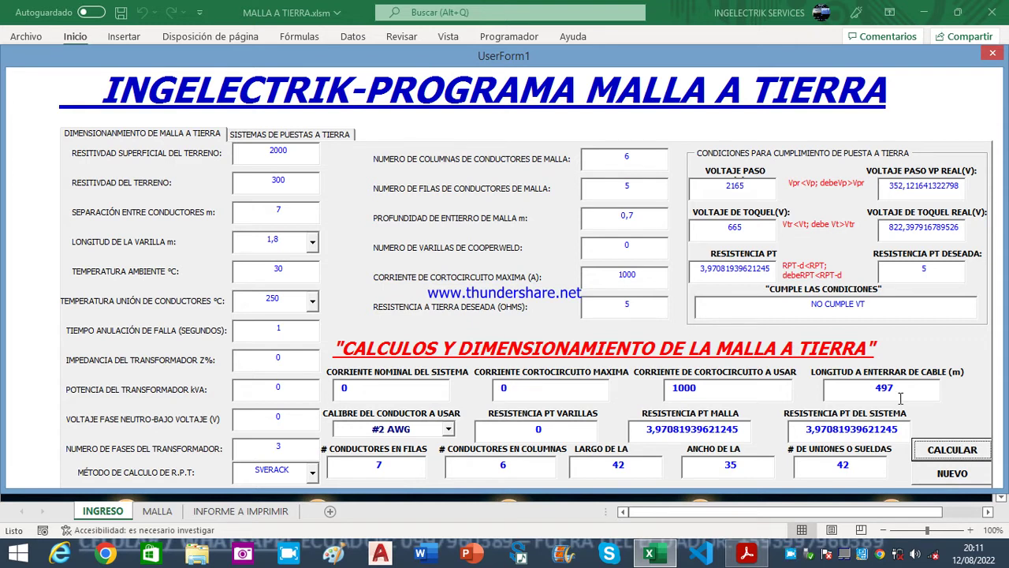
pyautogui.doubleClick(636, 187)
pyautogui.write('6')
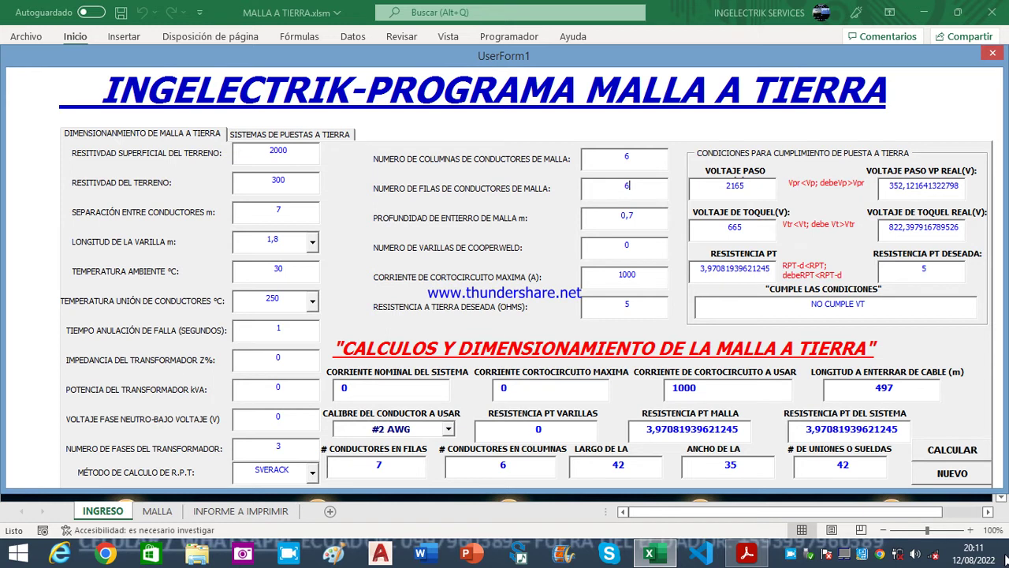
pyautogui.click(941, 450)
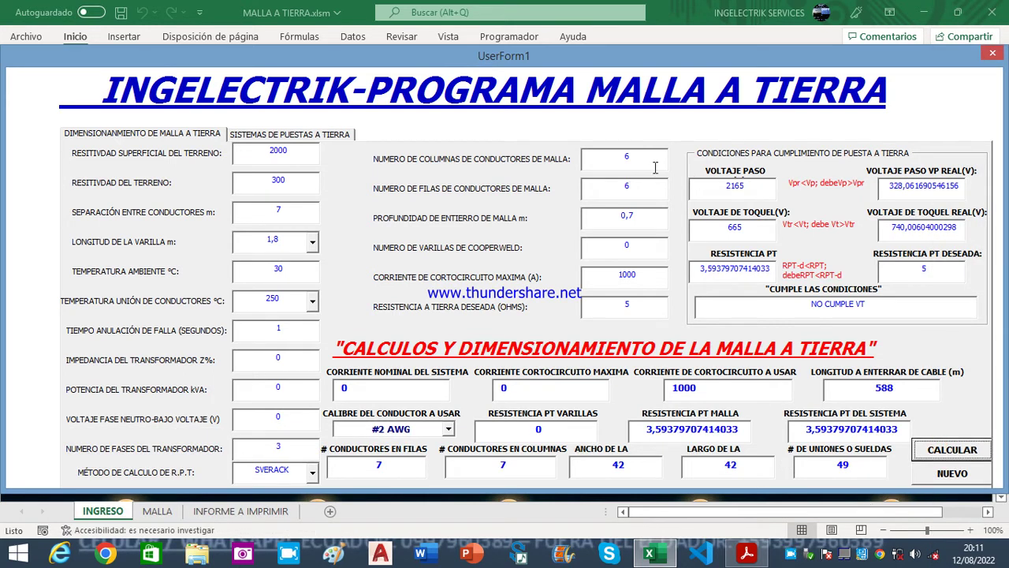
# Set the number of grid conductor columns to 7 and recalculate the grid
pyautogui.doubleClick(632, 160)
pyautogui.write('7')
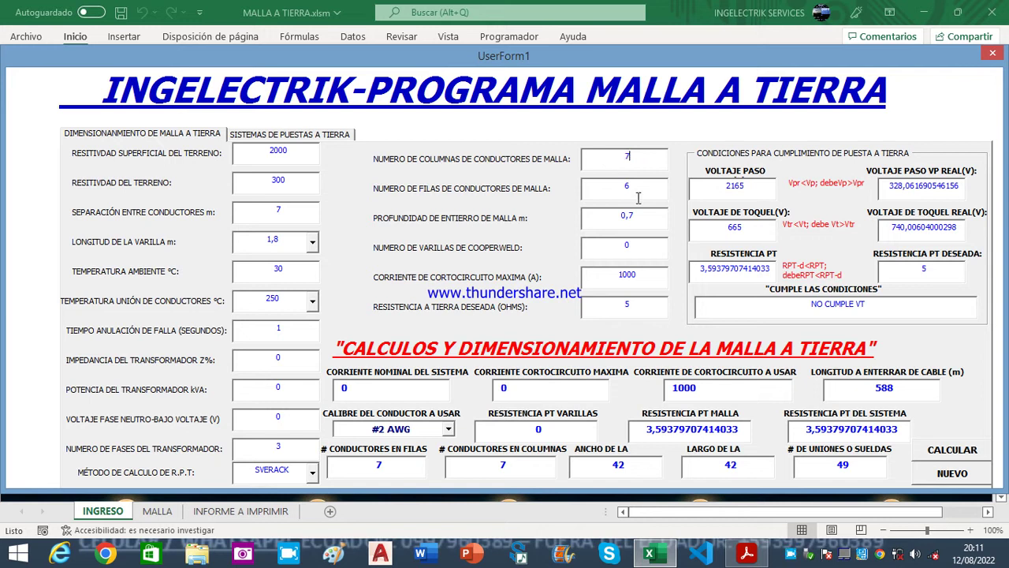
pyautogui.click(950, 449)
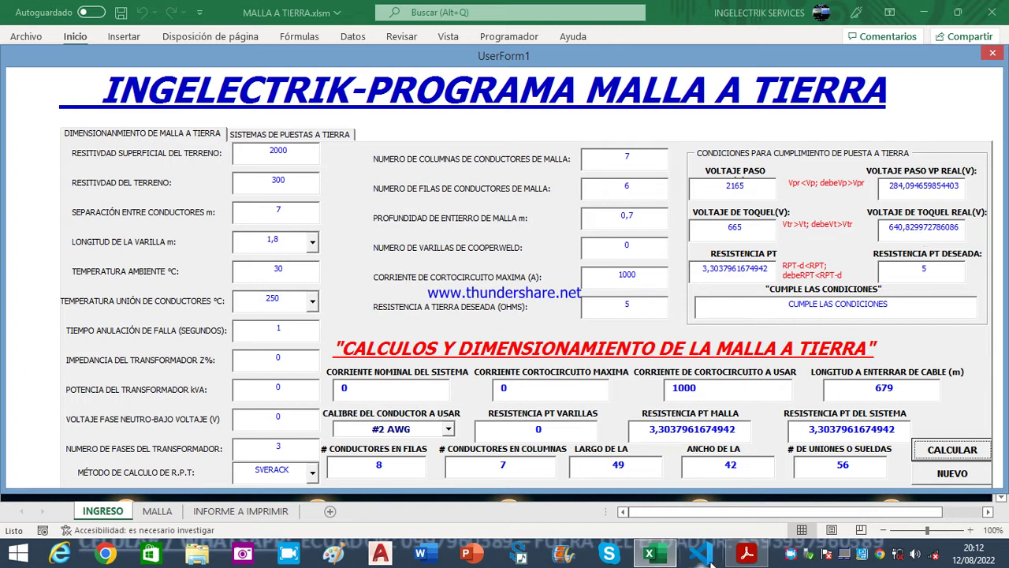
# Examine the PDF example's 7 m grid dimensions, step and touch voltages and resulting grid resistance R for comparison
pyautogui.click(739, 565)
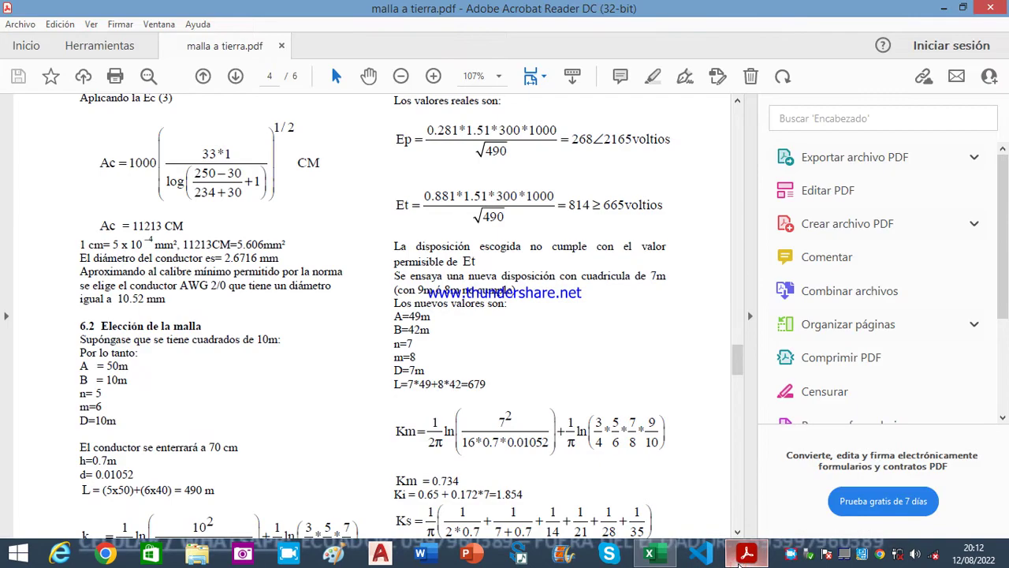
pyautogui.click(738, 563)
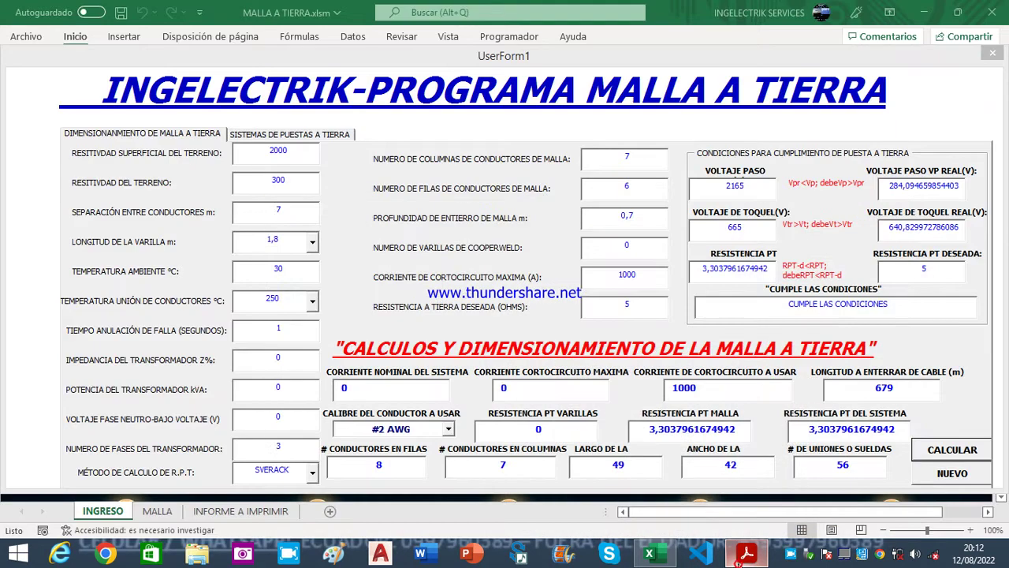
pyautogui.click(749, 562)
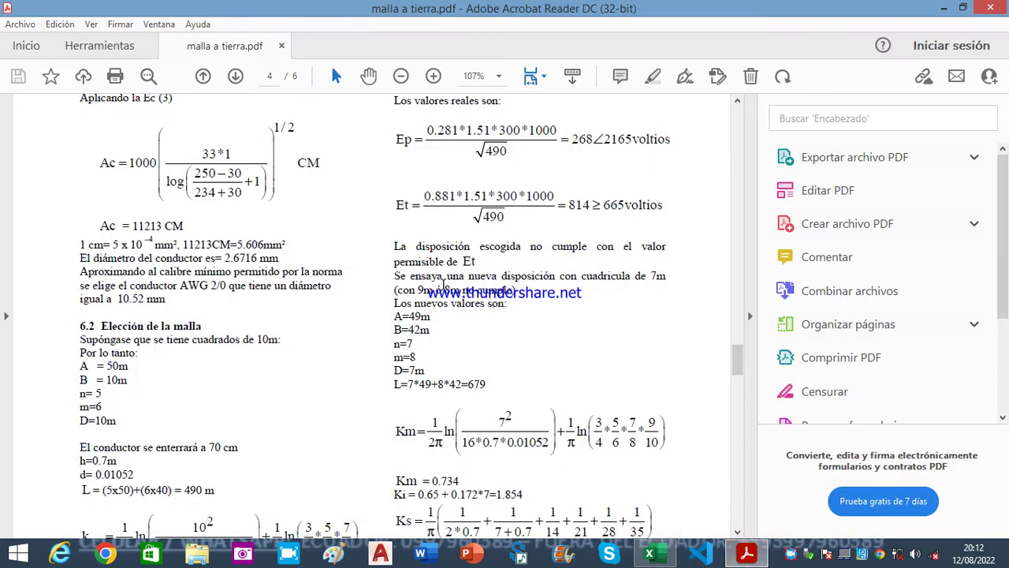
pyautogui.scroll(-10, 280, 321)
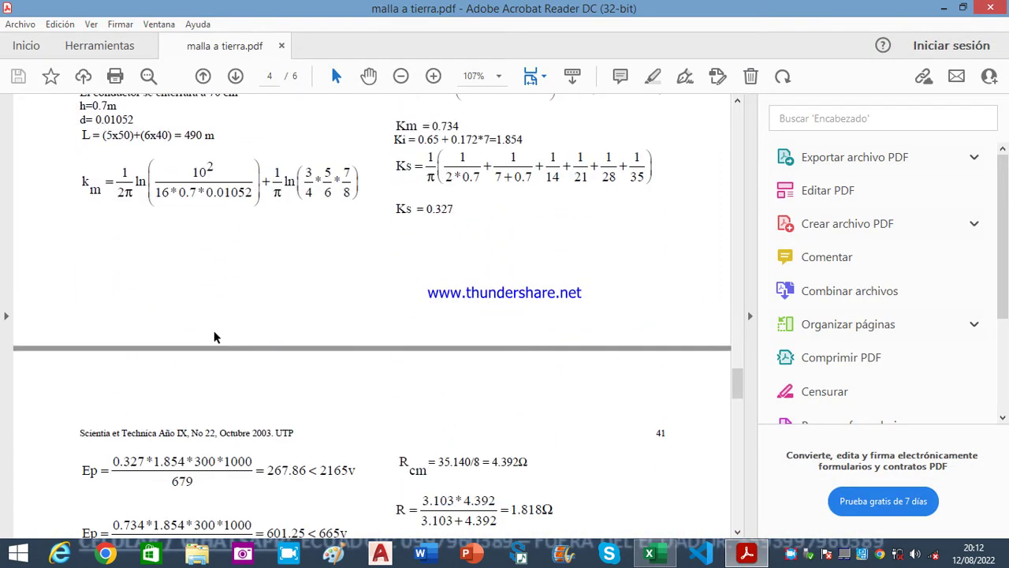
pyautogui.scroll(-8, 213, 331)
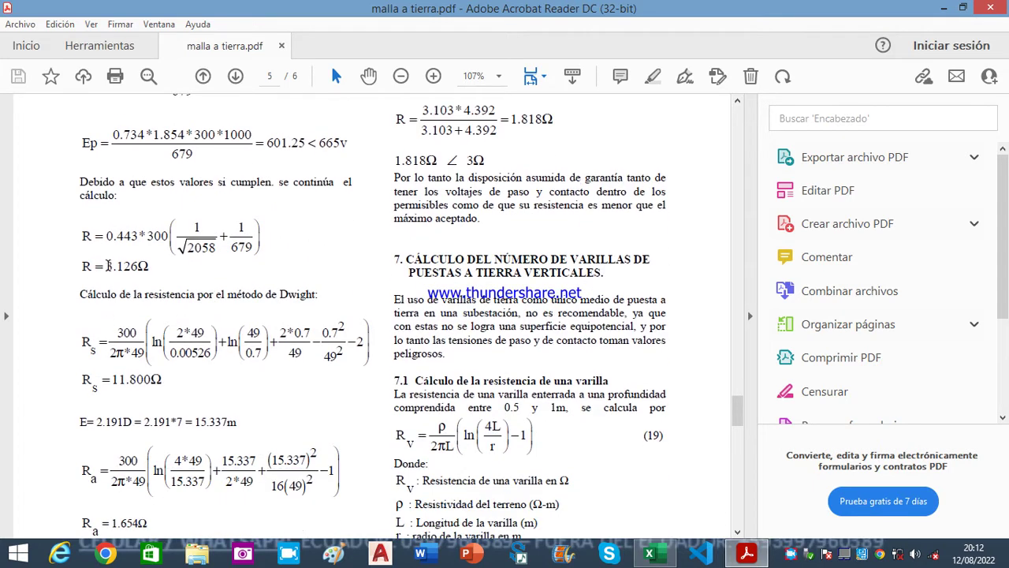
pyautogui.moveTo(109, 266); pyautogui.dragTo(150, 267)
pyautogui.click(170, 268)
pyautogui.scroll(1, 90, 290)
pyautogui.moveTo(104, 301); pyautogui.dragTo(150, 302)
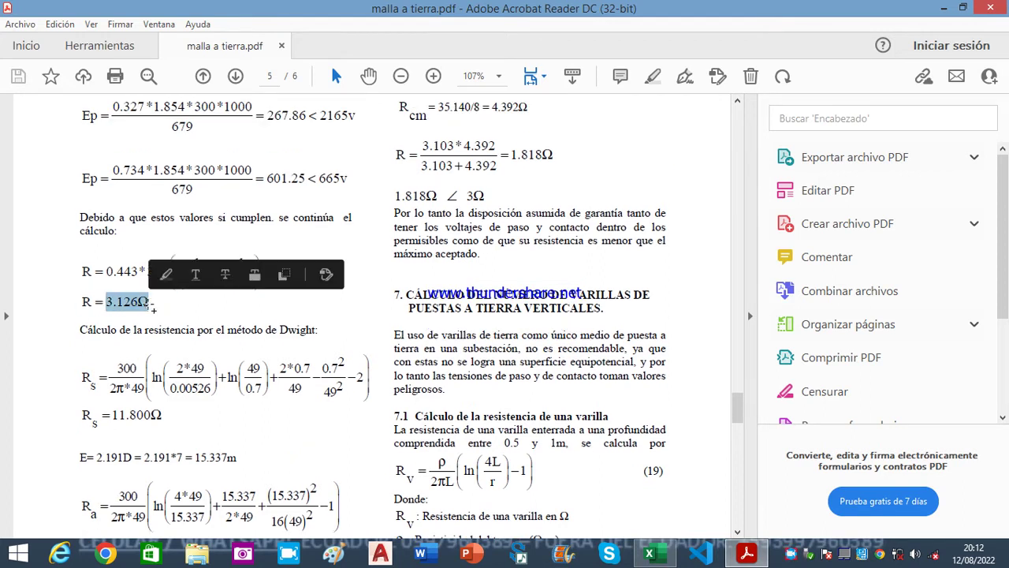
pyautogui.scroll(1, 221, 312)
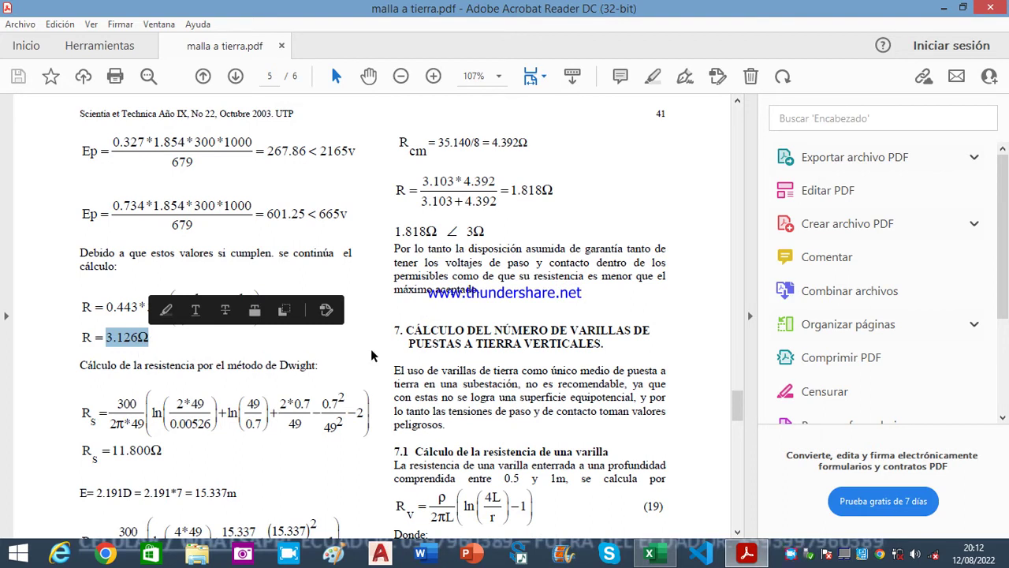
pyautogui.click(50, 339)
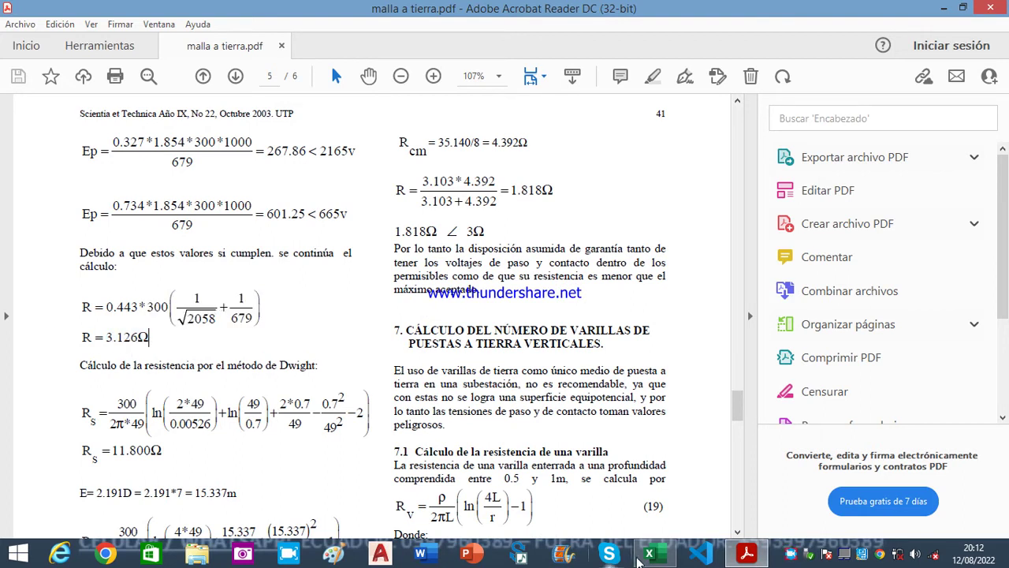
# Return to the Excel form, choose LAURENT-NIEMAN as the R.P.T. calculation method and recalculate the grid
pyautogui.click(648, 554)
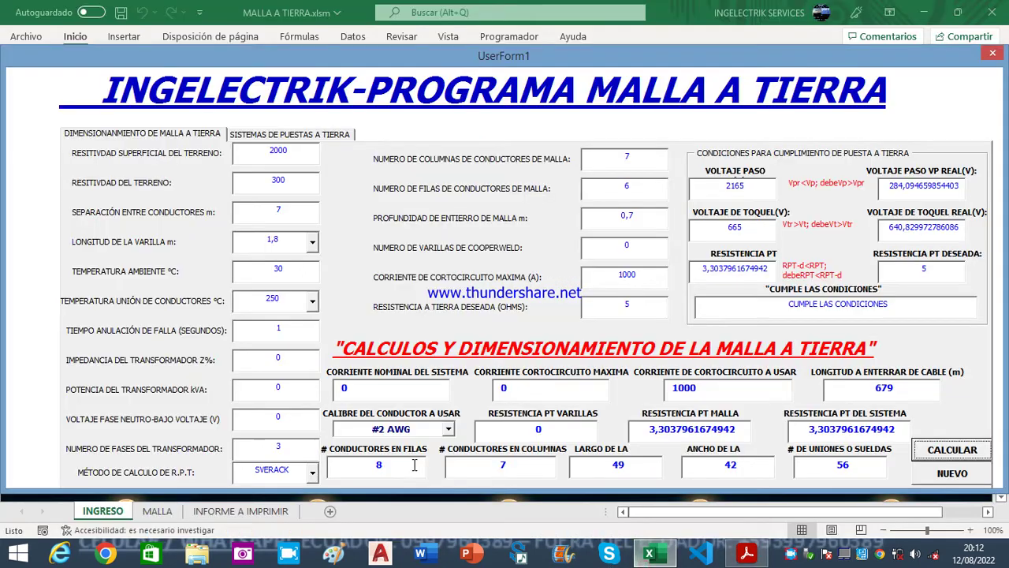
pyautogui.click(312, 473)
pyautogui.click(268, 510)
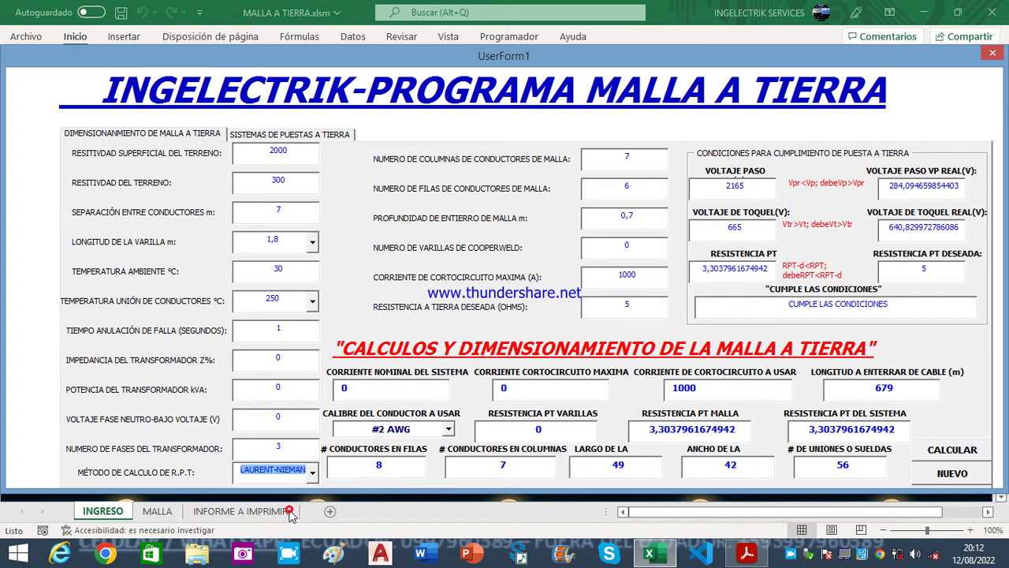
pyautogui.click(940, 450)
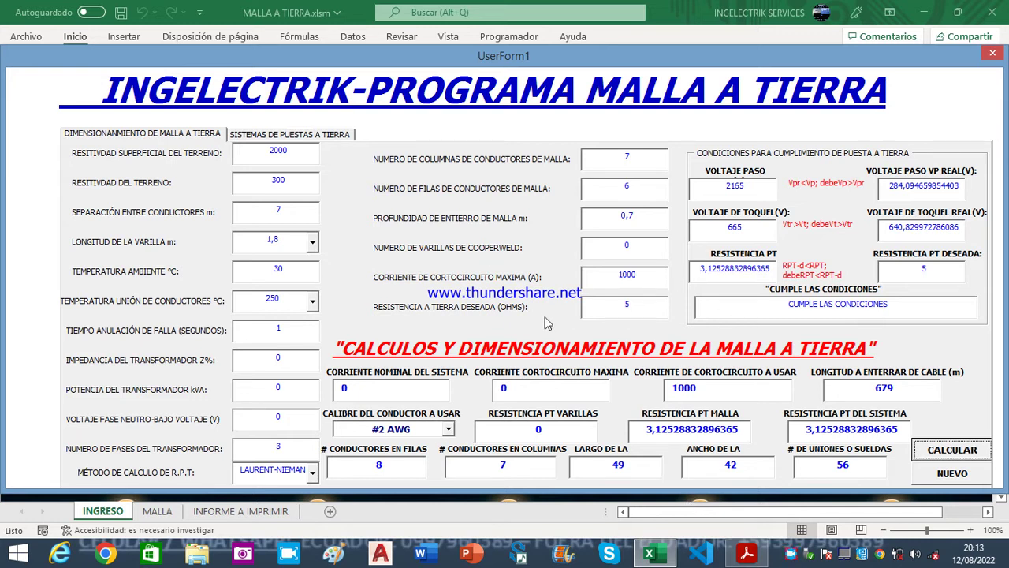
# Recalculate the grid with the SCHWARZ method and again with the SVERACK method to compare resistances
pyautogui.click(313, 474)
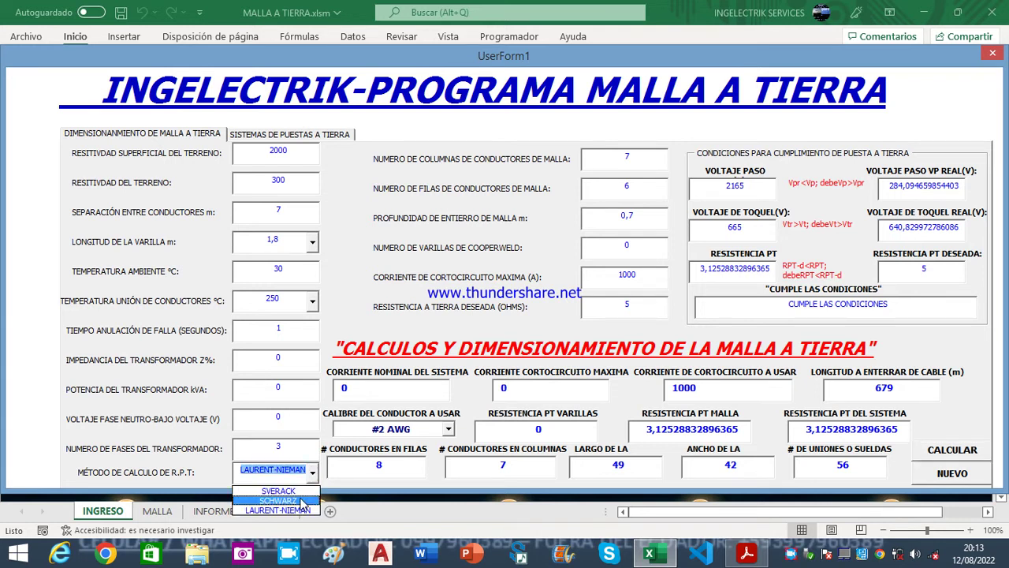
pyautogui.click(302, 502)
pyautogui.click(957, 456)
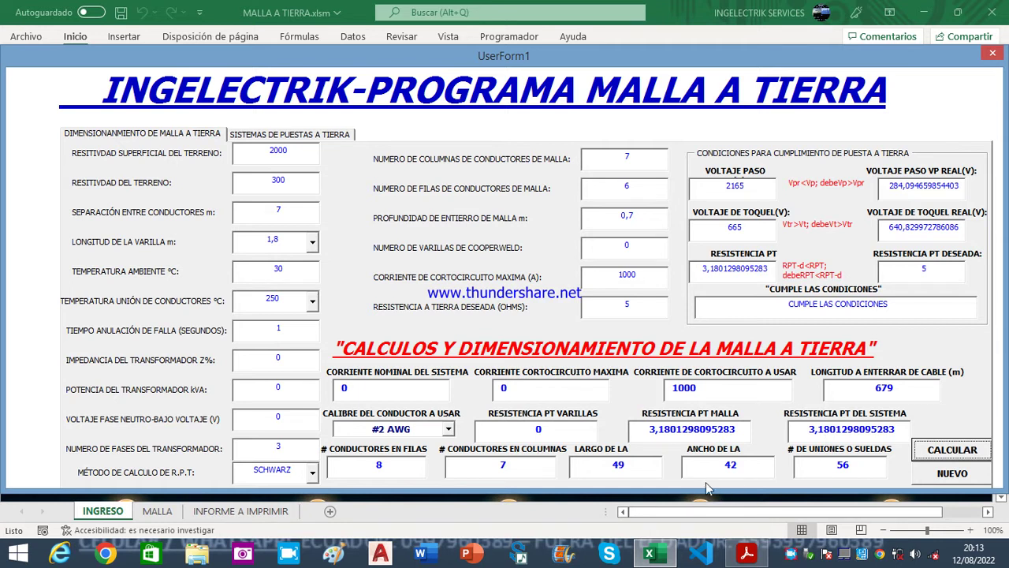
pyautogui.click(312, 471)
pyautogui.click(294, 488)
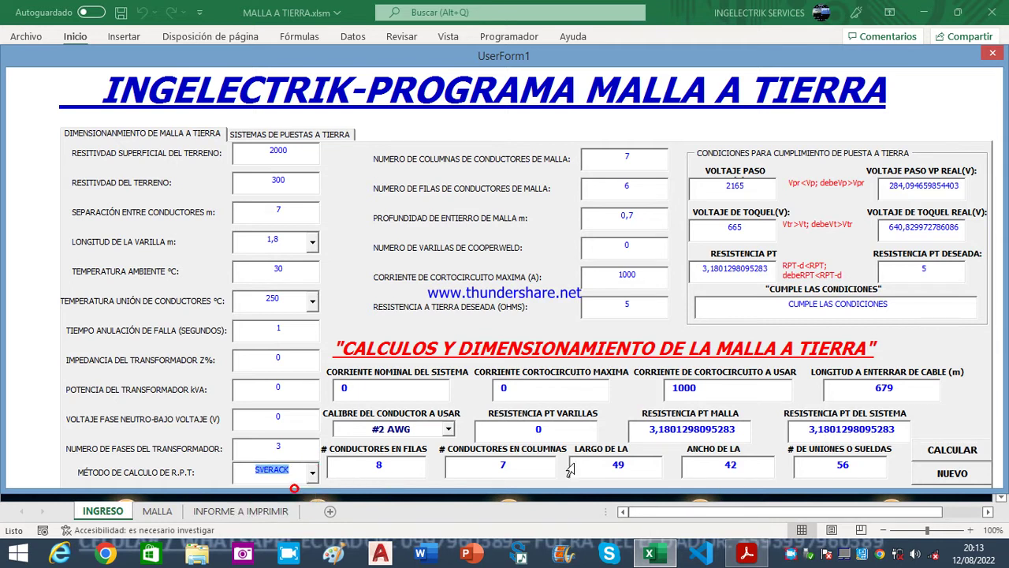
pyautogui.click(957, 449)
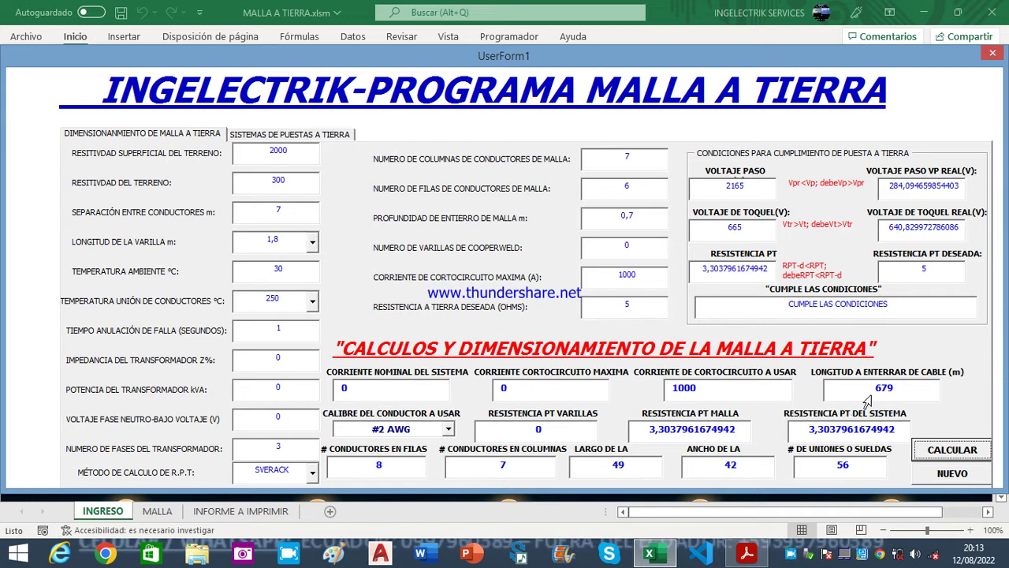
# Set the number of Cooperweld rods to 6, choose SCHWARZ as the R.P.T. calculation method and recalculate
pyautogui.click(644, 253)
pyautogui.write('6')
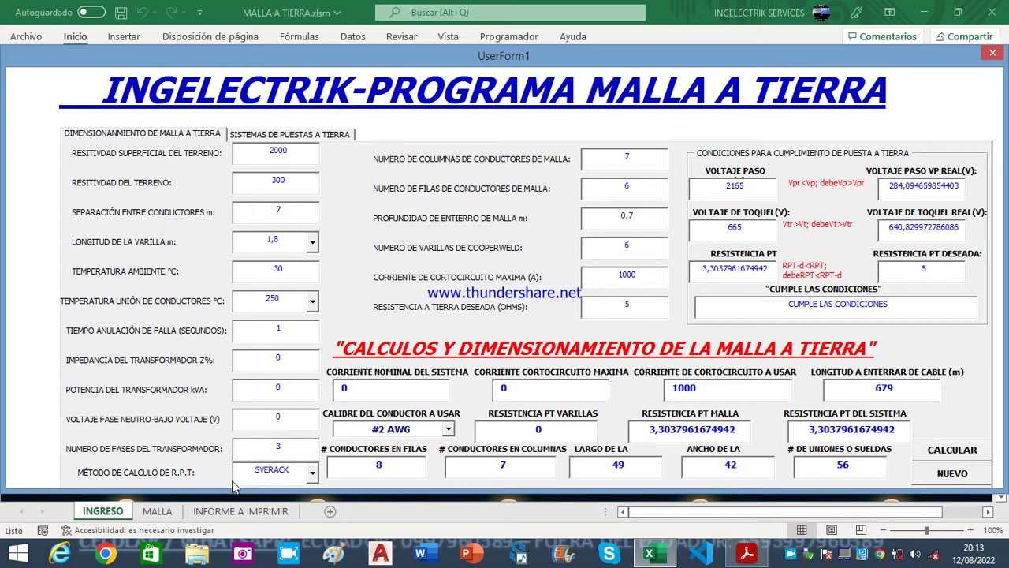
pyautogui.click(313, 473)
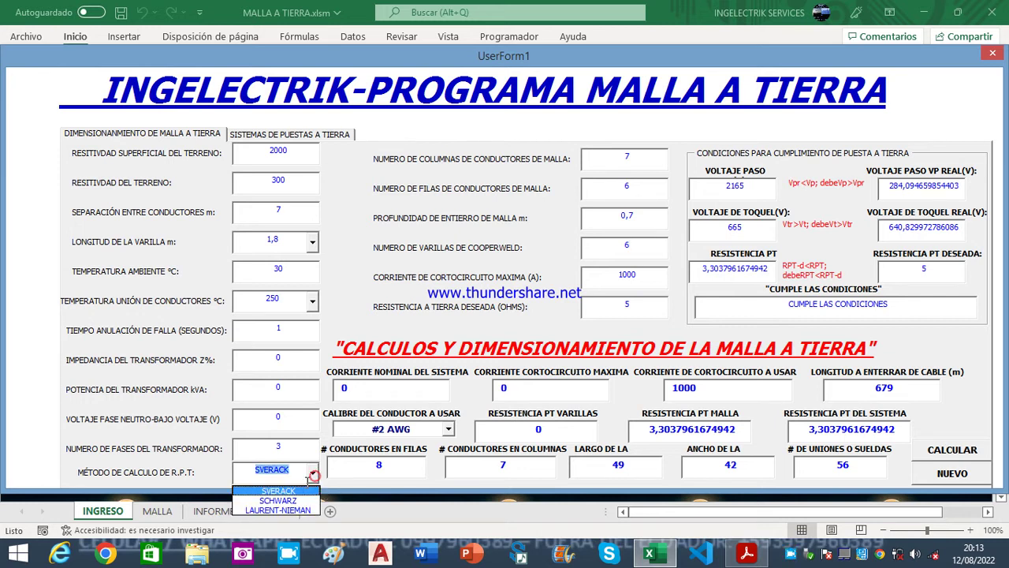
pyautogui.click(296, 497)
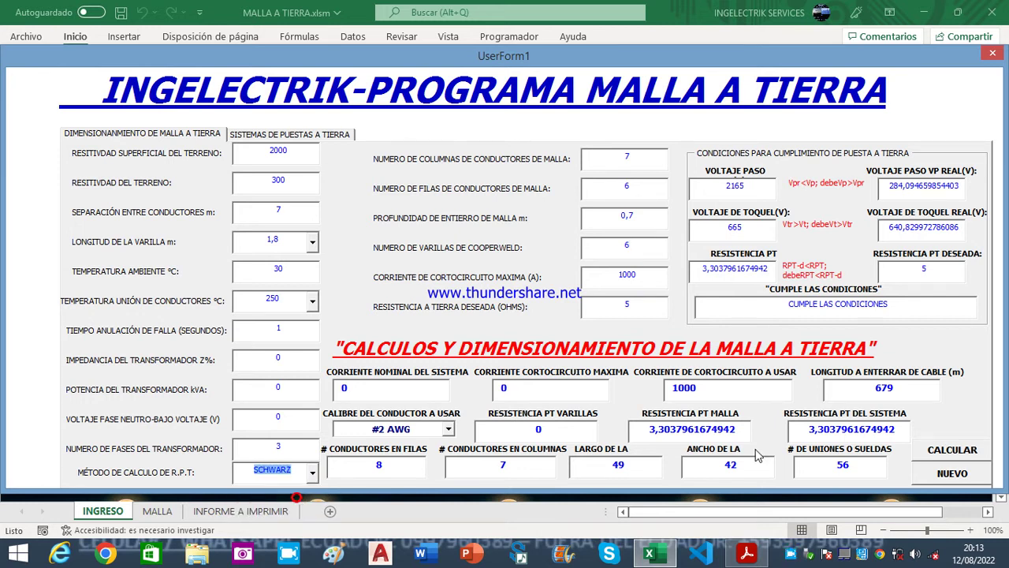
pyautogui.click(952, 449)
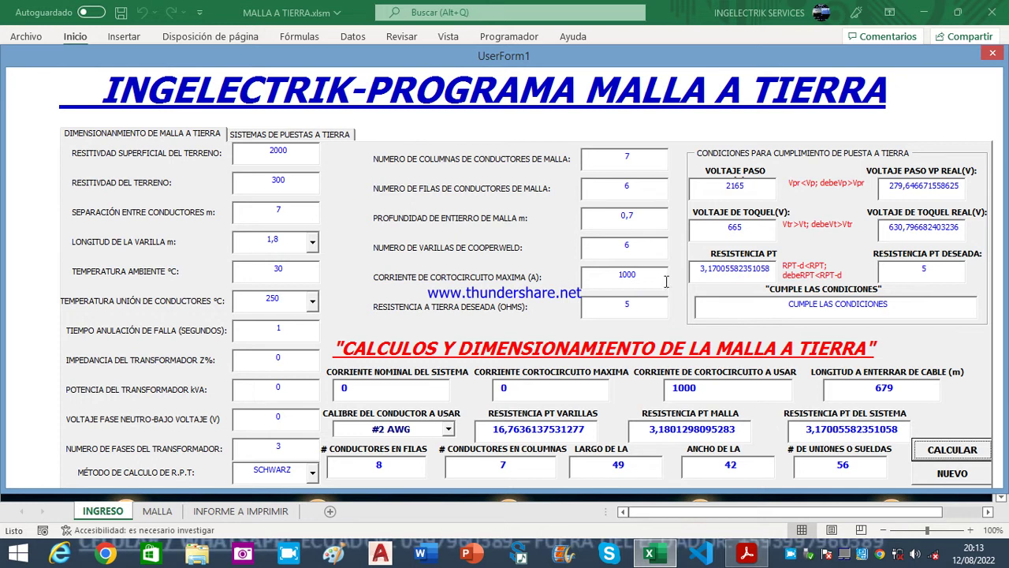
# Try 6 grid conductor columns with the rods included and recalculate the grid
pyautogui.doubleClick(634, 158)
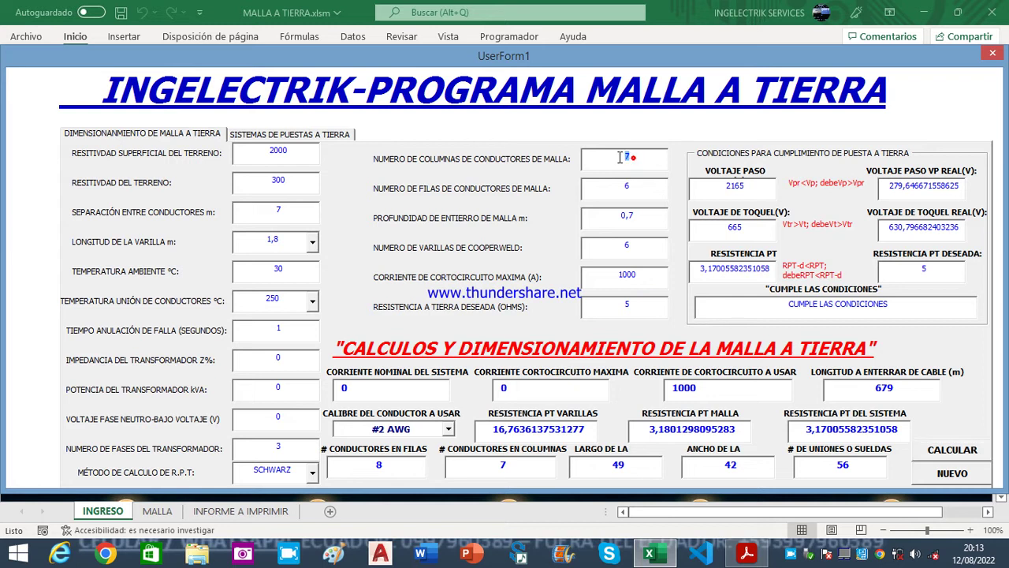
pyautogui.write('6')
pyautogui.click(943, 451)
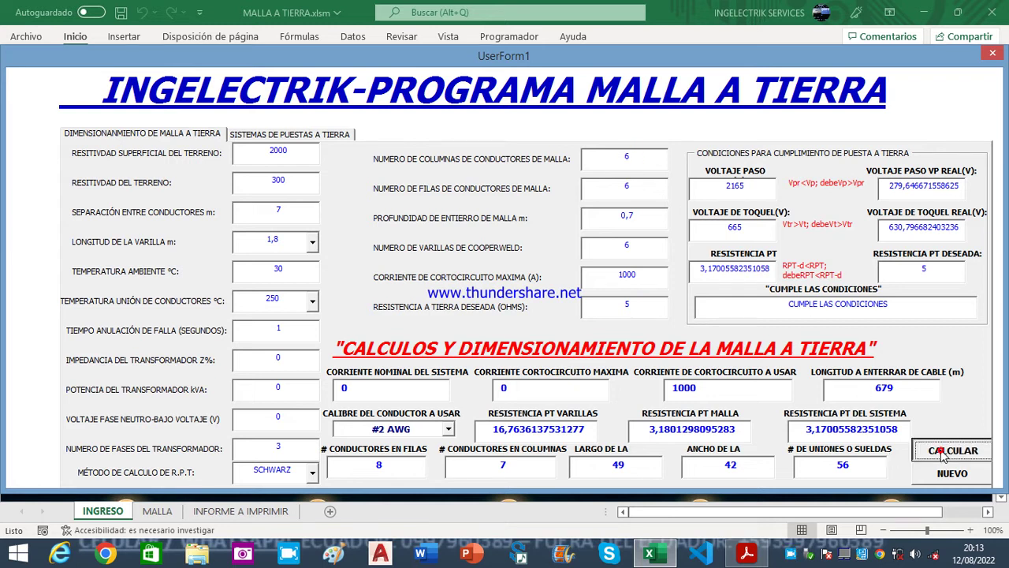
# Set the grid conductor columns back to 7, recalculate the grid and close the form
pyautogui.doubleClick(631, 157)
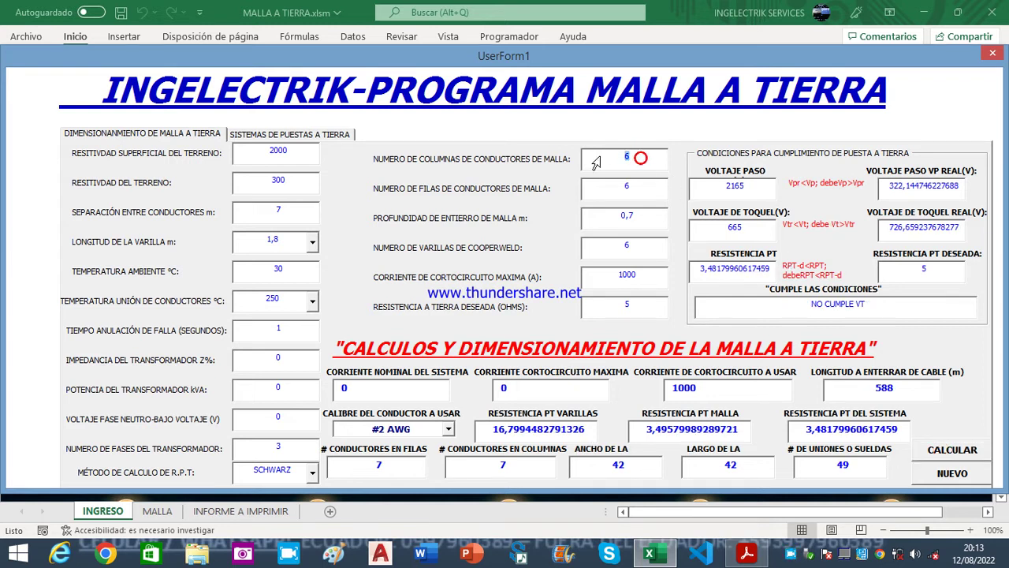
pyautogui.write('7')
pyautogui.click(939, 448)
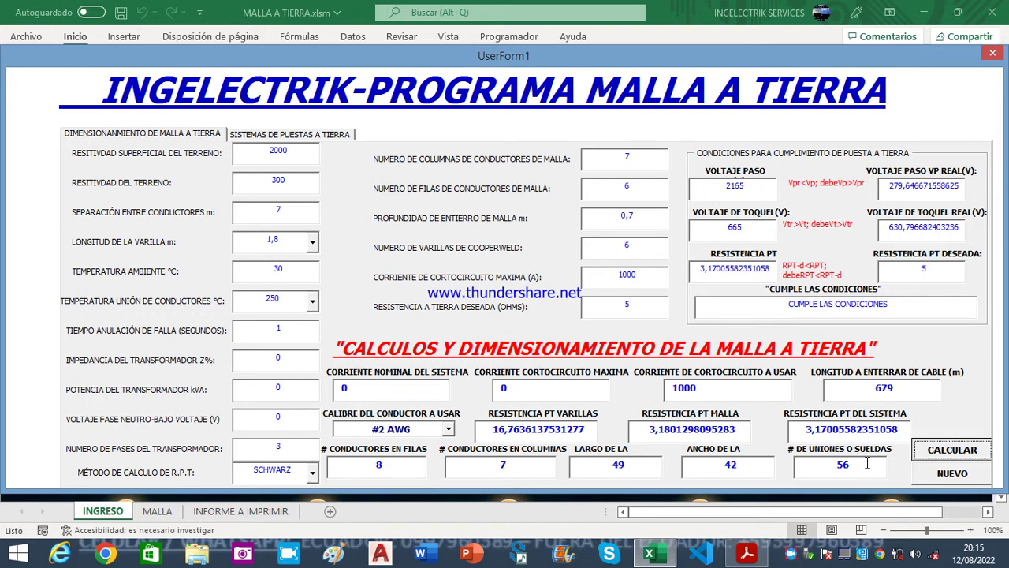
pyautogui.click(993, 54)
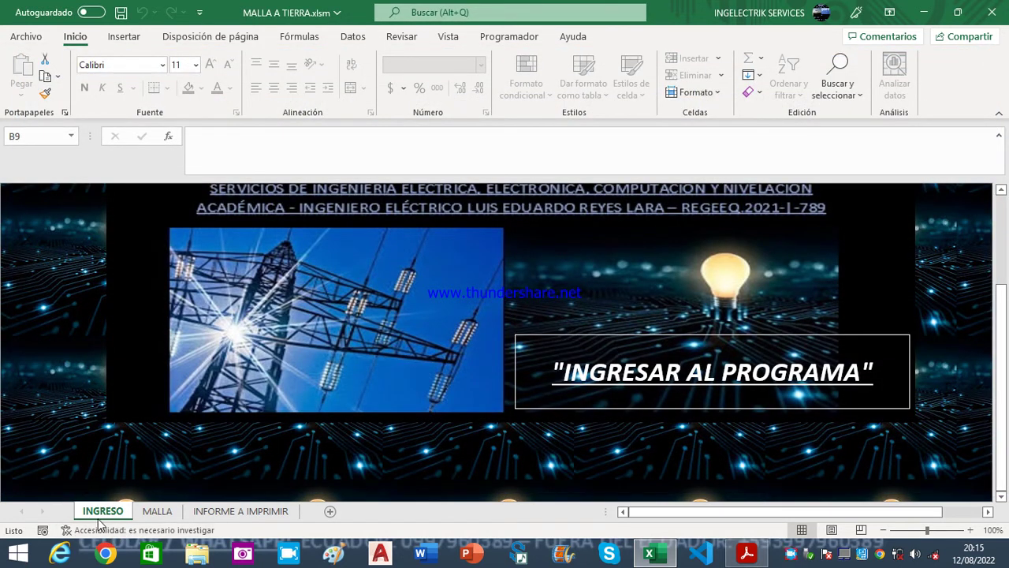
# Draw the grounding grid on the MALLA sheet from its calculated dimensions and conductor counts
pyautogui.click(576, 381)
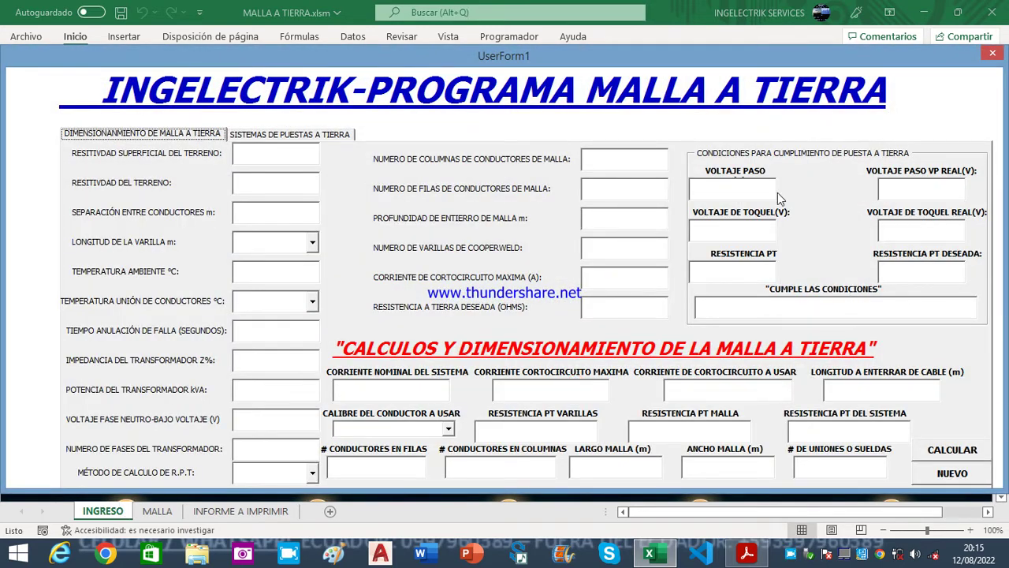
pyautogui.click(992, 52)
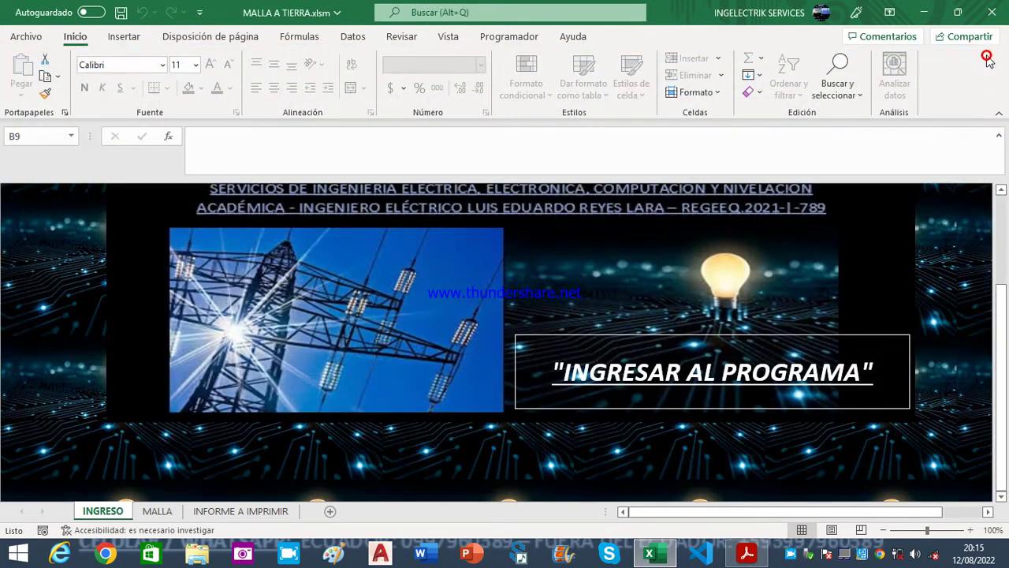
pyautogui.click(157, 511)
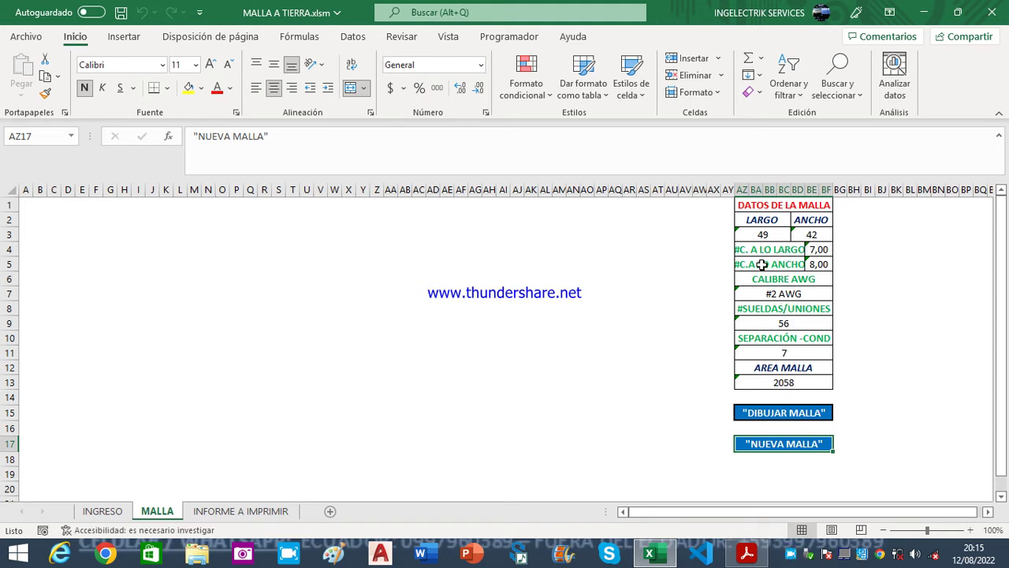
pyautogui.click(772, 411)
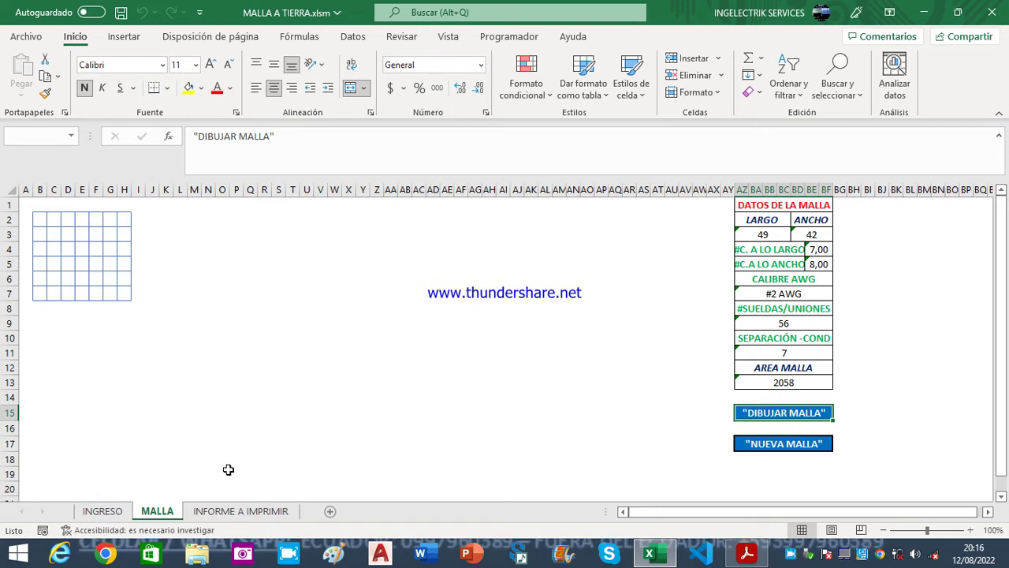
# Review the technical report on the INFORME A IMPRIMIR sheet, from the entered data and electrical calculations to the grid sizing section
pyautogui.click(242, 513)
pyautogui.scroll(6, 47, 280)
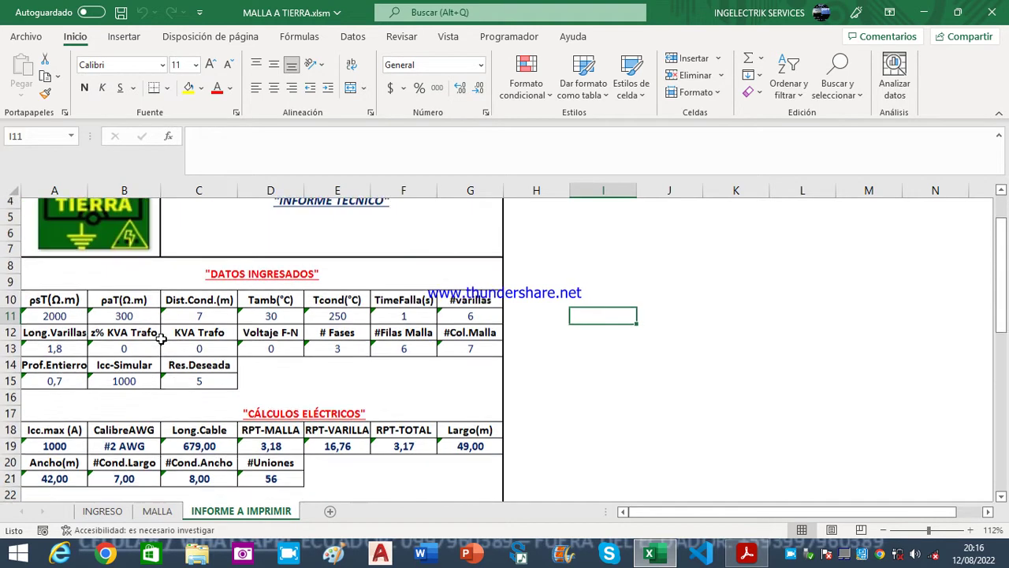
pyautogui.scroll(1, 160, 338)
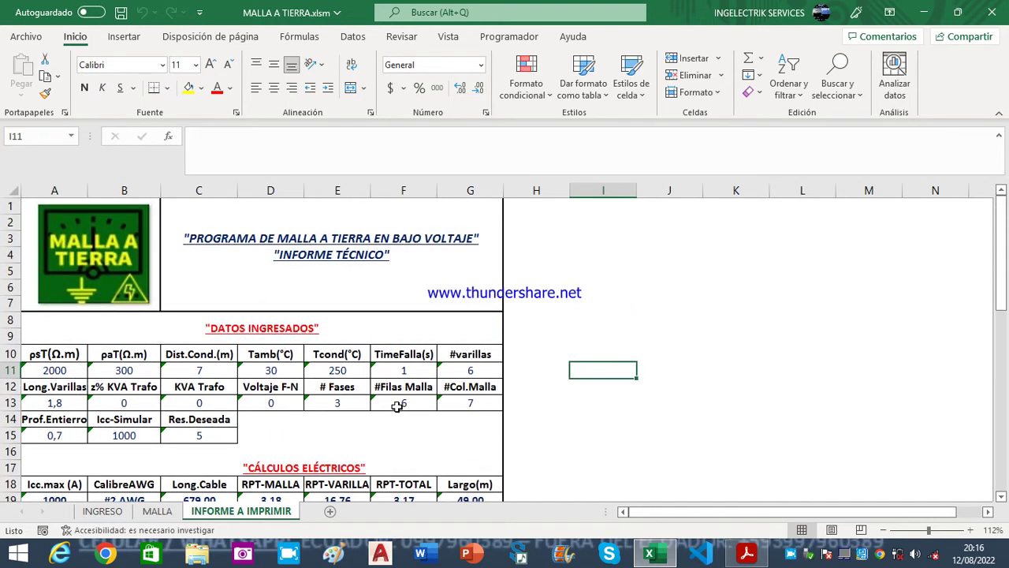
pyautogui.scroll(-1, 176, 439)
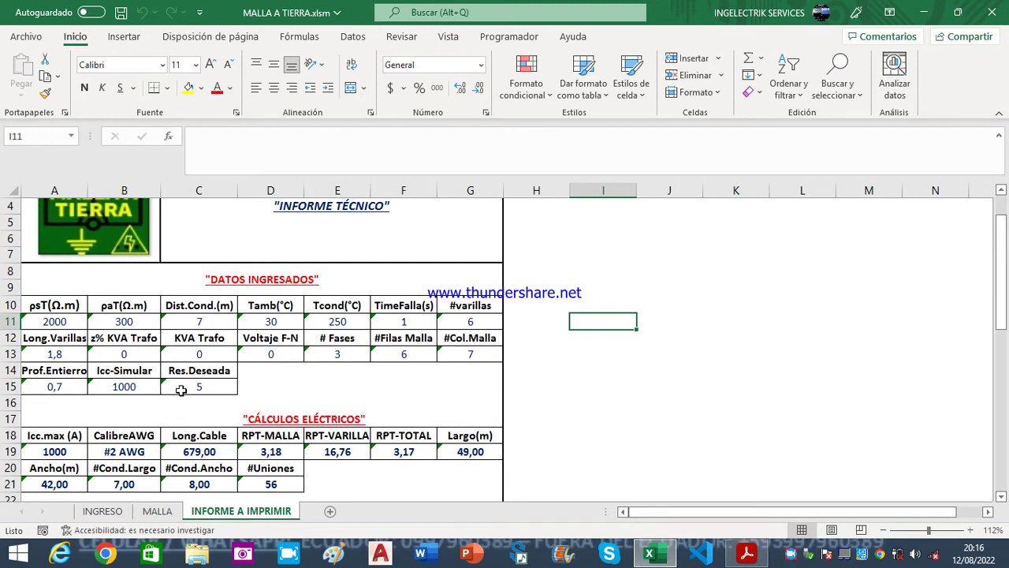
pyautogui.scroll(-2, 181, 387)
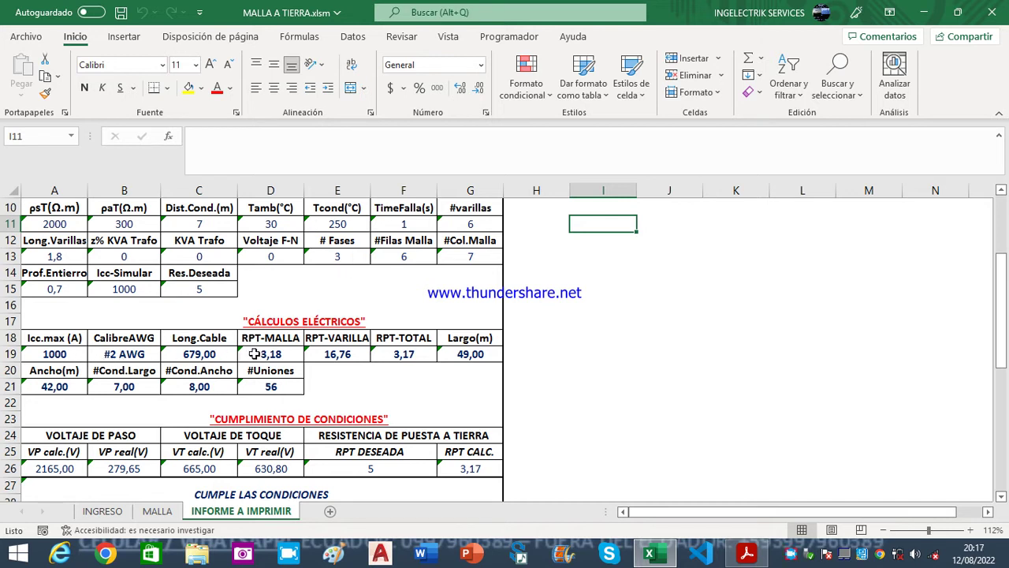
pyautogui.scroll(-1, 225, 402)
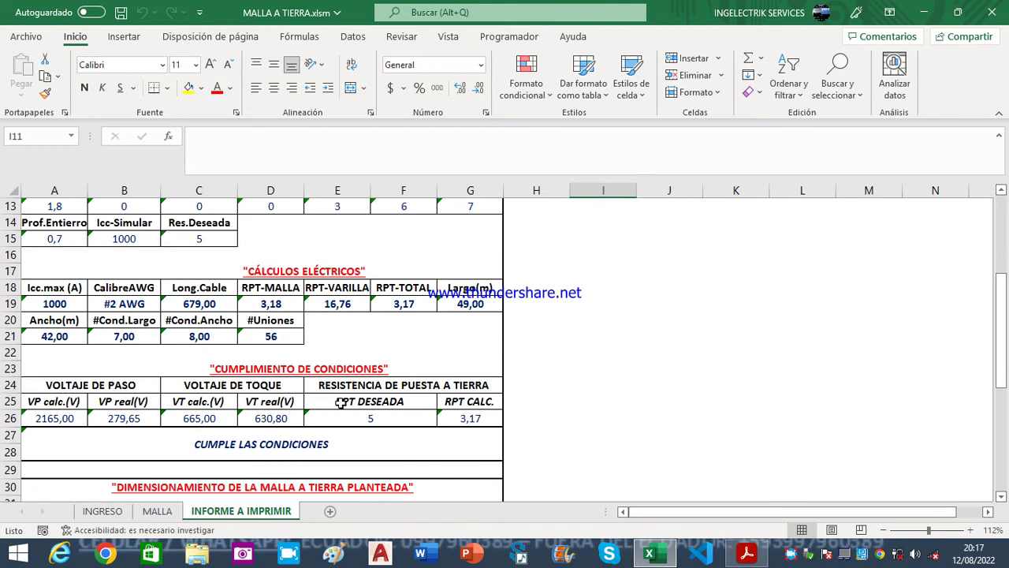
pyautogui.scroll(-1, 317, 438)
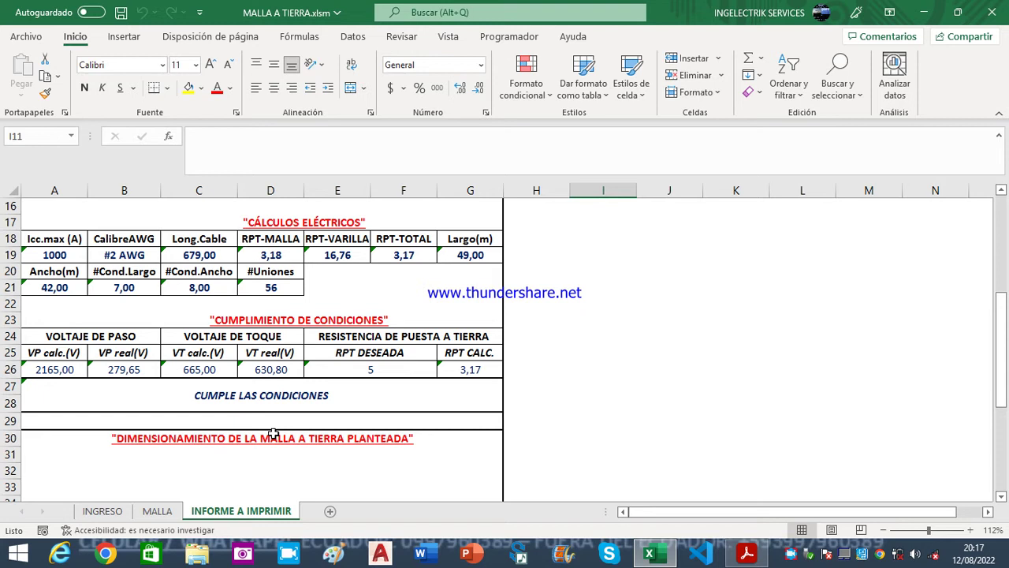
pyautogui.scroll(-3, 272, 434)
pyautogui.scroll(-2, 173, 300)
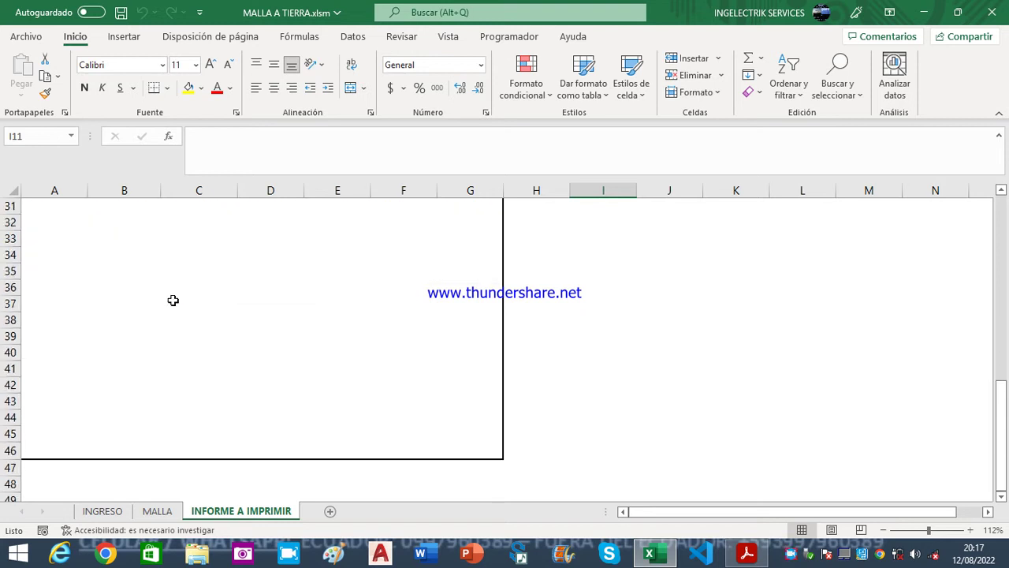
pyautogui.scroll(1, 195, 282)
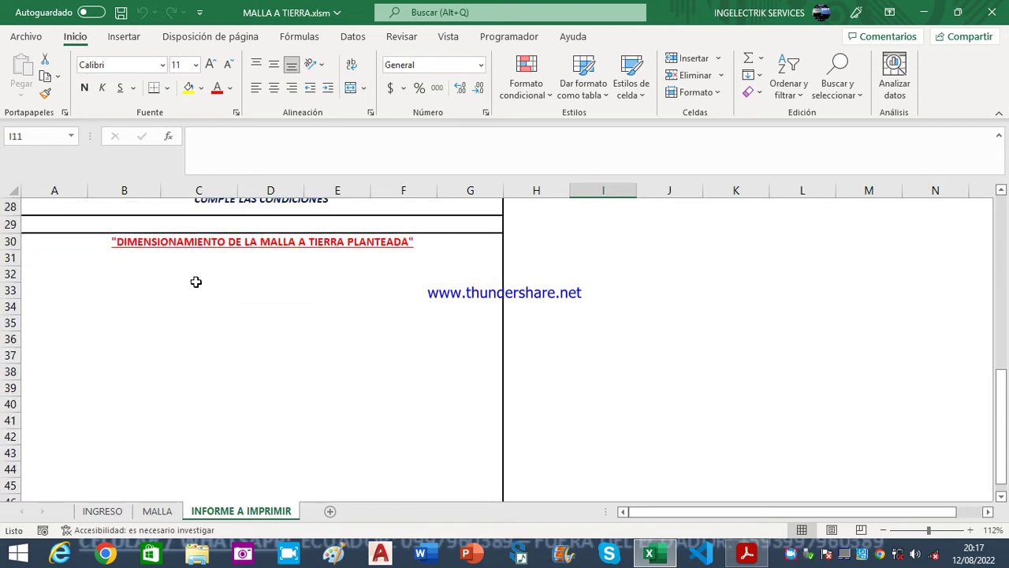
# Capture the screen showing the grid drawing on the MALLA sheet and paste it at cell J33 of the INFORME A IMPRIMIR sheet
pyautogui.click(162, 511)
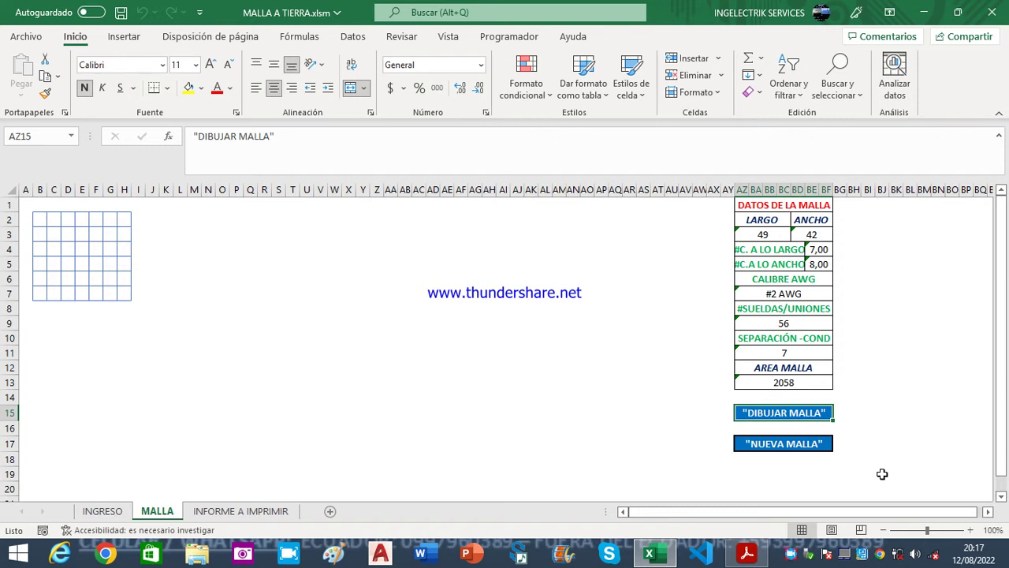
pyautogui.click(233, 512)
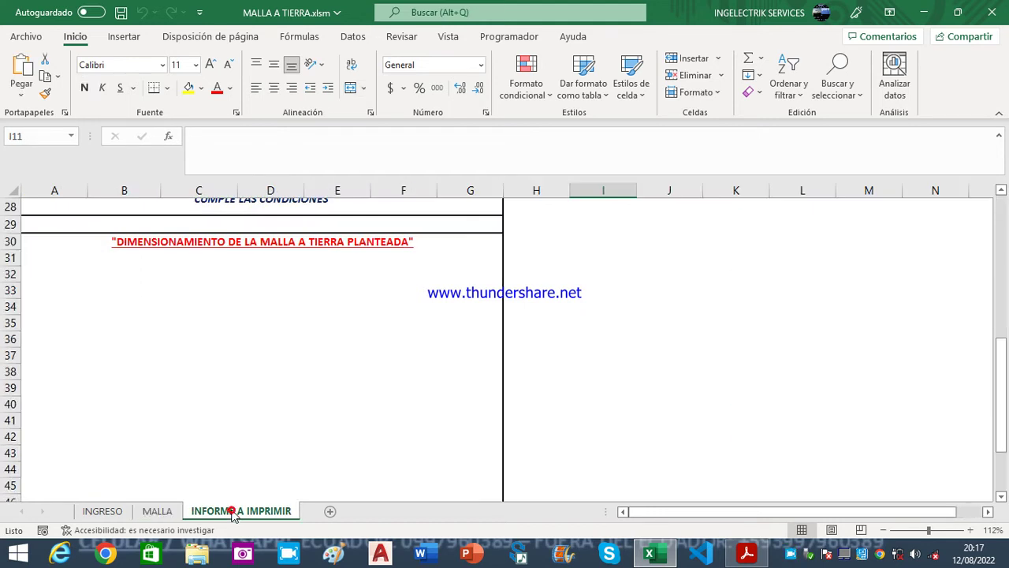
pyautogui.click(651, 295)
pyautogui.hotkey('ctrl', 'v')
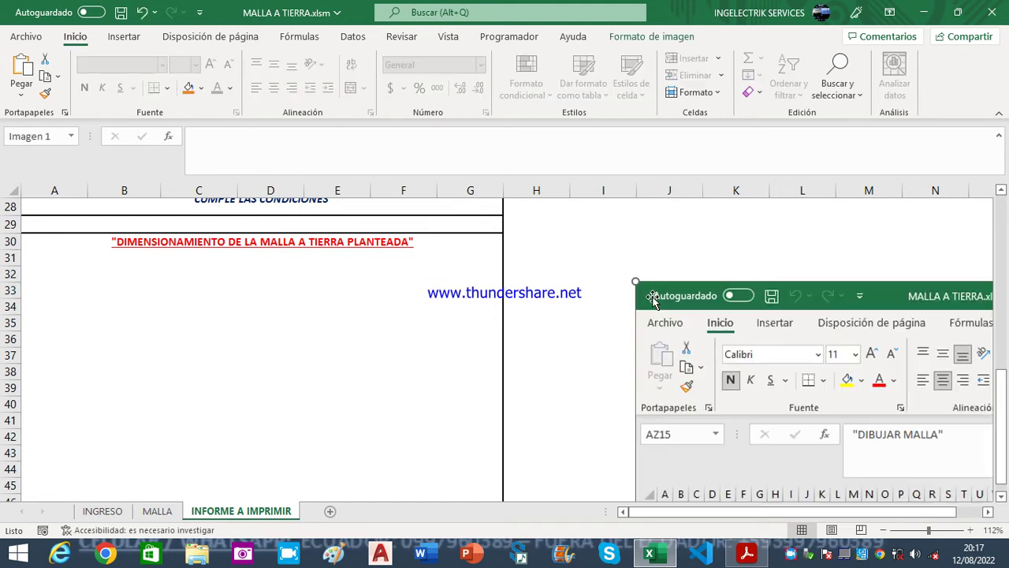
# Crop the pasted screenshot's left and top sides up to the edges of the grid drawing
pyautogui.moveTo(741, 511)
pyautogui.mouseDown()
pyautogui.moveTo(807, 508)
pyautogui.moveTo(755, 514)
pyautogui.mouseUp()
pyautogui.moveTo(1006, 370); pyautogui.dragTo(1003, 410)
pyautogui.scroll(-3, 951, 385)
pyautogui.scroll(-1, 788, 376)
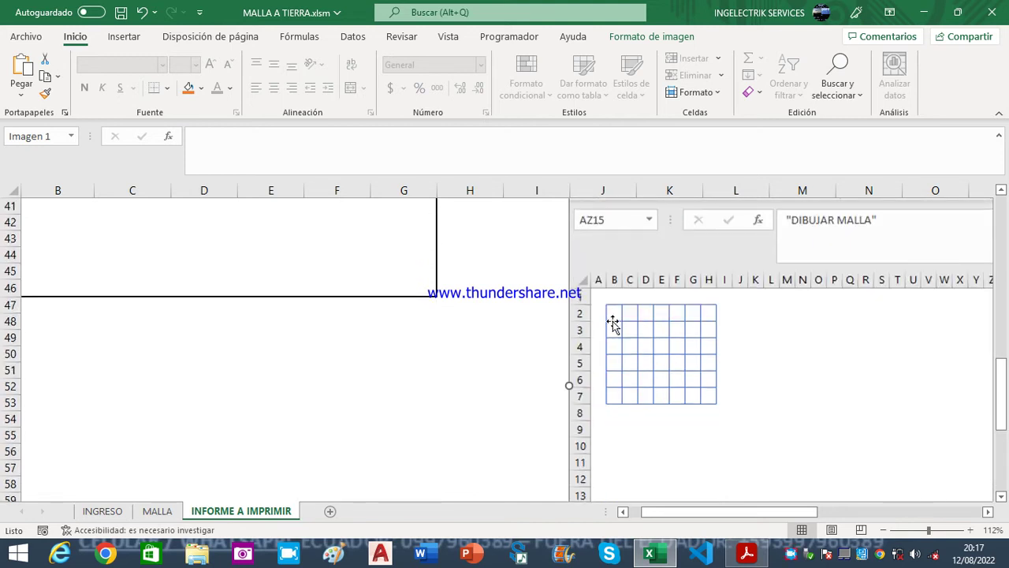
pyautogui.click(661, 32)
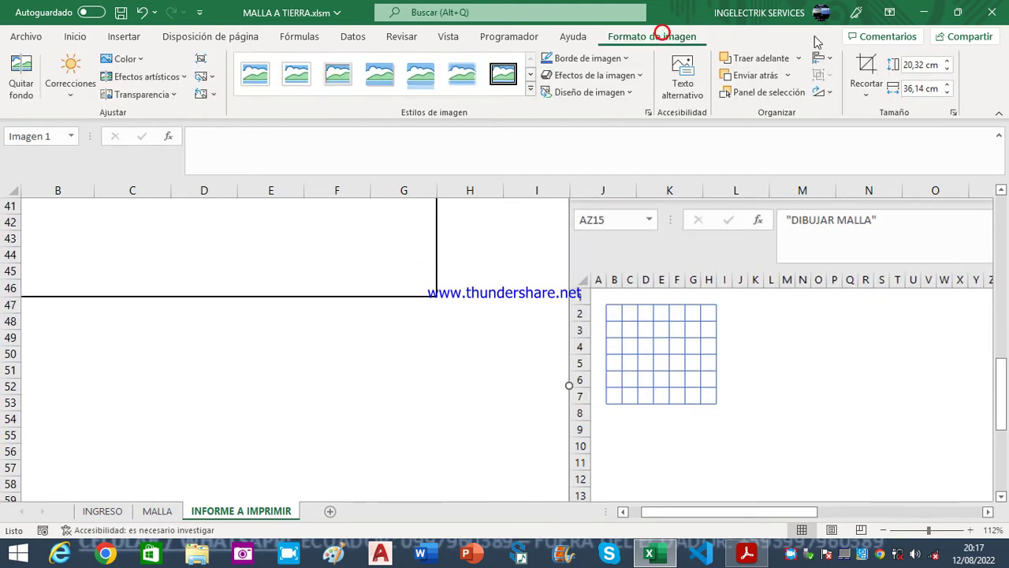
pyautogui.click(867, 68)
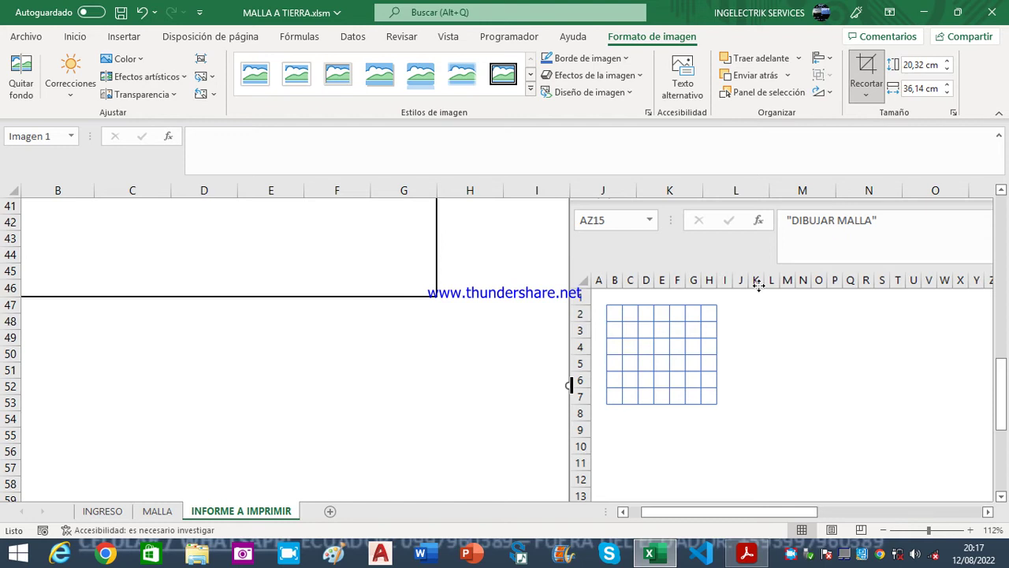
pyautogui.moveTo(572, 384); pyautogui.dragTo(606, 386)
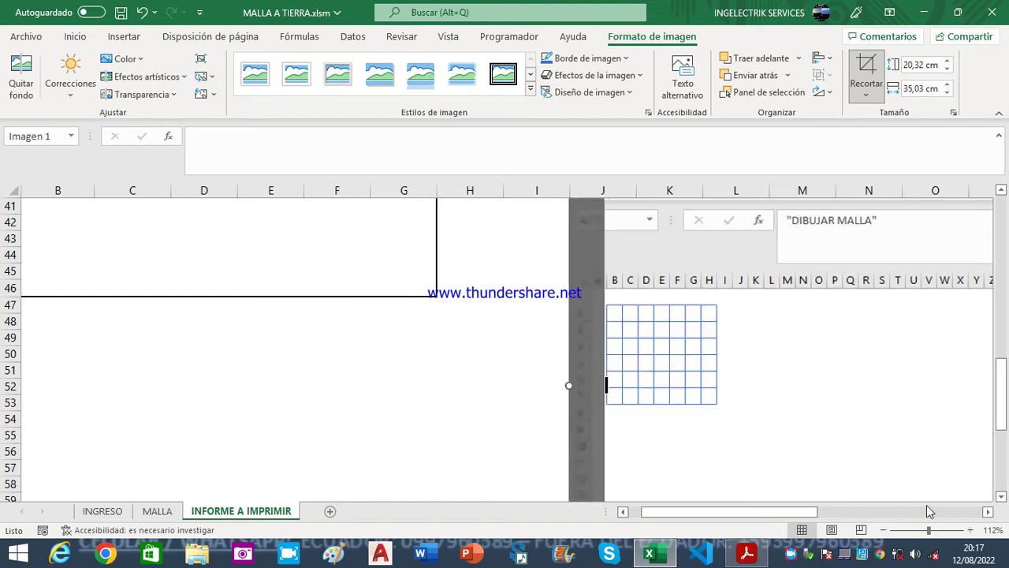
pyautogui.moveTo(796, 514); pyautogui.dragTo(870, 520)
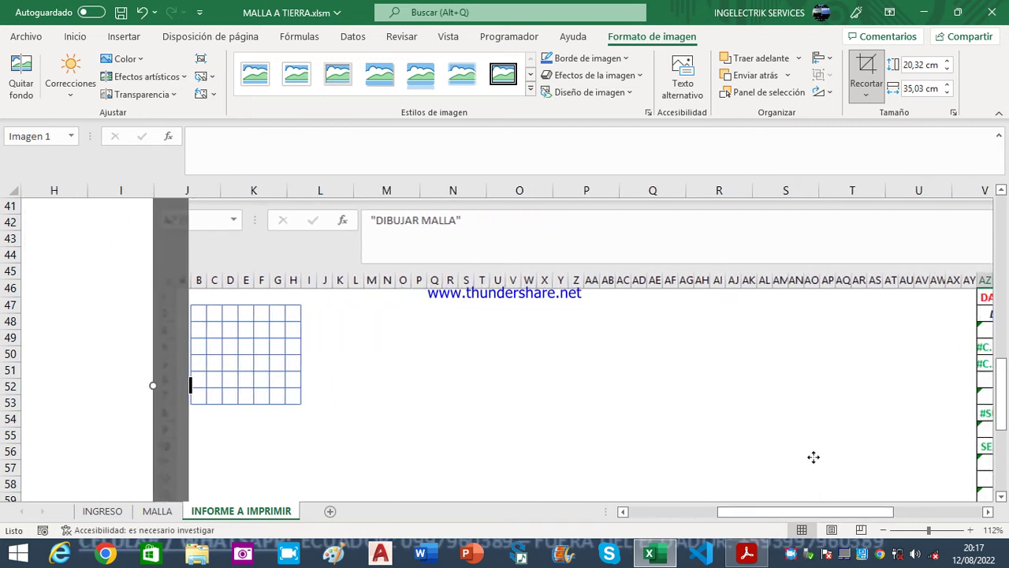
pyautogui.scroll(3, 813, 457)
pyautogui.moveTo(734, 215); pyautogui.dragTo(741, 448)
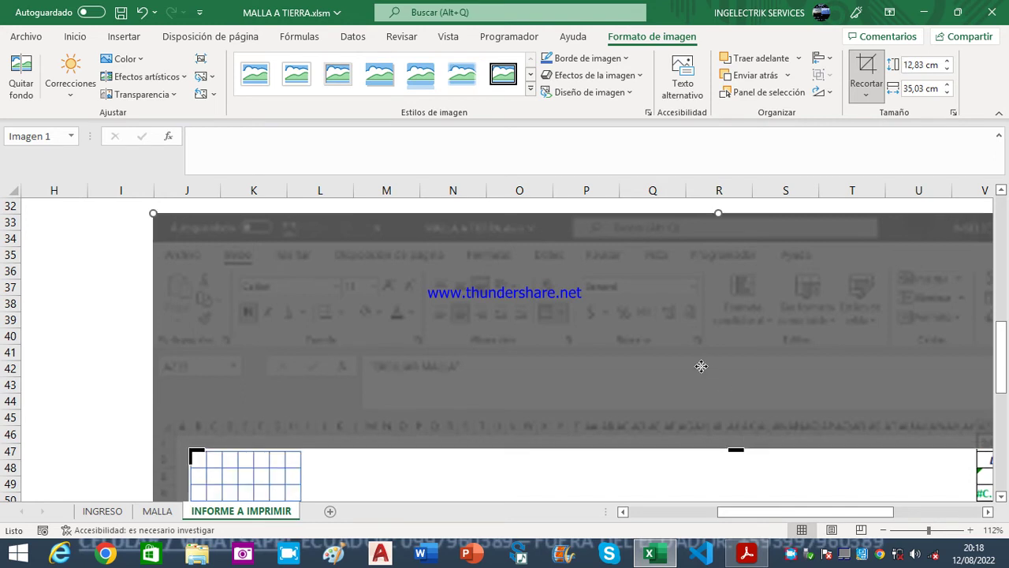
# Crop the screenshot's bottom and right sides so only the grid drawing remains, about 3.54 cm high by 3.71 cm wide
pyautogui.scroll(-7, 694, 373)
pyautogui.scroll(-2, 645, 499)
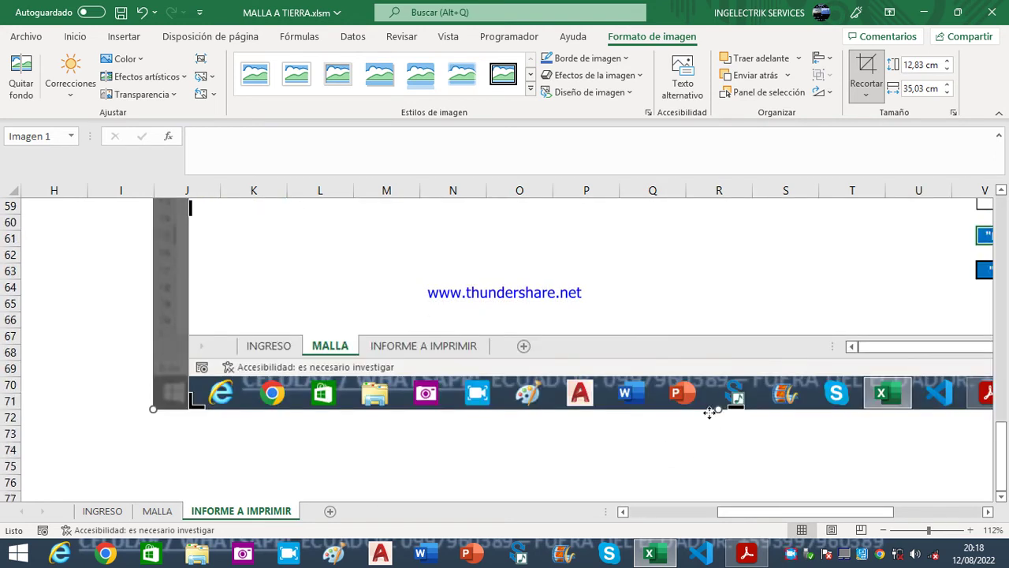
pyautogui.moveTo(734, 407); pyautogui.dragTo(734, 236)
pyautogui.scroll(3, 694, 383)
pyautogui.scroll(3, 695, 383)
pyautogui.scroll(-2, 705, 408)
pyautogui.moveTo(733, 403); pyautogui.dragTo(707, 309)
pyautogui.moveTo(758, 514); pyautogui.dragTo(836, 514)
pyautogui.moveTo(881, 258); pyautogui.dragTo(286, 260)
pyautogui.moveTo(849, 511); pyautogui.dragTo(753, 522)
pyautogui.moveTo(687, 256); pyautogui.dragTo(305, 271)
pyautogui.click(392, 327)
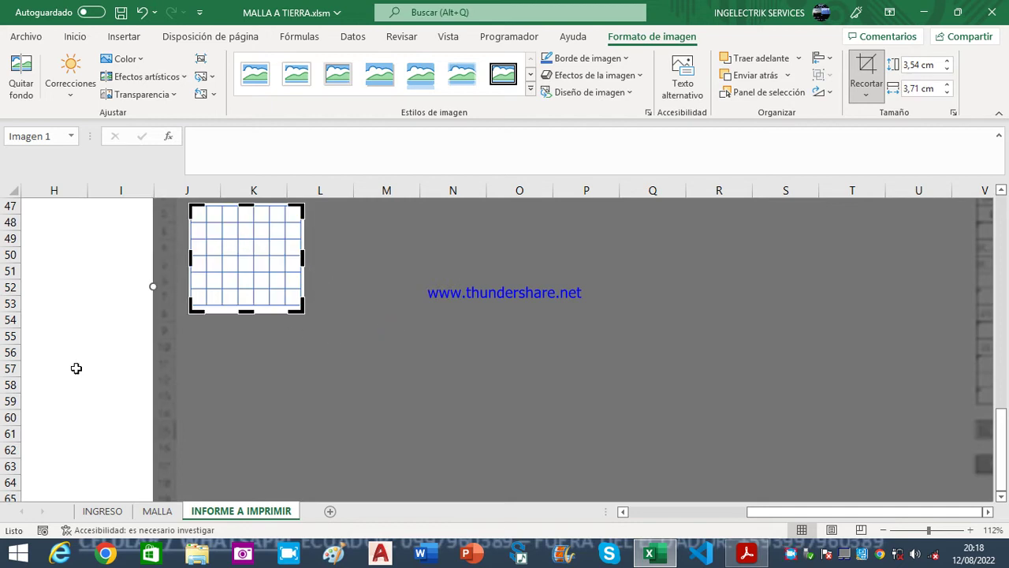
pyautogui.click(120, 360)
# Cut the cropped grid picture and paste it at cell B33, in the report's "DIMENSIONAMIENTO DE LA MALLA A TIERRA PLANTEADA" section
pyautogui.click(266, 284)
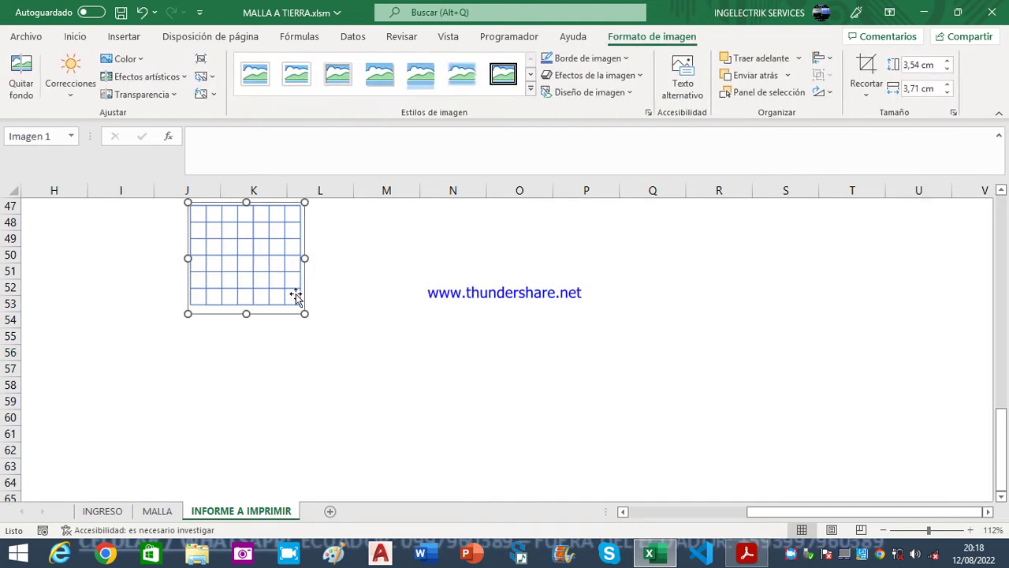
pyautogui.rightClick(262, 254)
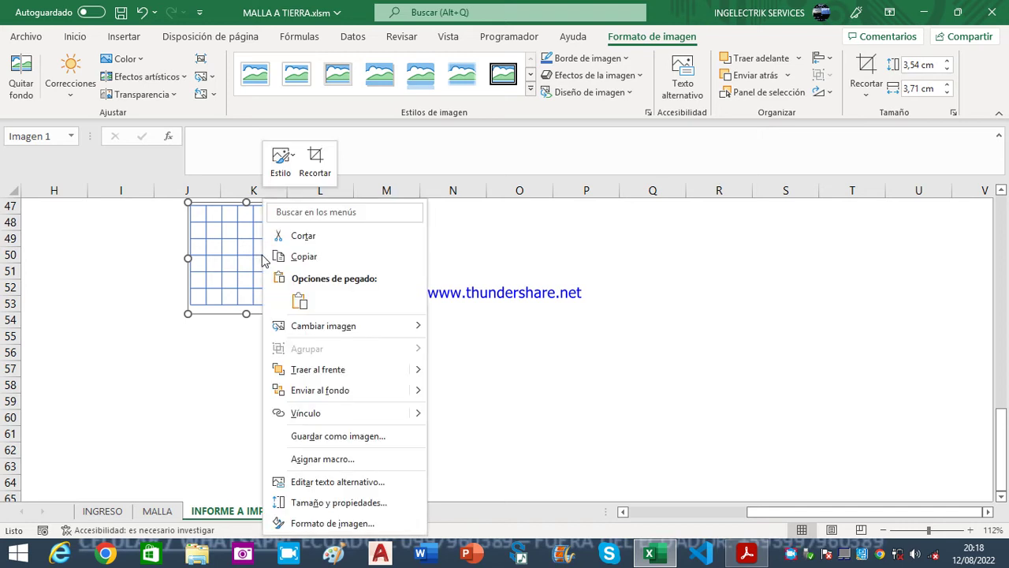
pyautogui.click(310, 235)
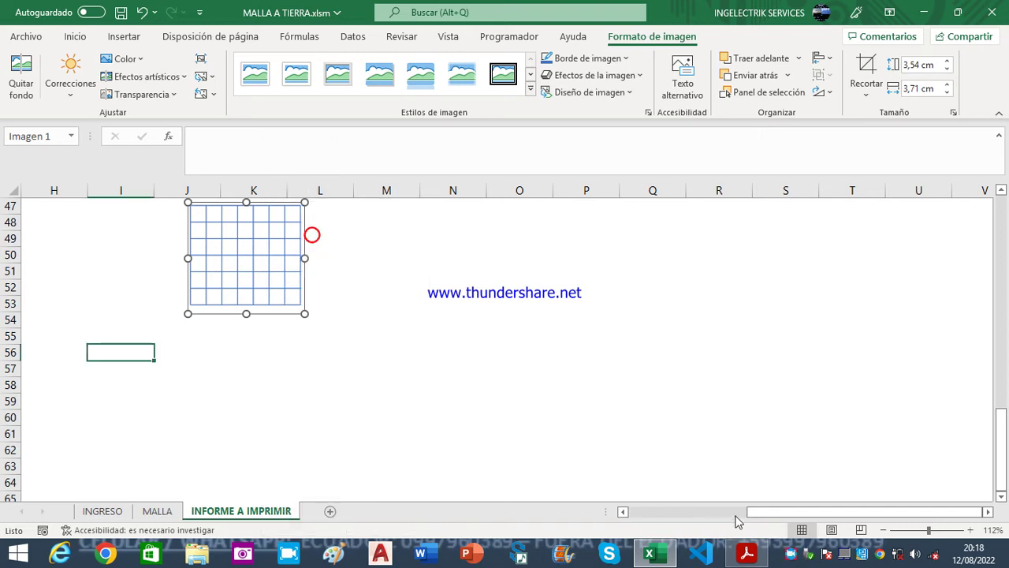
pyautogui.moveTo(751, 513); pyautogui.dragTo(626, 511)
pyautogui.scroll(11, 250, 420)
pyautogui.scroll(-5, 249, 421)
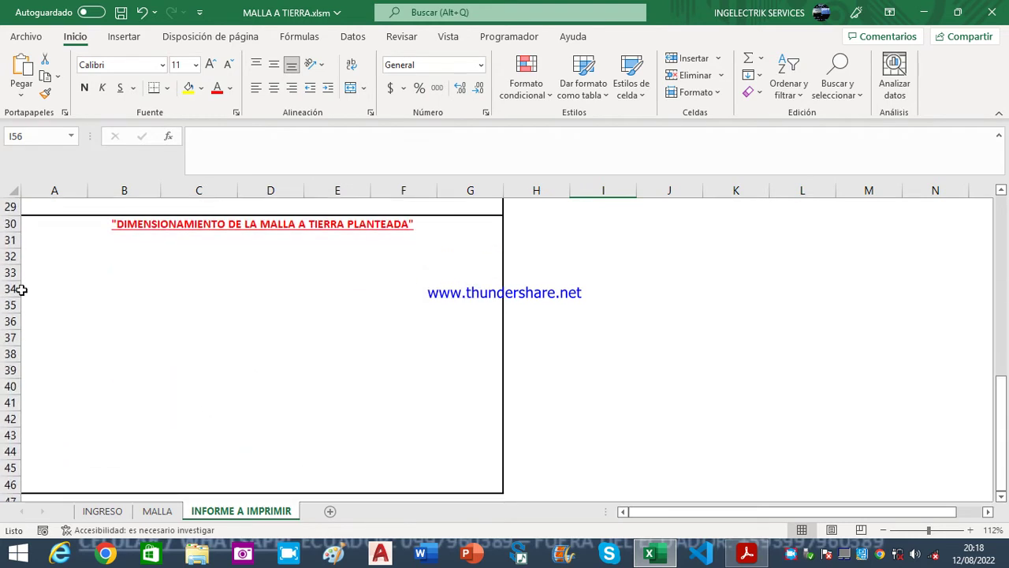
pyautogui.click(66, 258)
pyautogui.click(165, 284)
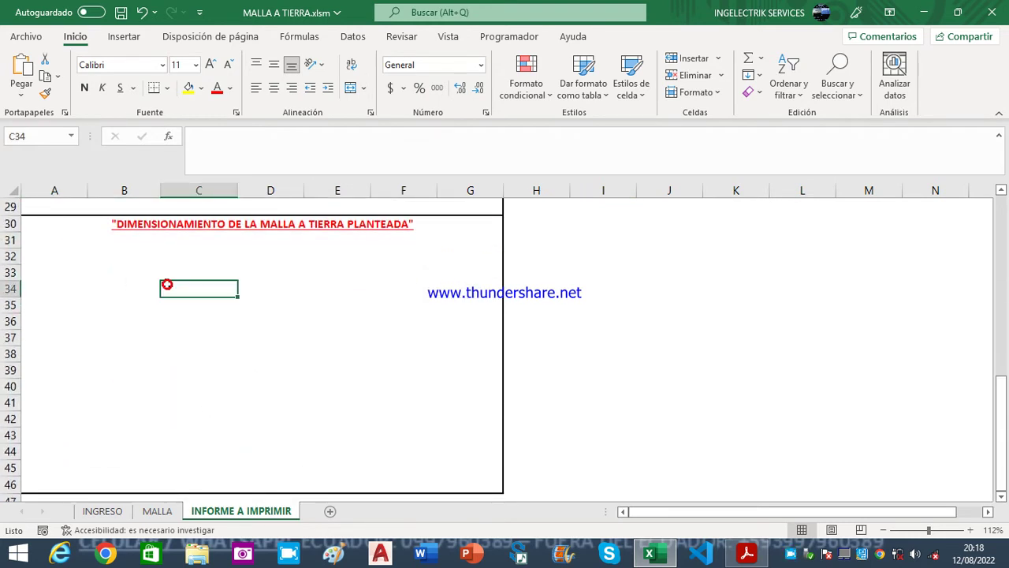
pyautogui.click(148, 268)
pyautogui.hotkey('ctrl', 'v')
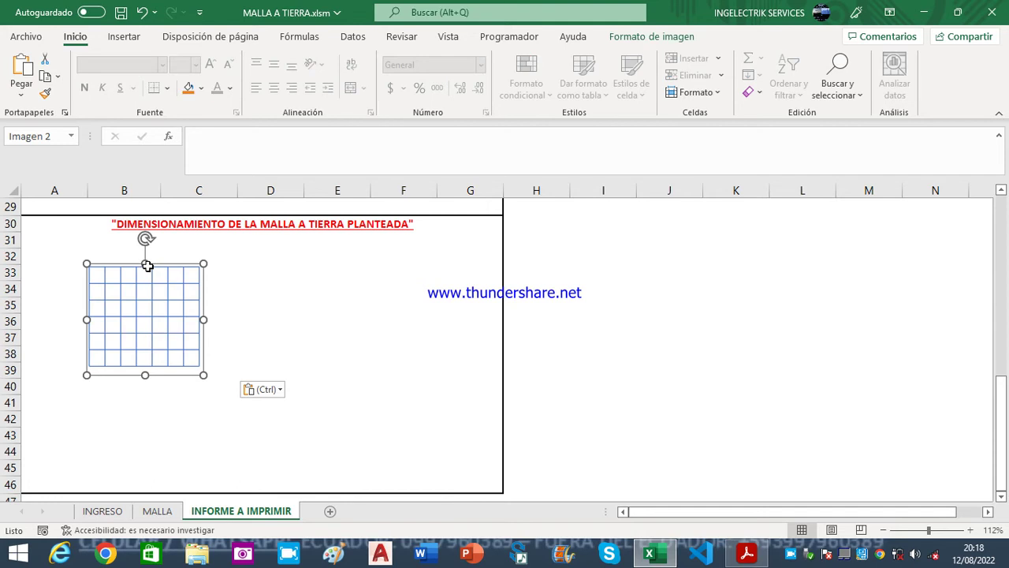
# Move the grid picture to about columns C to E, rows 33 to 39, beneath the sizing heading
pyautogui.click(243, 341)
pyautogui.click(173, 338)
pyautogui.moveTo(196, 374); pyautogui.dragTo(296, 380)
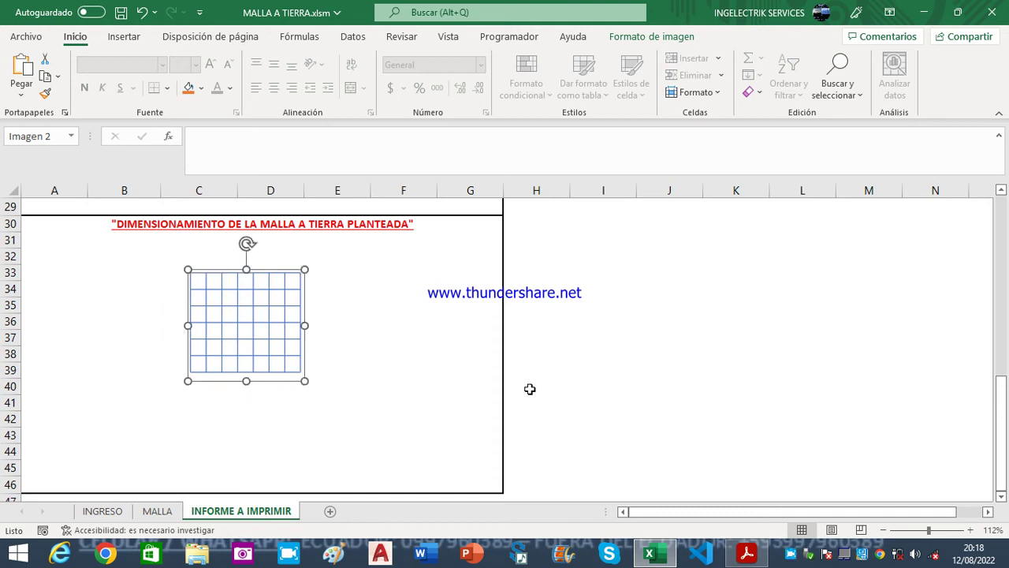
pyautogui.click(530, 389)
# Review the completed report and its print preview, and return to the MALLA sheet
pyautogui.scroll(3, 624, 417)
pyautogui.scroll(4, 627, 417)
pyautogui.scroll(3, 627, 417)
pyautogui.scroll(-8, 627, 417)
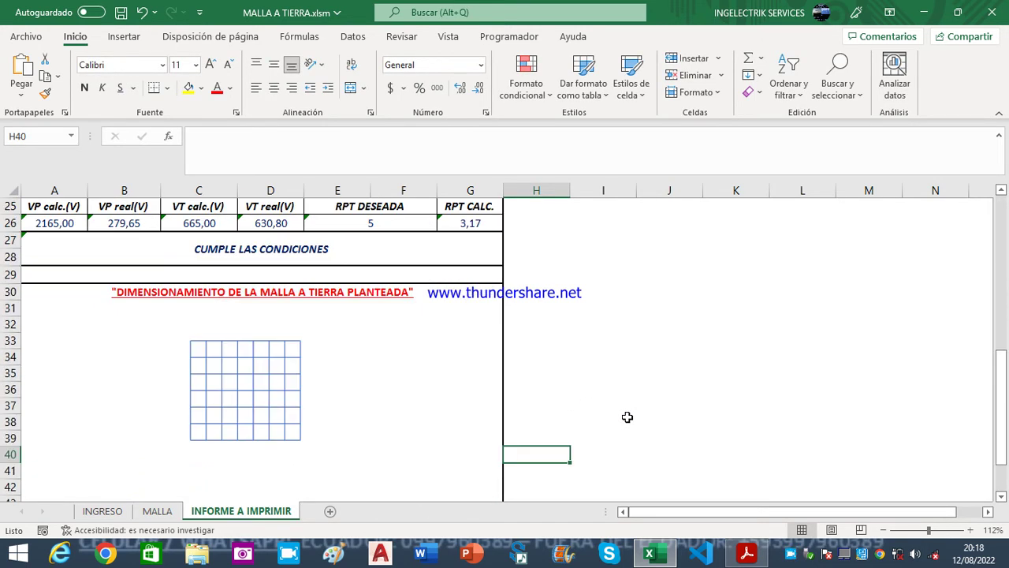
pyautogui.scroll(-2, 671, 401)
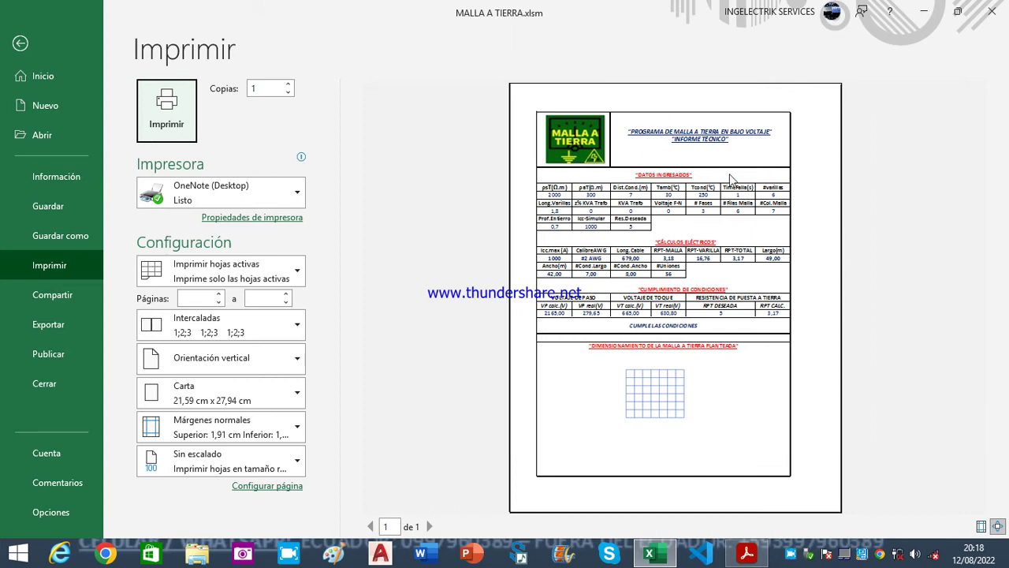
pyautogui.click(19, 46)
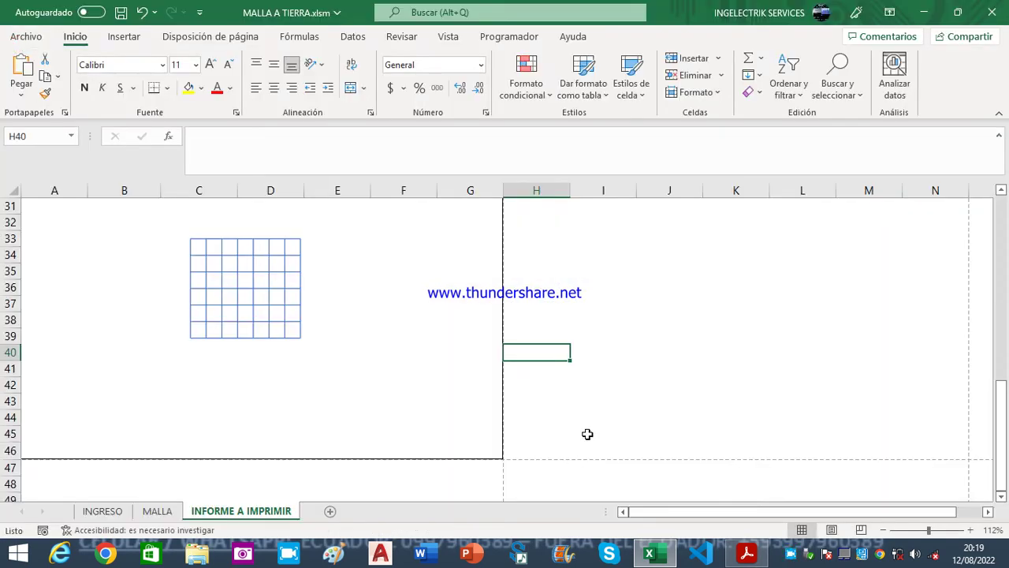
pyautogui.scroll(3, 270, 439)
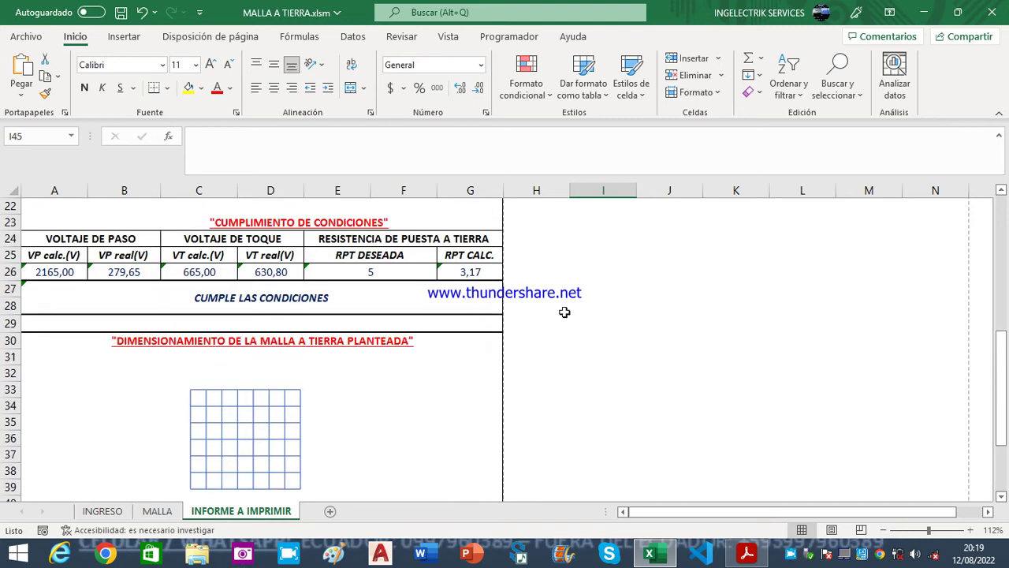
pyautogui.click(167, 514)
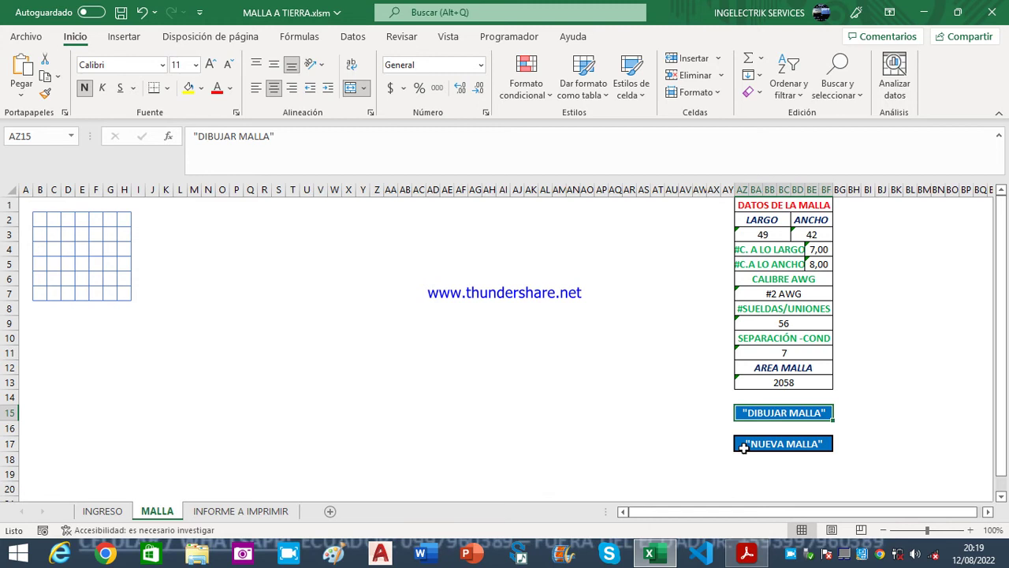
# Clear the drawn grid from the MALLA sheet and open a blank calculation form from the INGRESO sheet
pyautogui.click(770, 445)
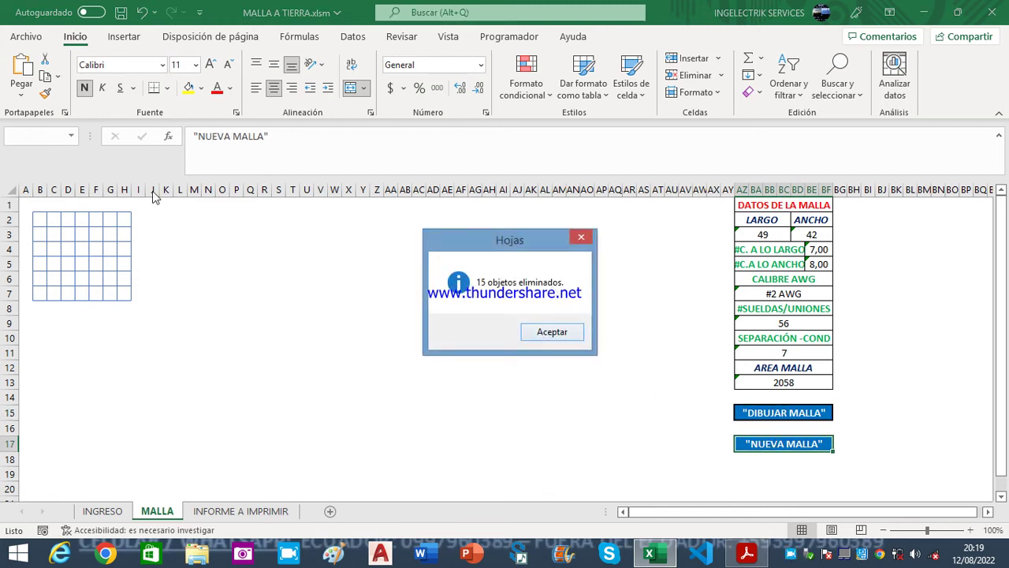
pyautogui.click(537, 332)
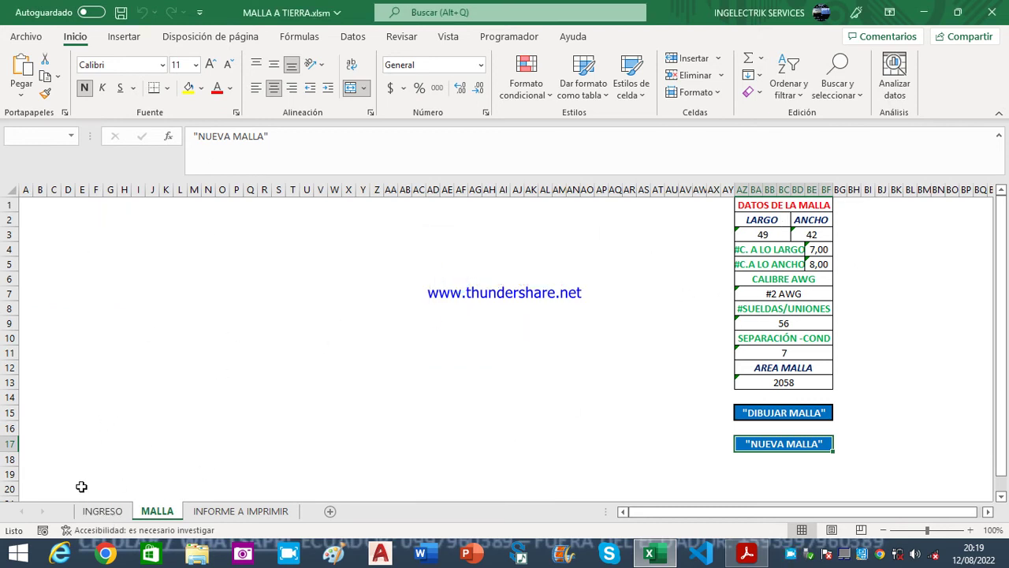
pyautogui.click(103, 512)
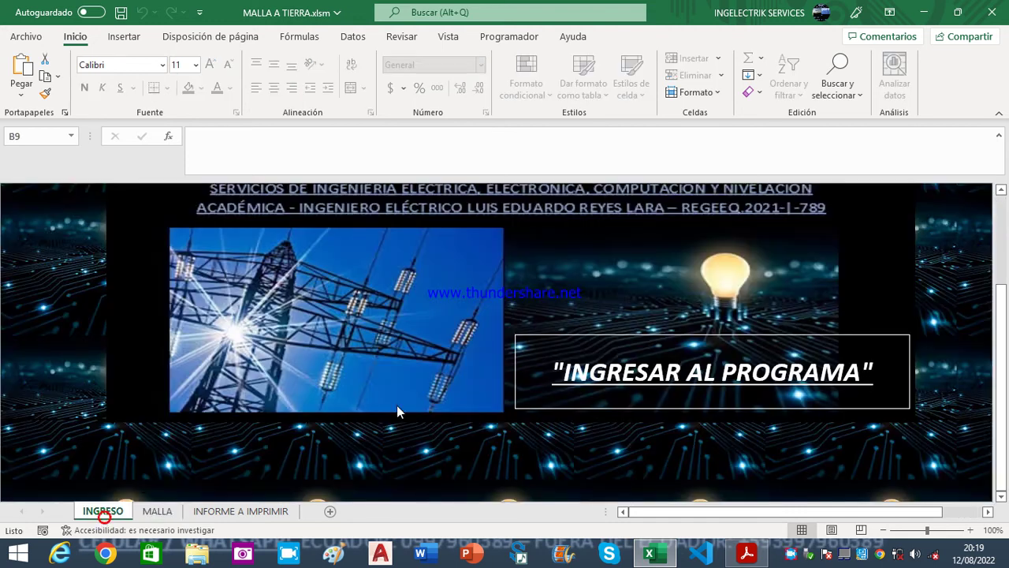
pyautogui.click(595, 410)
pyautogui.click(953, 475)
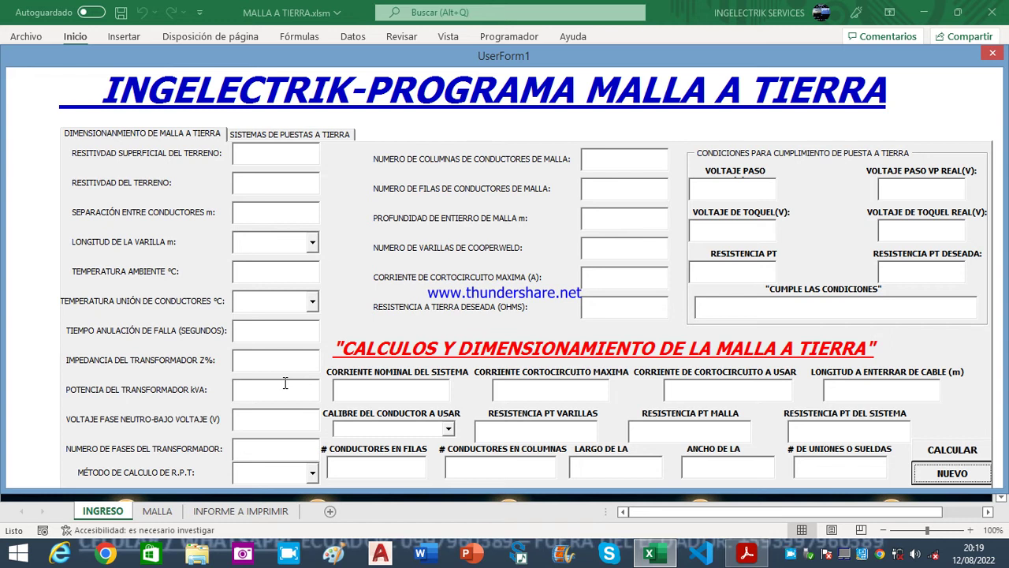
# Enter surface resistivity 2000, soil resistivity 300, conductor spacing 7 m, rod length 1,8 m and ambient temperature 30 °C
pyautogui.click(286, 156)
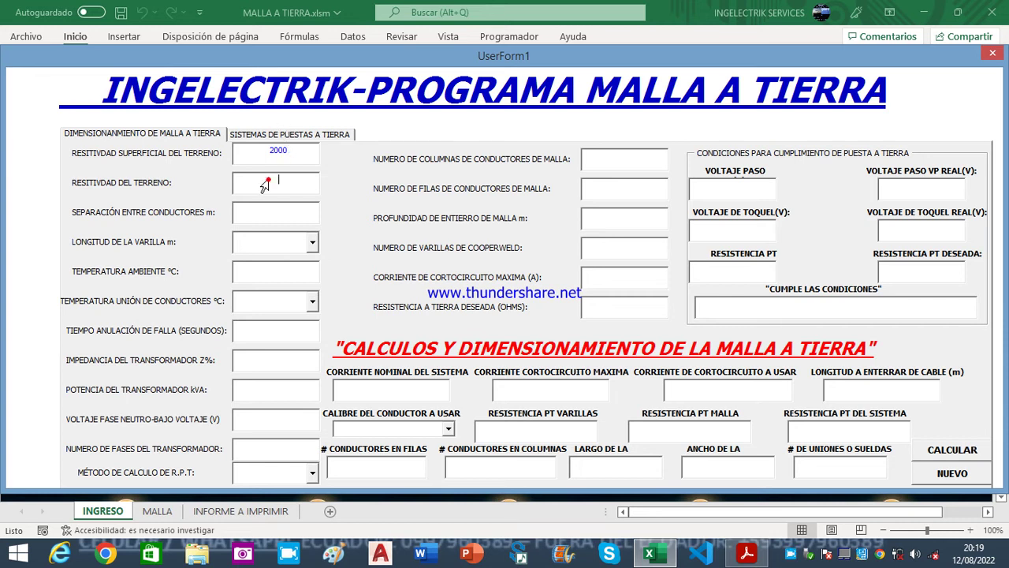
pyautogui.write('300')
pyautogui.write('7')
pyautogui.click(313, 244)
pyautogui.click(302, 268)
pyautogui.click(291, 275)
# Set the conductor joint temperature to 250 °C and the fault clearing time to 1 second
pyautogui.click(310, 300)
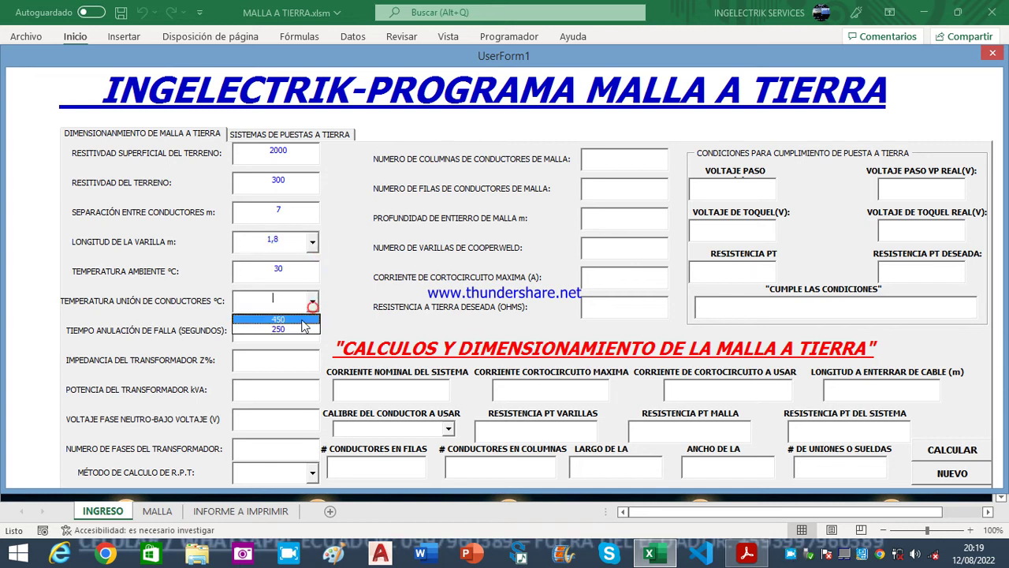
pyautogui.click(299, 335)
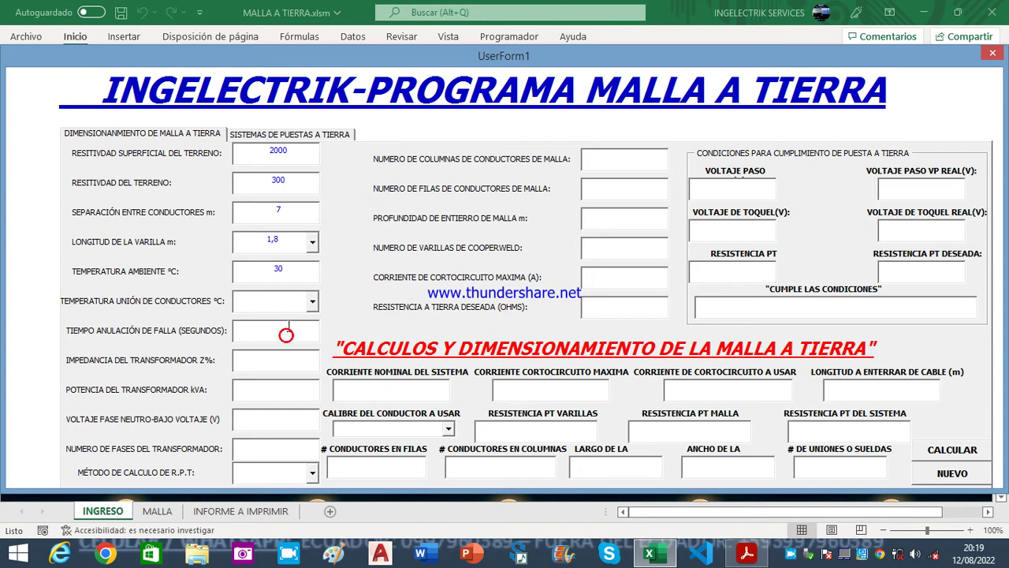
pyautogui.click(313, 303)
pyautogui.click(293, 329)
pyautogui.click(293, 330)
pyautogui.write('1')
# Enter transformer impedance 3 %, power 15 kVA, phase-neutral voltage 127 V and 3 phases, with SVERACK as the R.P.T. calculation method
pyautogui.click(291, 364)
pyautogui.click(280, 362)
pyautogui.press('Tab')
pyautogui.write('15')
pyautogui.click(286, 423)
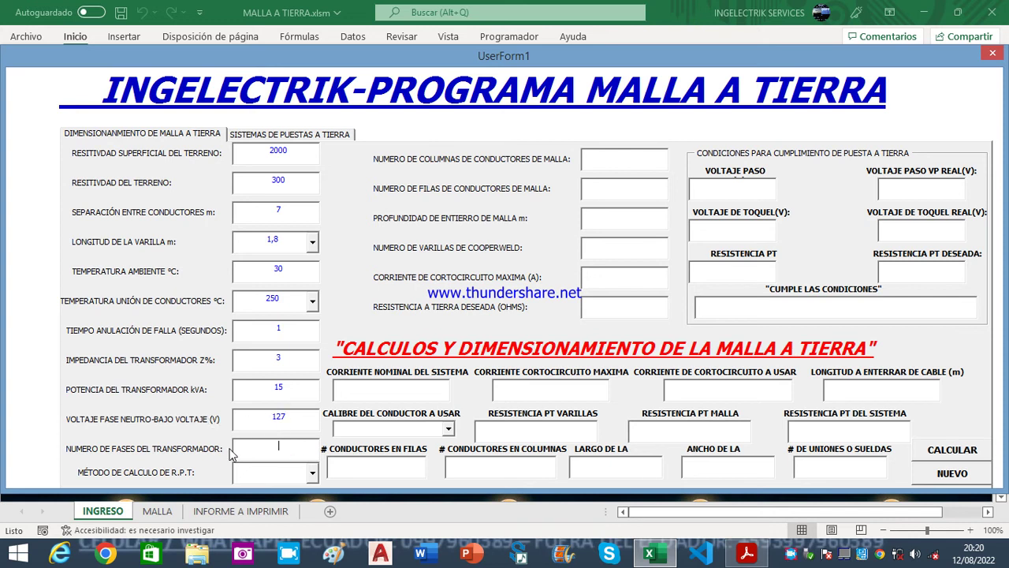
pyautogui.click(312, 475)
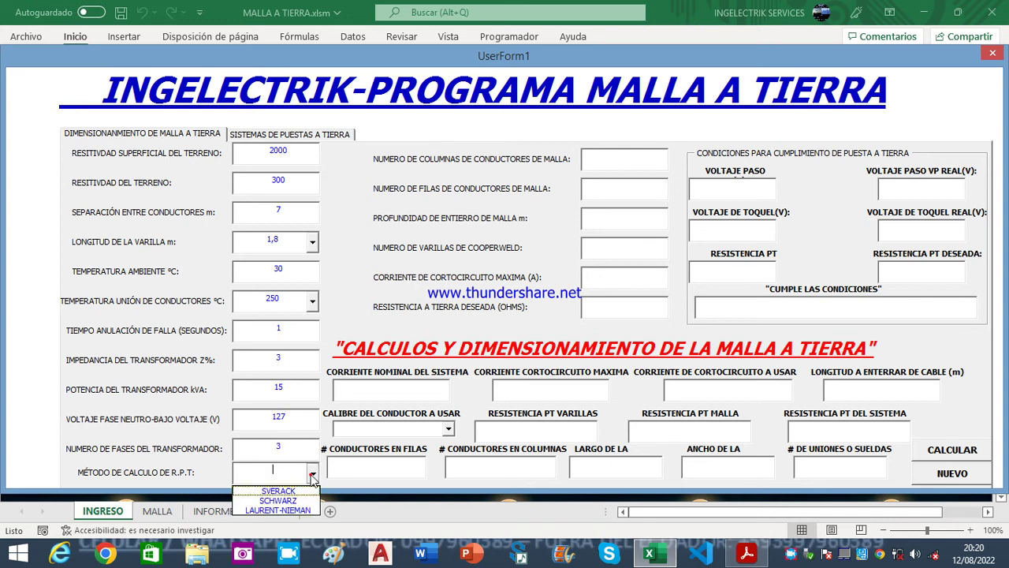
pyautogui.click(298, 487)
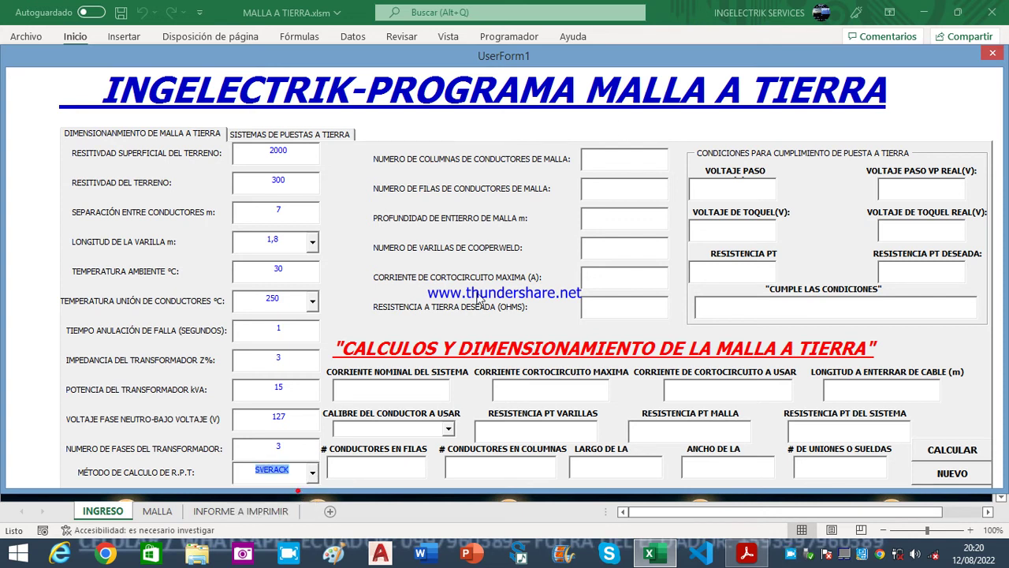
# Calculate the grid with 5 columns, 5 rows, 0,7 m burial depth, 0 rods, 0 A maximum short-circuit current and 5 ohms desired resistance
pyautogui.click(622, 161)
pyautogui.write('5')
pyautogui.click(621, 190)
pyautogui.write('5')
pyautogui.click(630, 222)
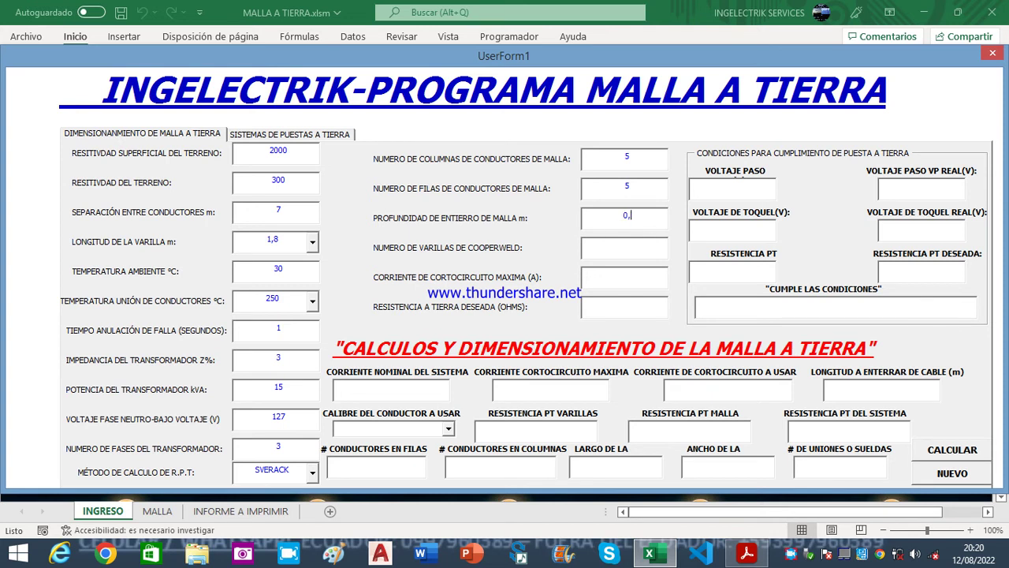
pyautogui.write('0')
pyautogui.click(635, 282)
pyautogui.write('5')
pyautogui.click(946, 458)
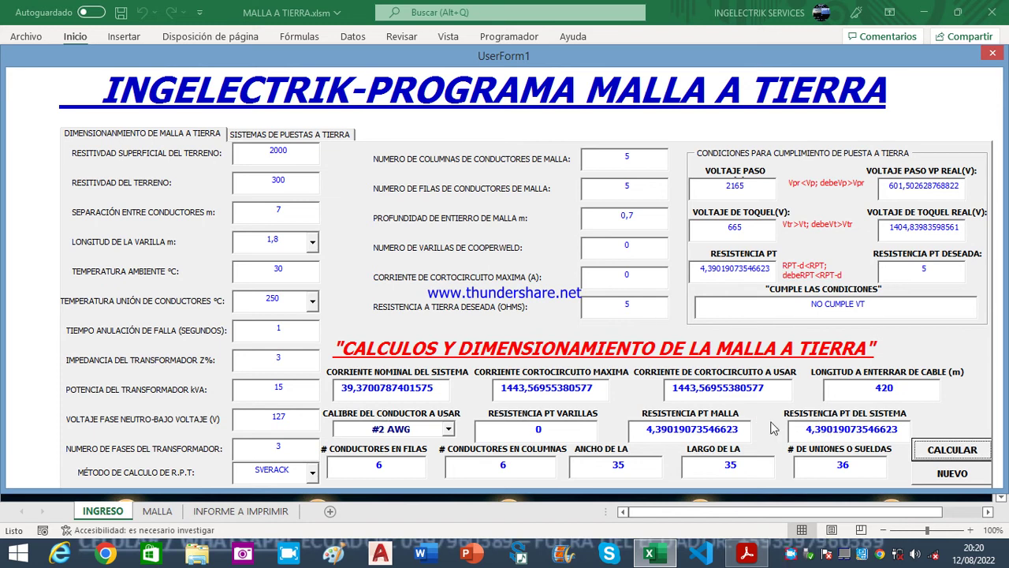
# Raise the grid's conductor columns and rows to 6 each, recalculating after each change
pyautogui.click(635, 160)
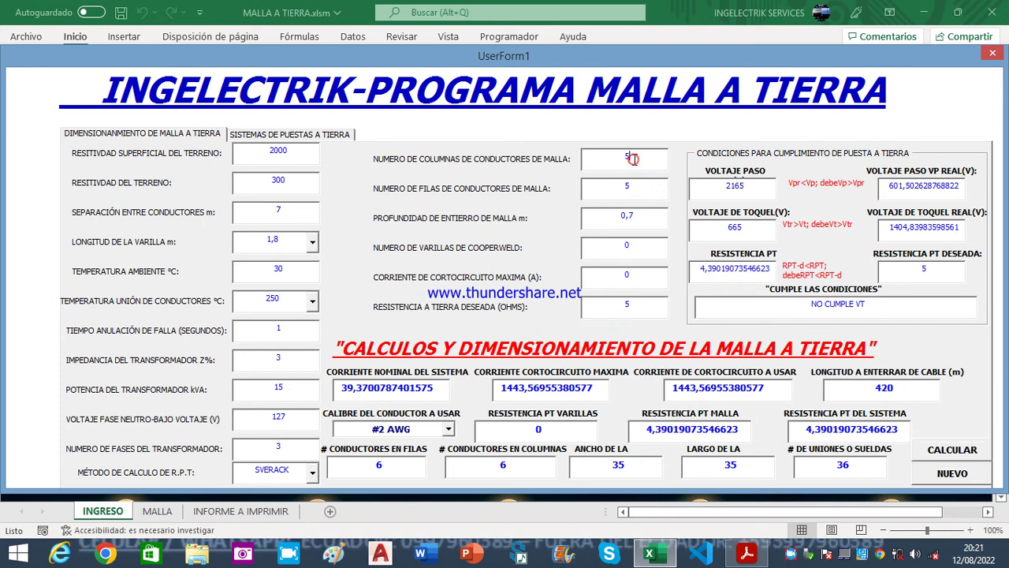
pyautogui.click(953, 455)
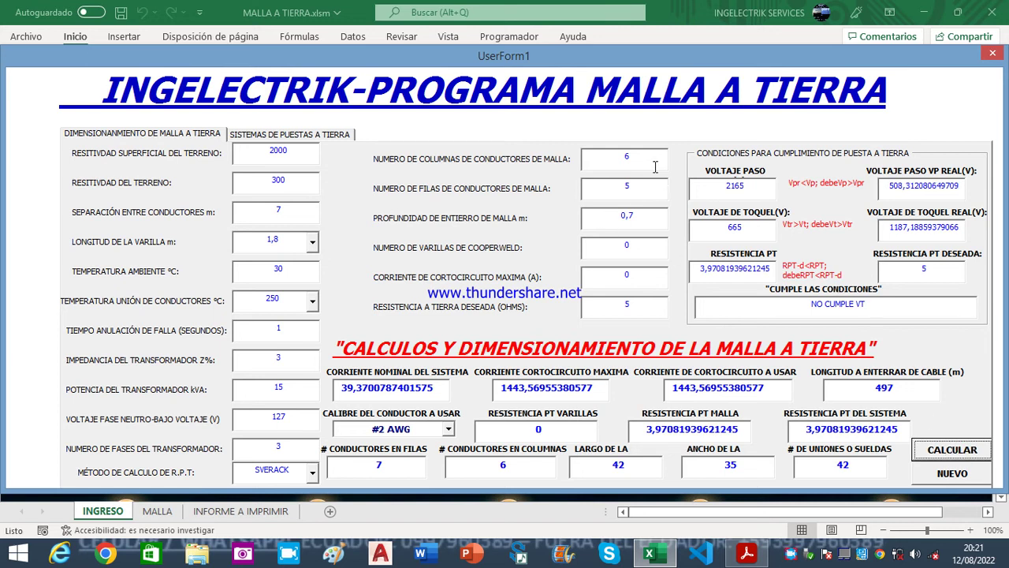
pyautogui.click(635, 186)
pyautogui.press('BackSpace')
pyautogui.write('6')
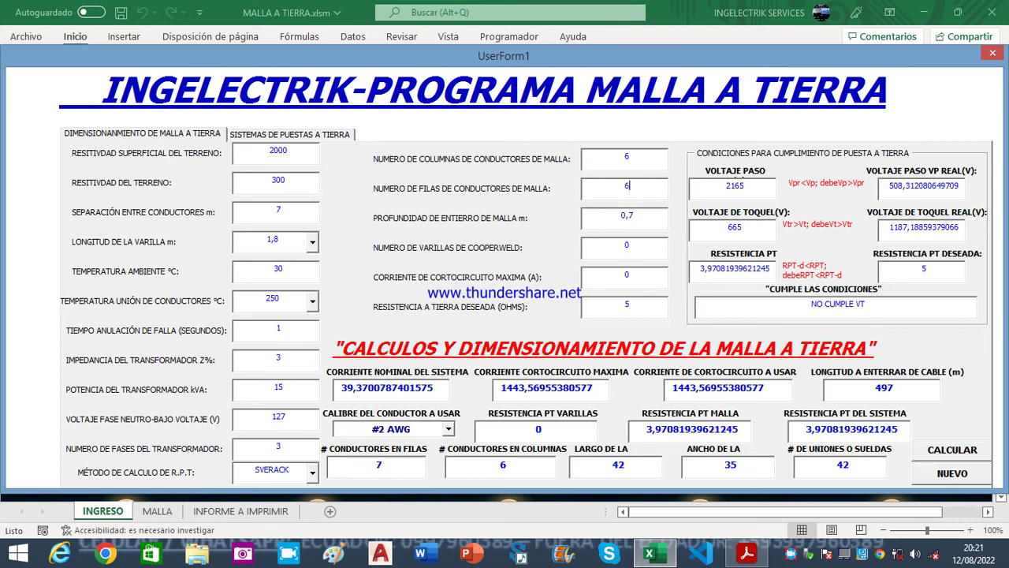
pyautogui.click(960, 448)
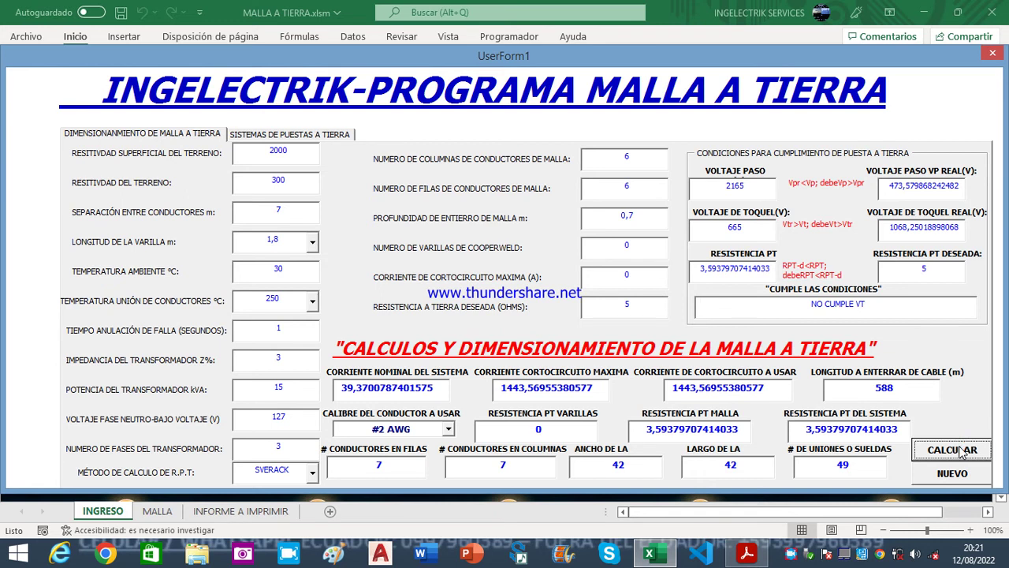
# Raise the grid's conductor columns and rows to 7 each, recalculating after each change
pyautogui.click(641, 163)
pyautogui.press('BackSpace')
pyautogui.write('7')
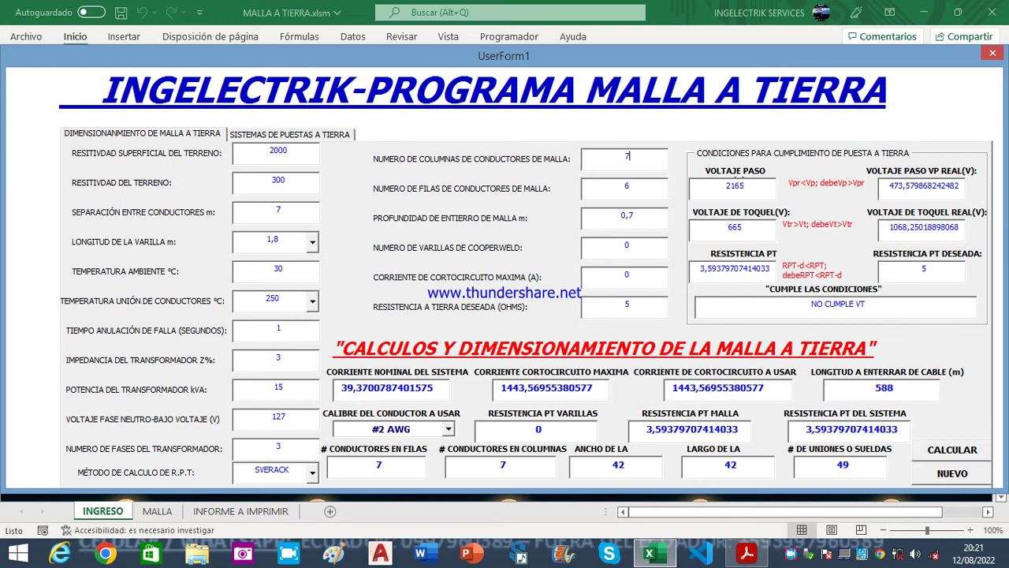
pyautogui.click(953, 453)
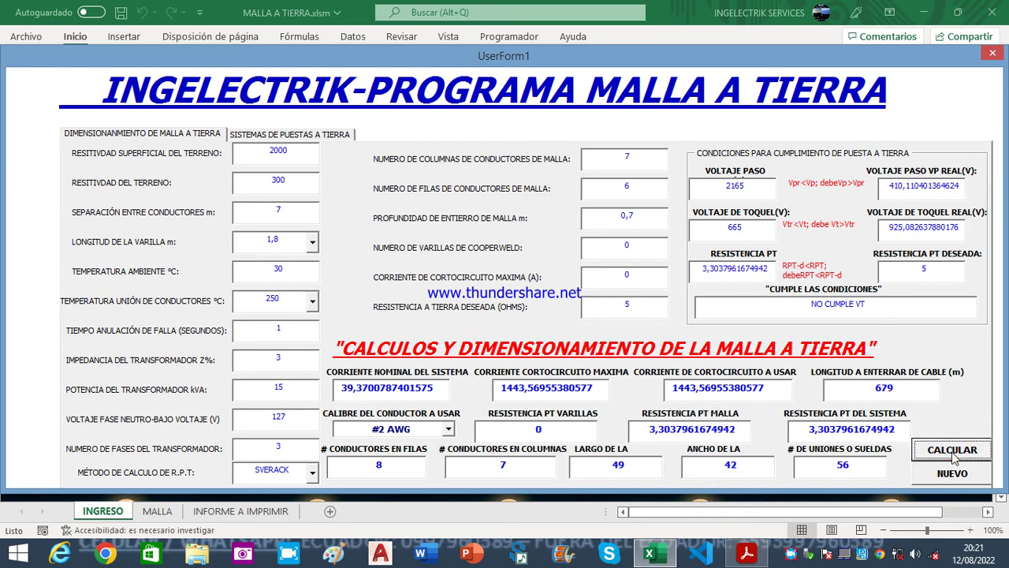
pyautogui.click(630, 185)
pyautogui.press('BackSpace')
pyautogui.write('7')
pyautogui.click(975, 449)
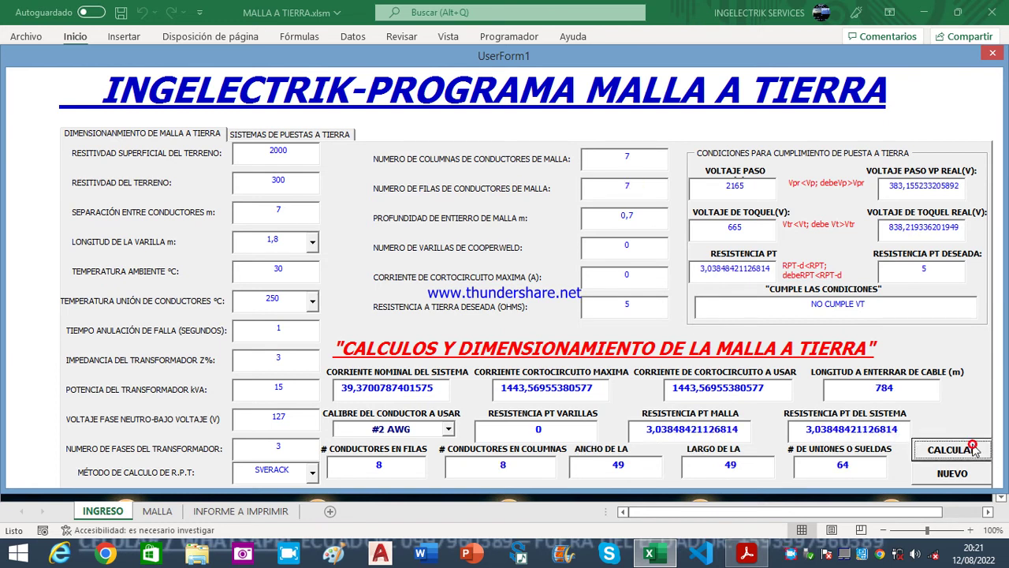
# Set the grid's conductor columns and rows to 8 each, recalculating after each change
pyautogui.click(638, 157)
pyautogui.press('BackSpace')
pyautogui.write('8')
pyautogui.click(951, 453)
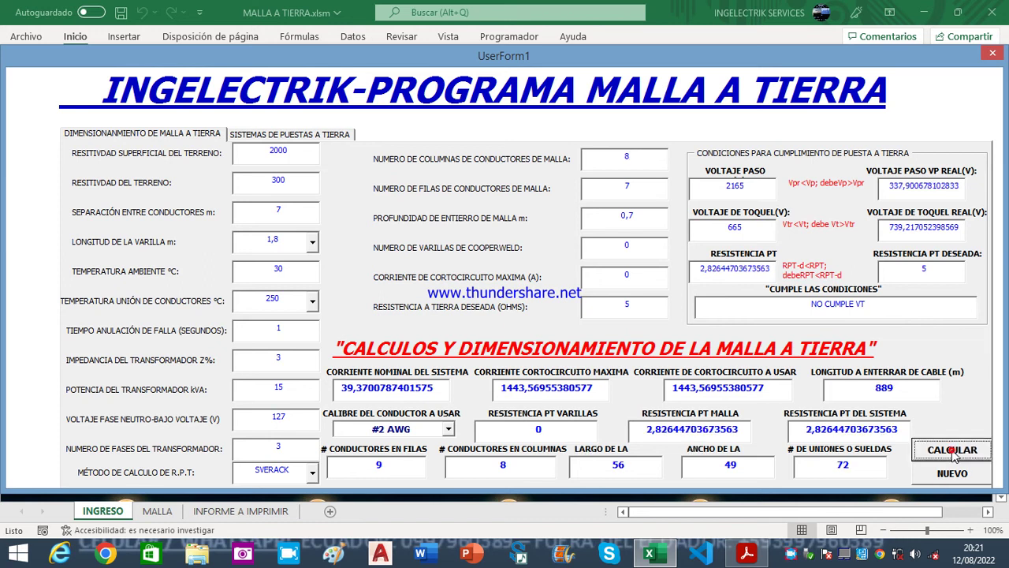
pyautogui.click(644, 189)
pyautogui.press('BackSpace')
pyautogui.write('8')
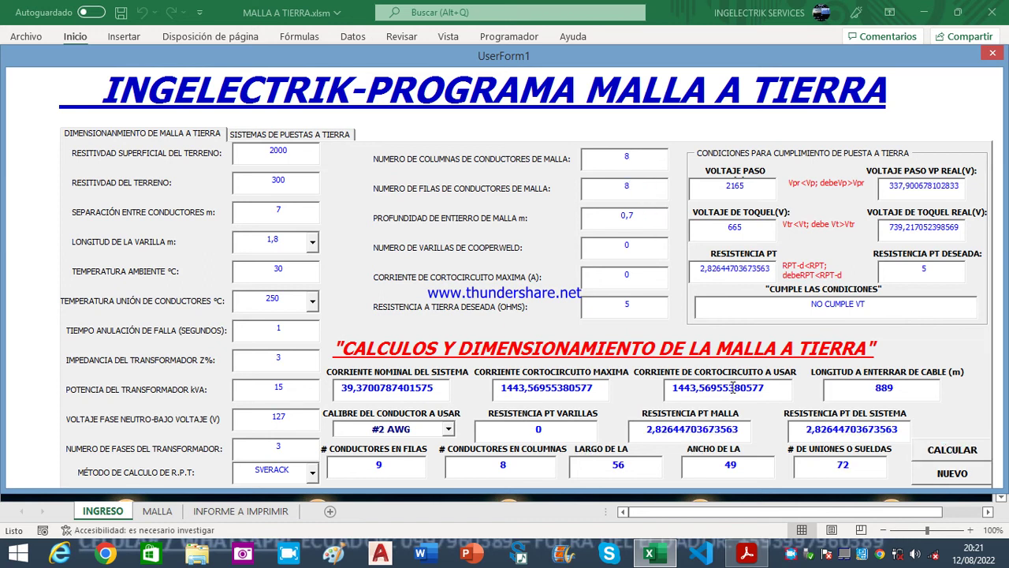
pyautogui.click(957, 451)
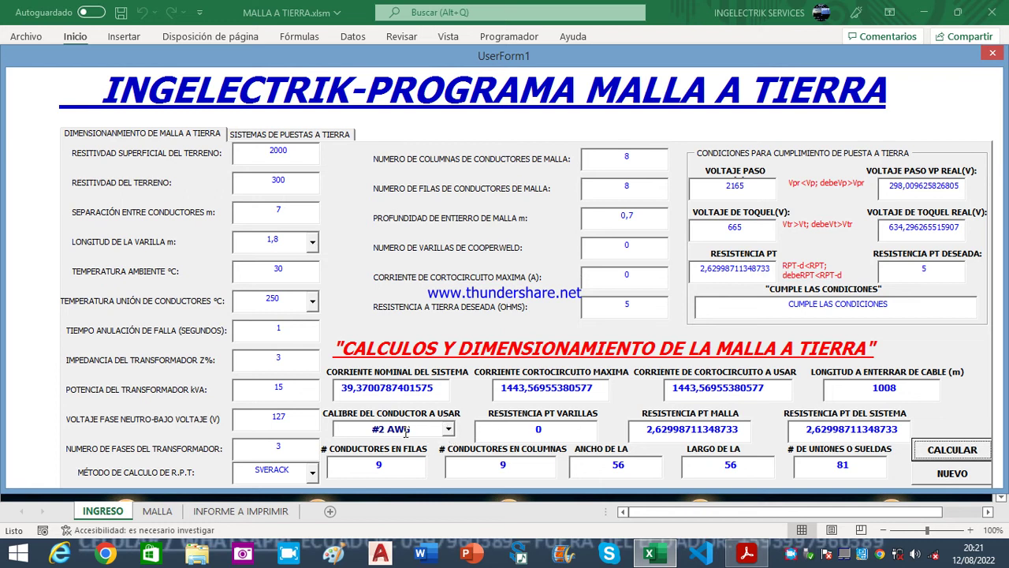
# Examine the conductor gauges available for the grid in the calculation results
pyautogui.click(450, 430)
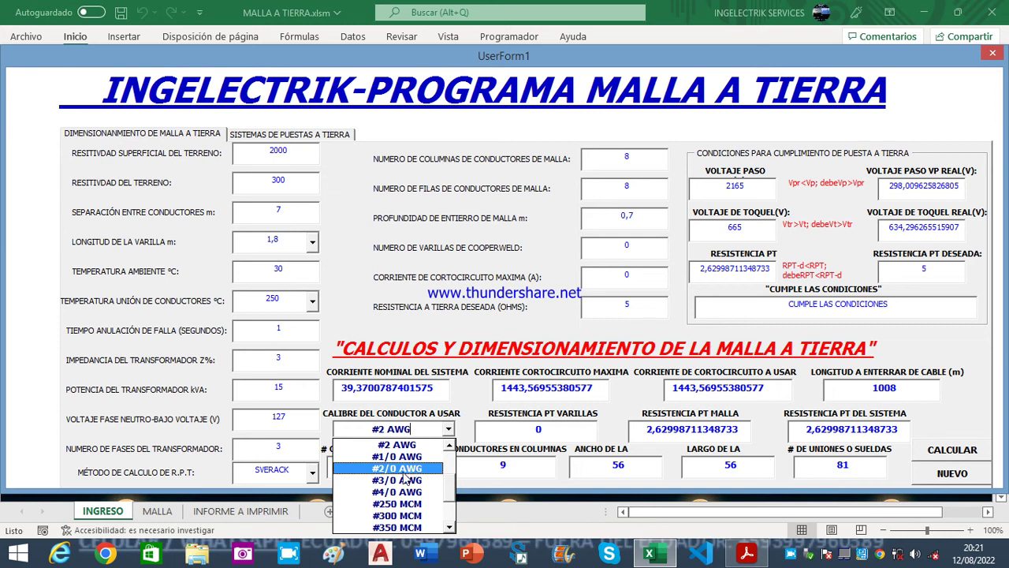
pyautogui.click(458, 434)
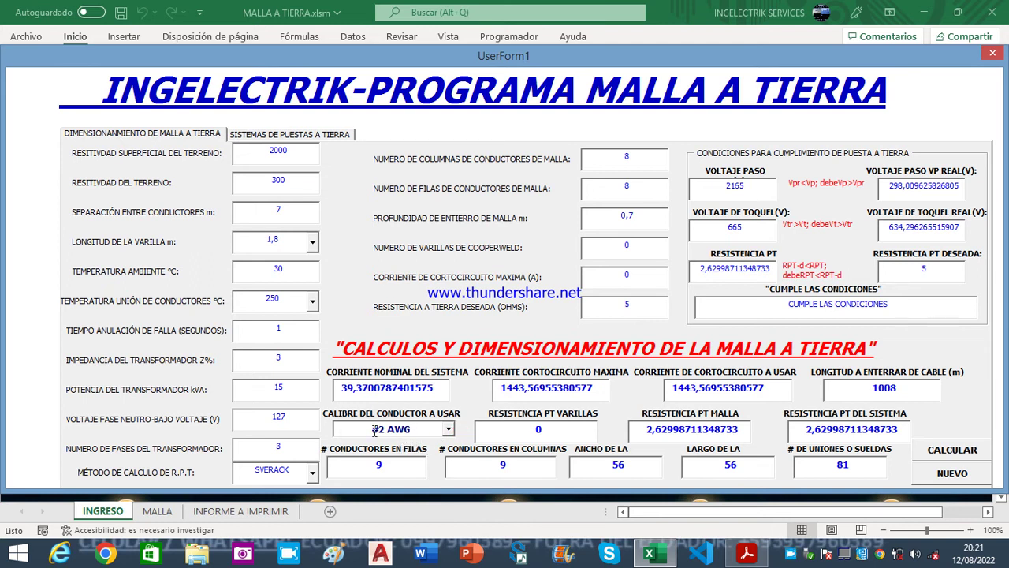
pyautogui.click(448, 429)
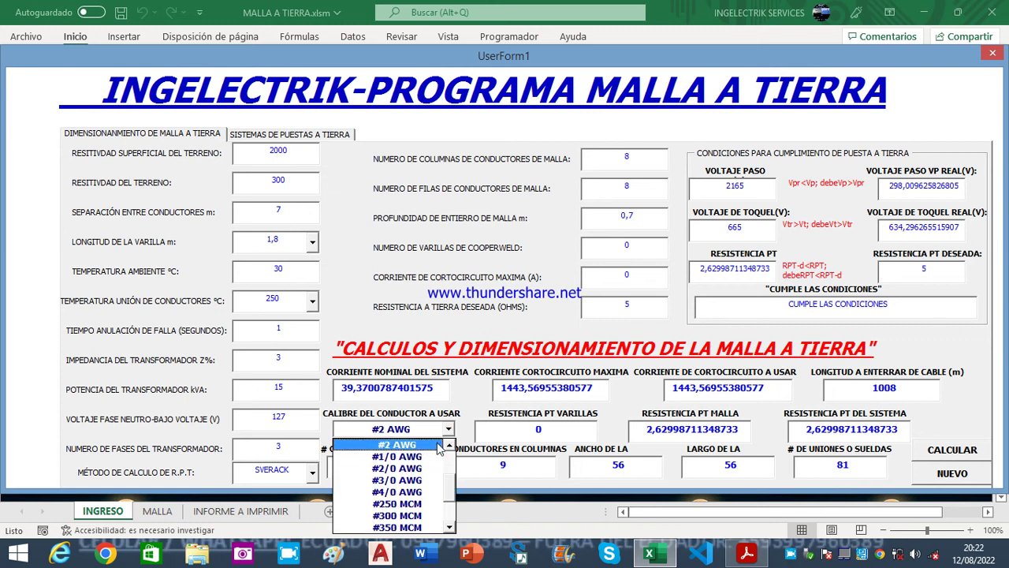
pyautogui.click(473, 412)
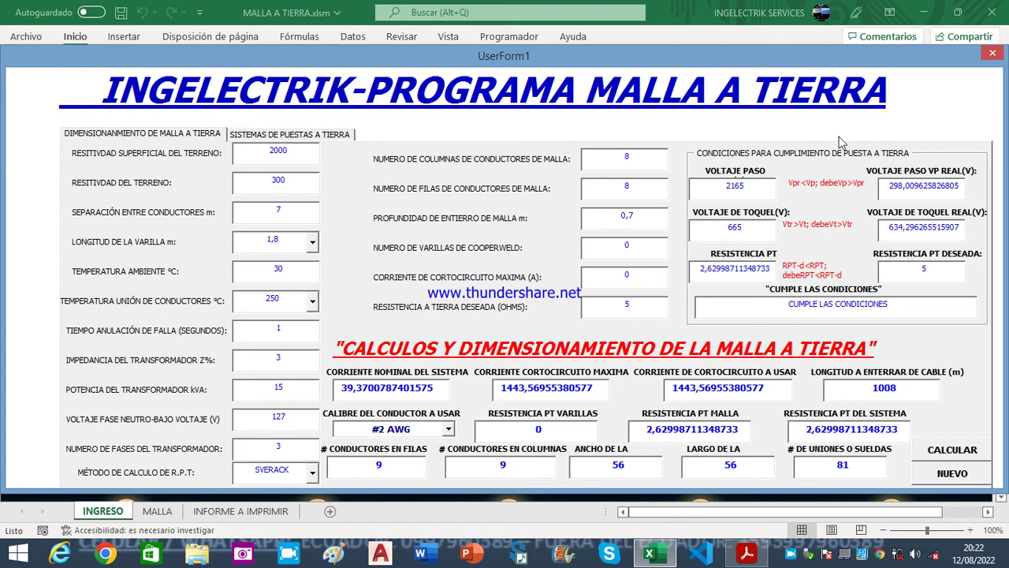
# Close the calculation form and draw the newly sized grid on the MALLA sheet
pyautogui.click(992, 53)
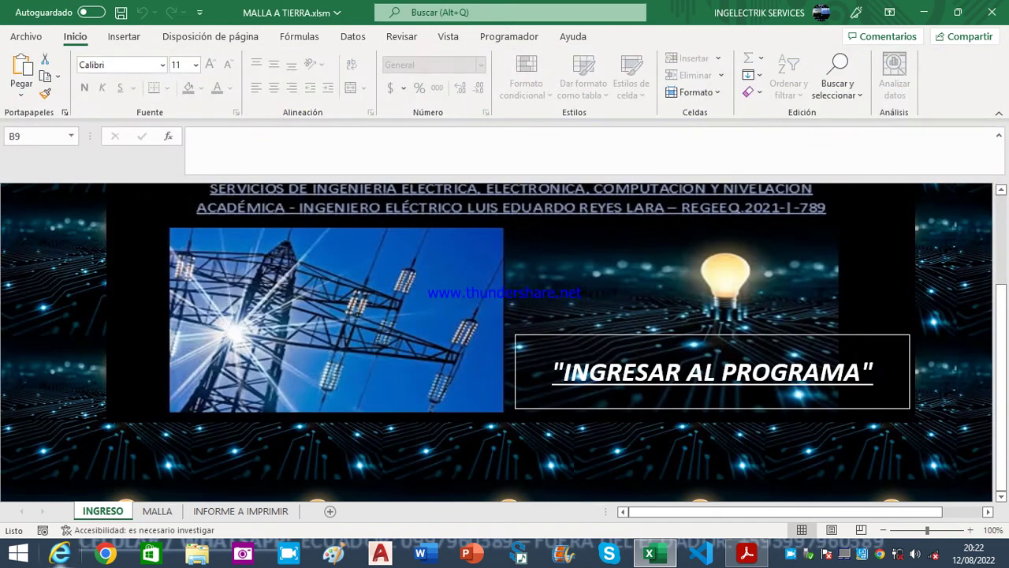
pyautogui.click(157, 510)
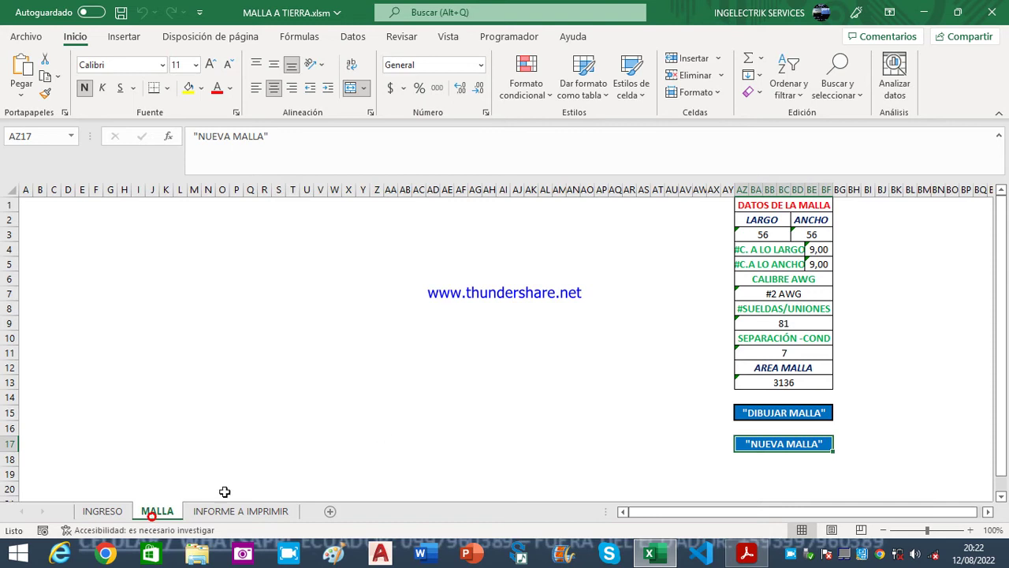
pyautogui.click(768, 412)
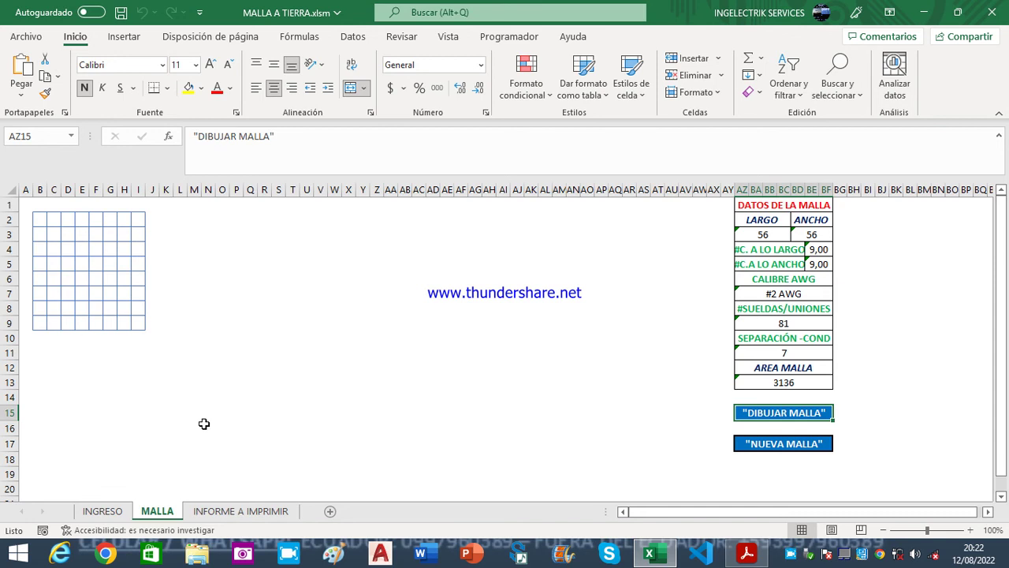
# Delete the old grid picture from the INFORME A IMPRIMIR sheet and paste the new grid screenshot at cell J25
pyautogui.click(256, 514)
pyautogui.click(283, 418)
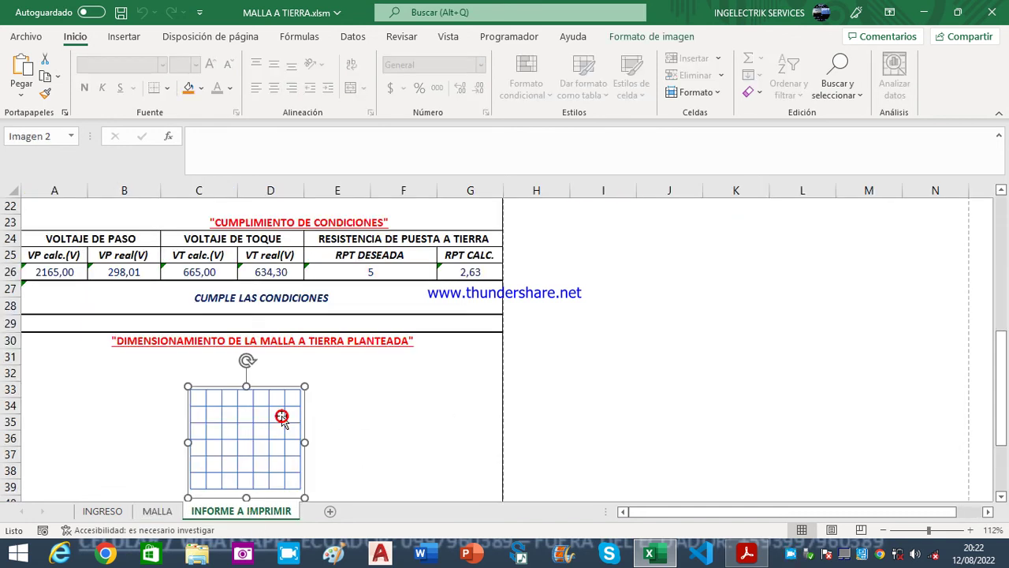
pyautogui.press('Delete')
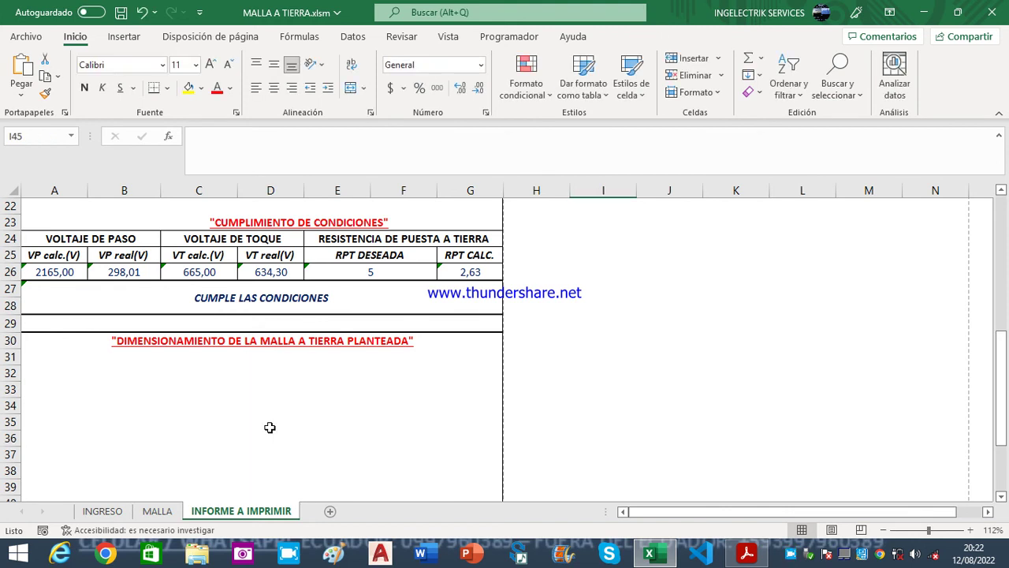
pyautogui.click(646, 262)
pyautogui.hotkey('ctrl', 'v')
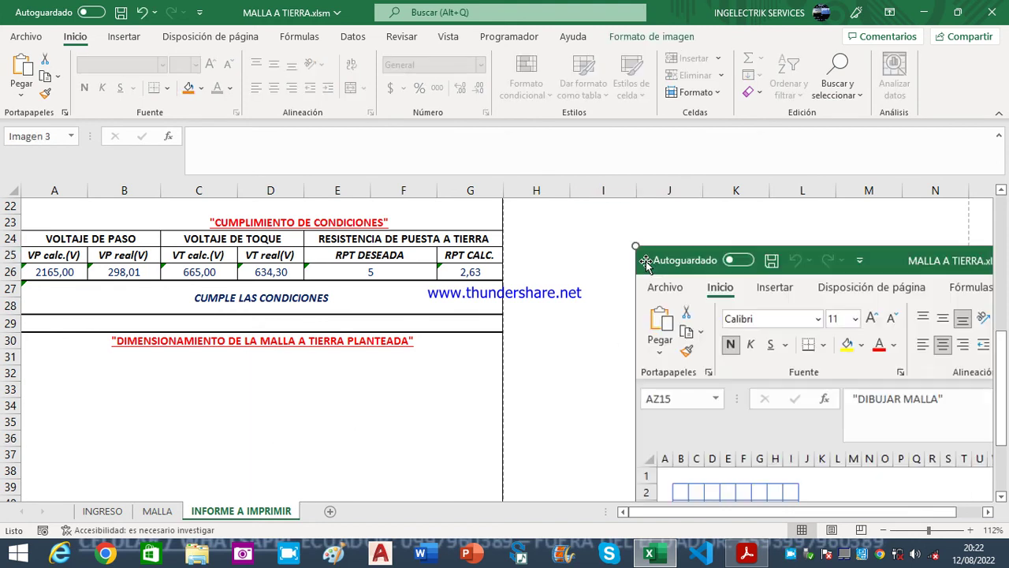
# Crop the pasted screenshot's left and upper sides to the edges of the grid drawing, to about 35.15 cm wide and 12.9 cm high
pyautogui.moveTo(1000, 375); pyautogui.dragTo(1002, 436)
pyautogui.click(651, 37)
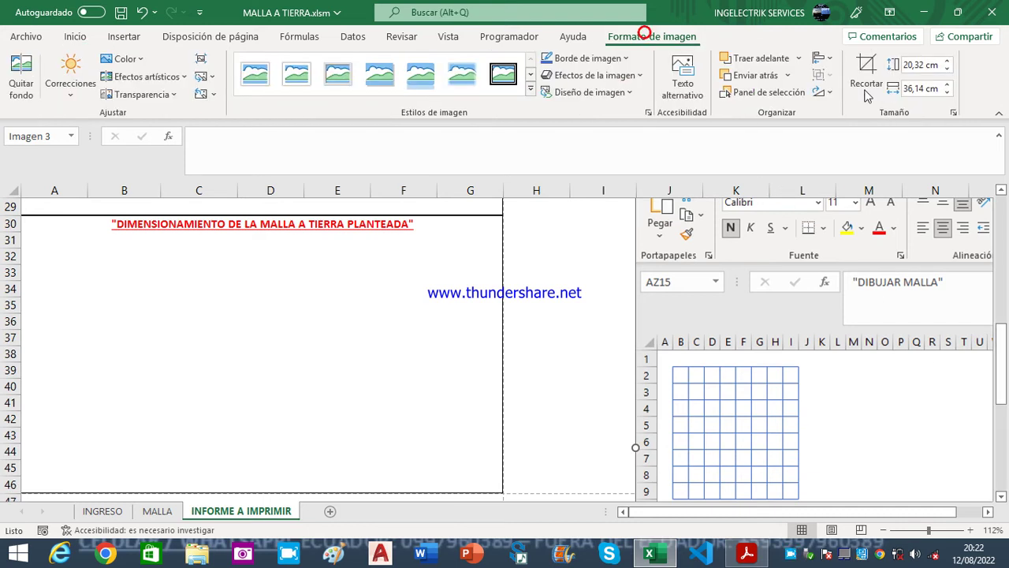
pyautogui.click(868, 65)
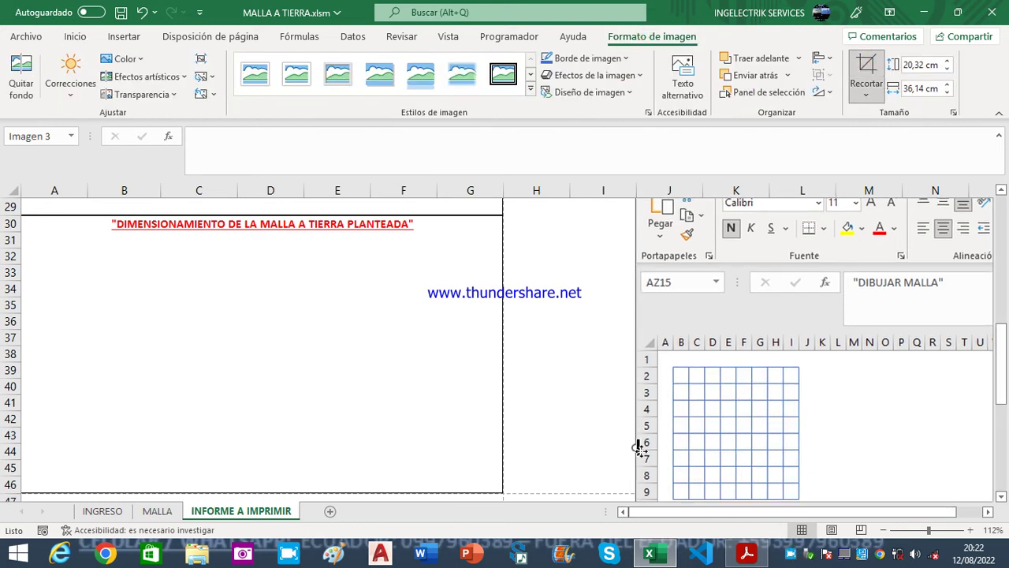
pyautogui.moveTo(637, 447); pyautogui.dragTo(668, 447)
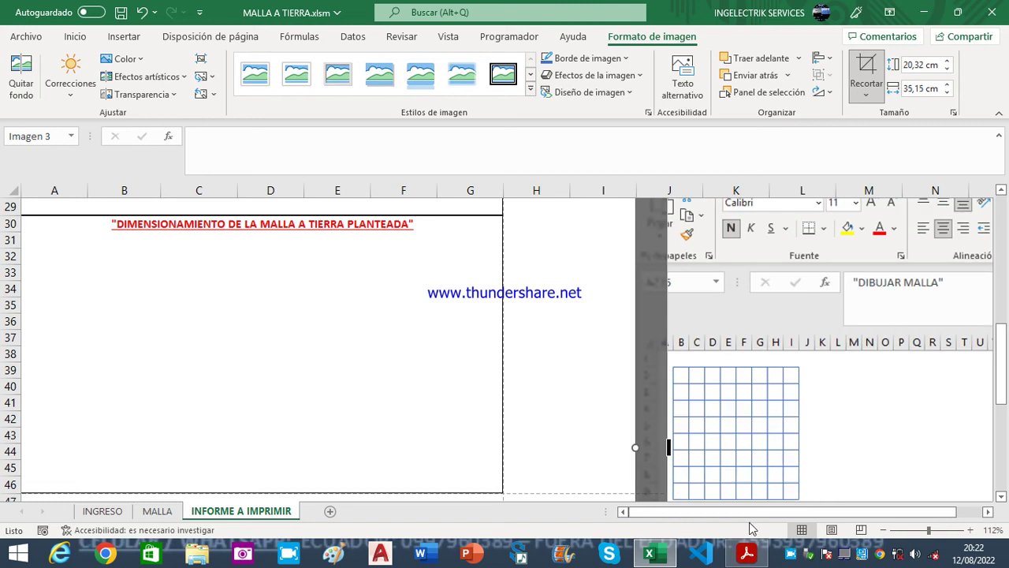
pyautogui.moveTo(748, 512); pyautogui.dragTo(759, 512)
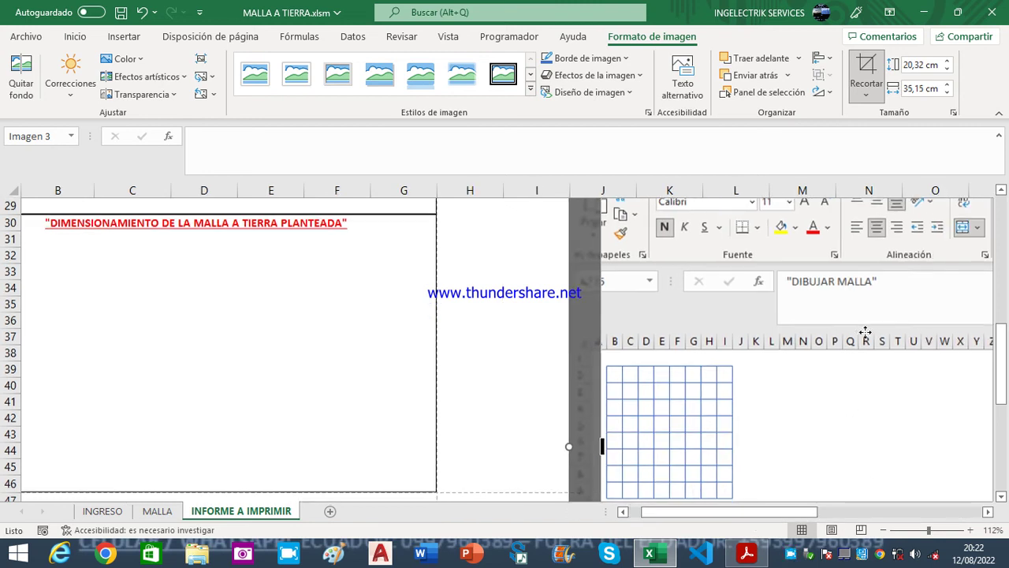
pyautogui.scroll(2, 861, 332)
pyautogui.moveTo(762, 512); pyautogui.dragTo(849, 511)
pyautogui.moveTo(668, 229); pyautogui.dragTo(672, 465)
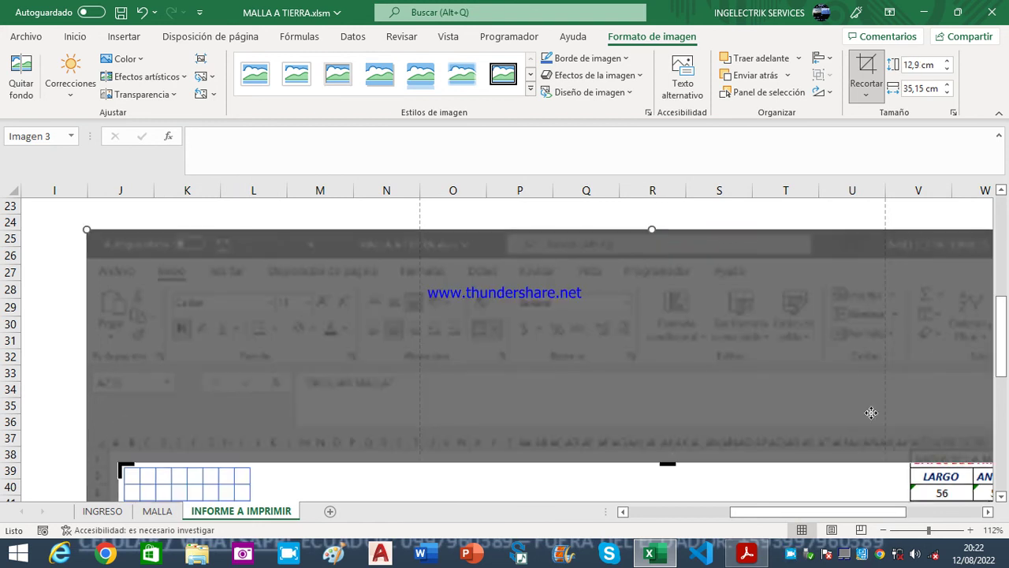
# Crop the screenshot's lower and right sides so only the grid drawing remains, about 4.73 cm high and 4.42 cm wide
pyautogui.moveTo(999, 321); pyautogui.dragTo(1003, 445)
pyautogui.moveTo(661, 411); pyautogui.dragTo(646, 211)
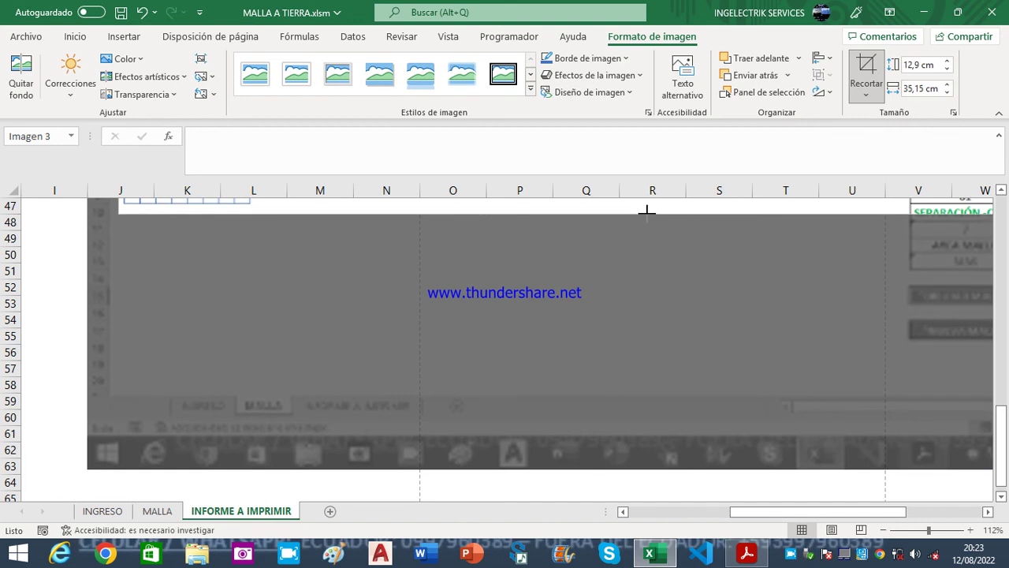
pyautogui.scroll(4, 956, 428)
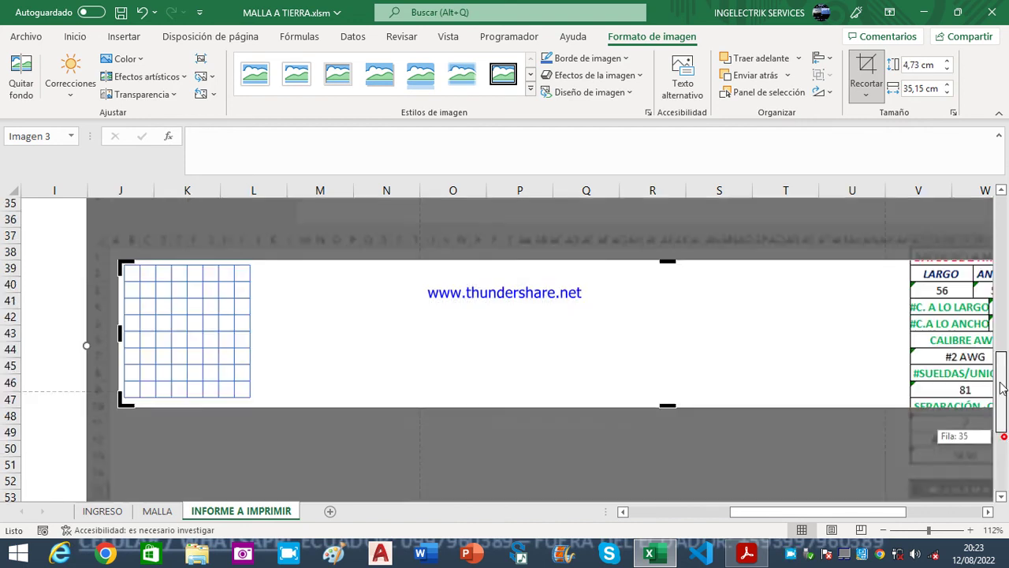
pyautogui.hscroll(5, 956, 428)
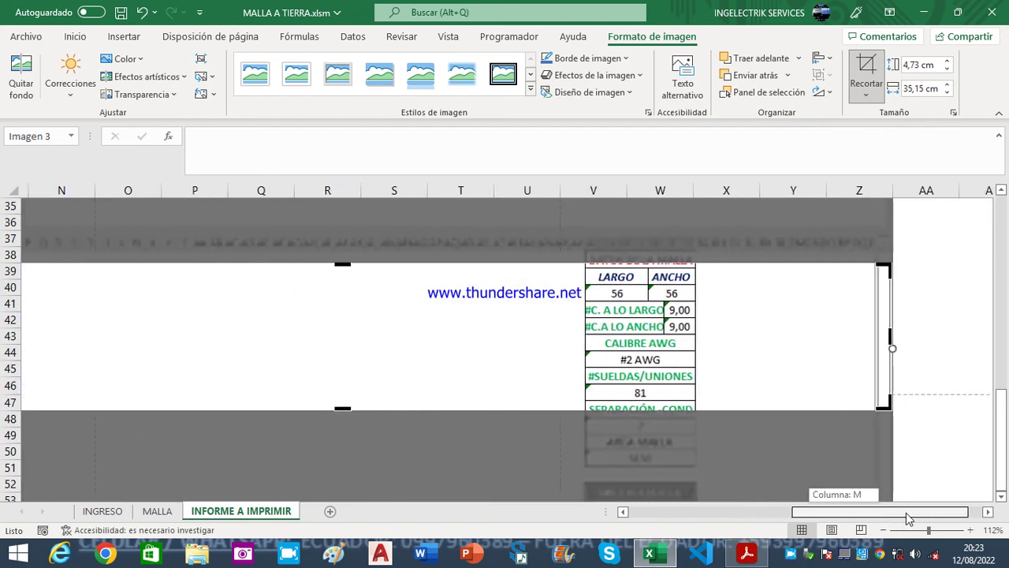
pyautogui.moveTo(881, 338); pyautogui.dragTo(242, 338)
pyautogui.moveTo(908, 518); pyautogui.dragTo(904, 518)
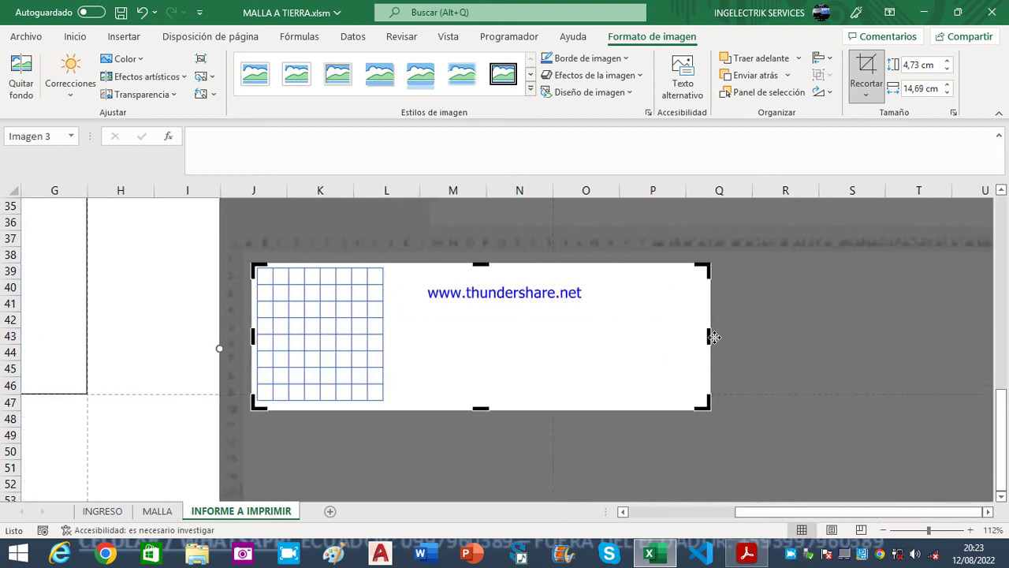
pyautogui.moveTo(708, 335); pyautogui.dragTo(389, 350)
pyautogui.click(166, 392)
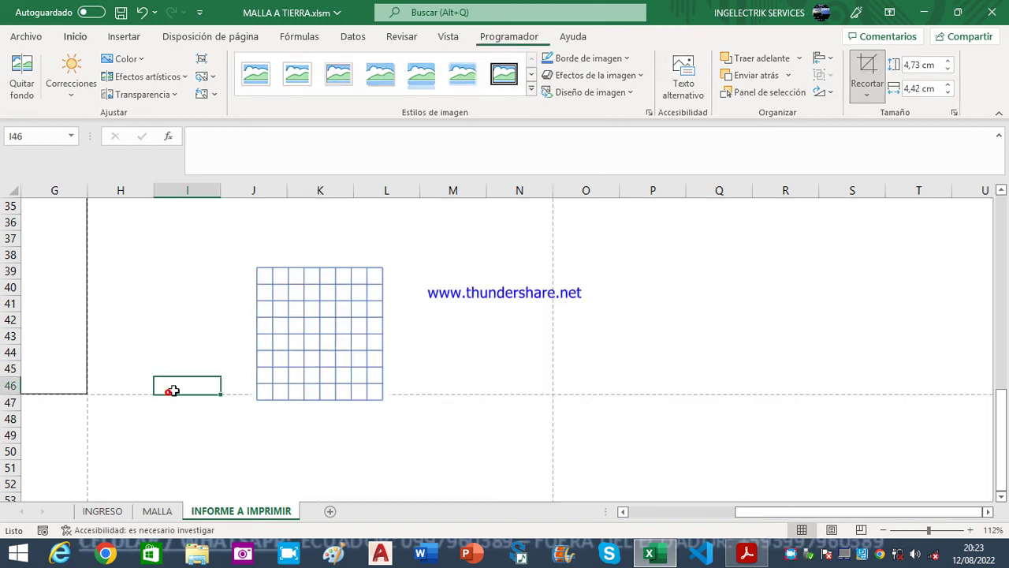
# Cut the cropped grid picture and paste it at cell C33, under the "DIMENSIONAMIENTO DE LA MALLA A TIERRA PLANTEADA" heading
pyautogui.click(303, 361)
pyautogui.rightClick(304, 360)
pyautogui.click(375, 62)
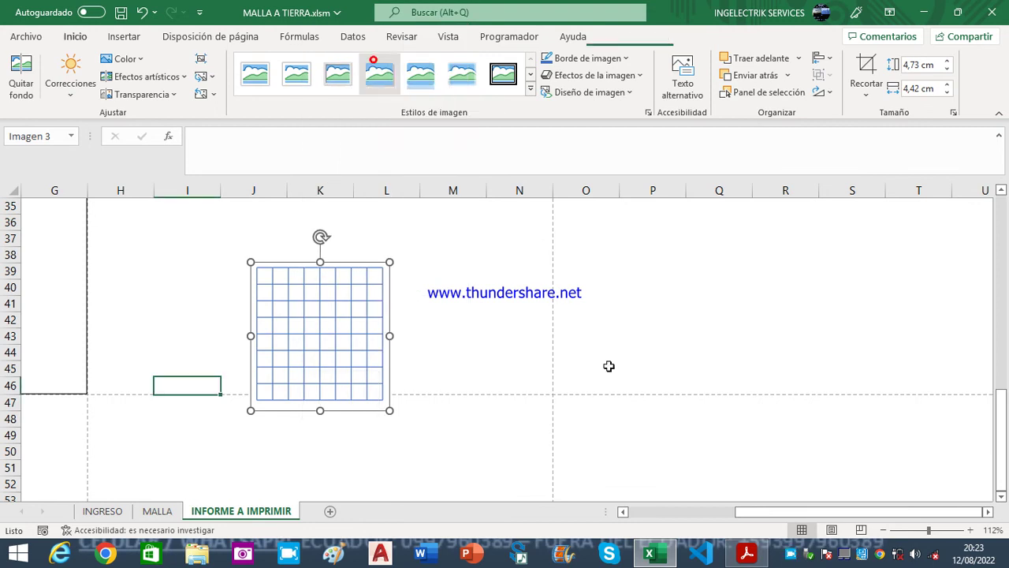
pyautogui.moveTo(771, 512); pyautogui.dragTo(642, 516)
pyautogui.scroll(3, 213, 328)
pyautogui.click(190, 324)
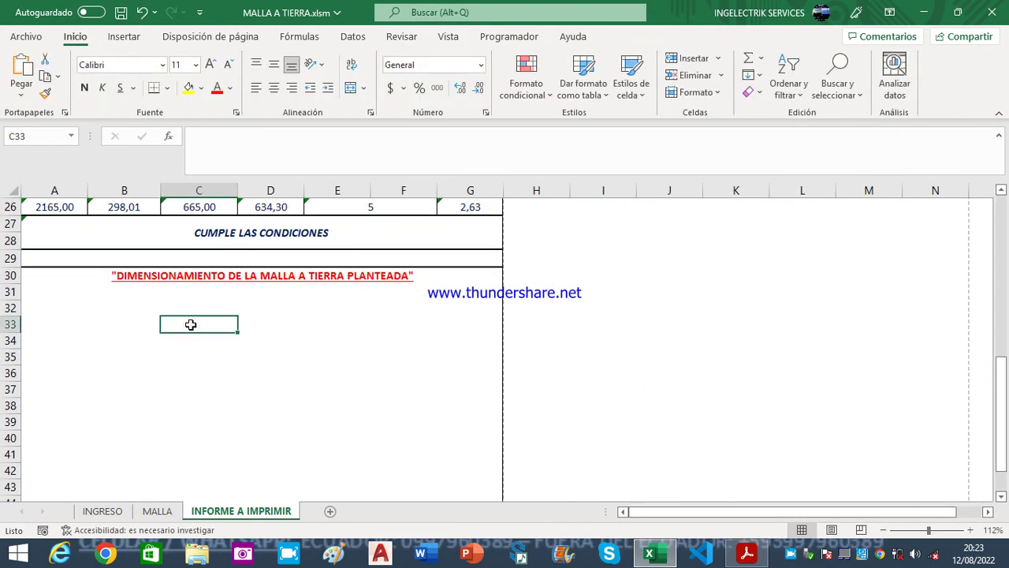
pyautogui.hotkey('ctrl', 'v')
pyautogui.click(589, 404)
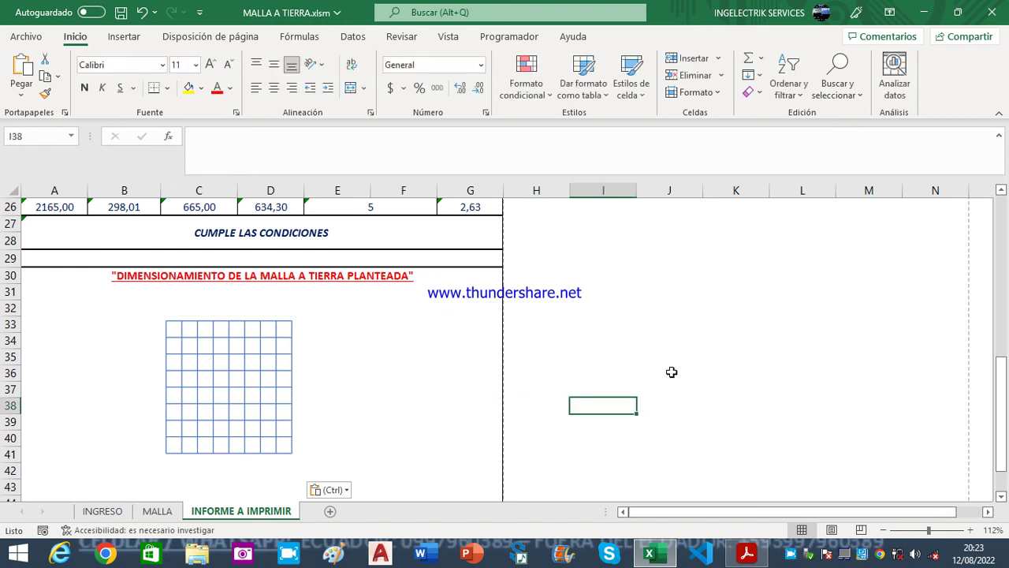
# Check the technical report in the print preview, then review its input data, electrical calculations, compliance conditions and grid drawing on the sheet
pyautogui.hotkey('ctrl', 'p')
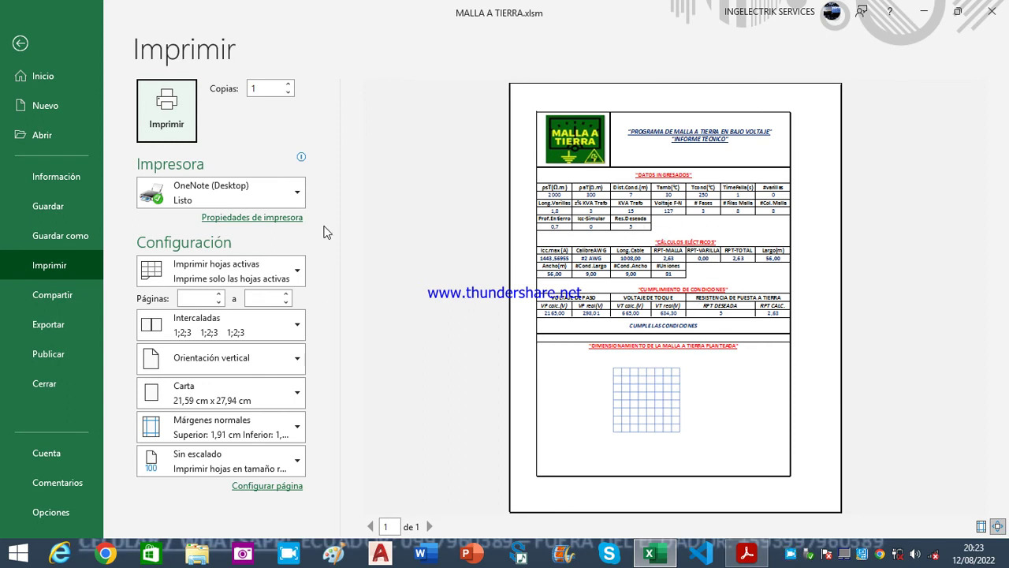
pyautogui.click(17, 45)
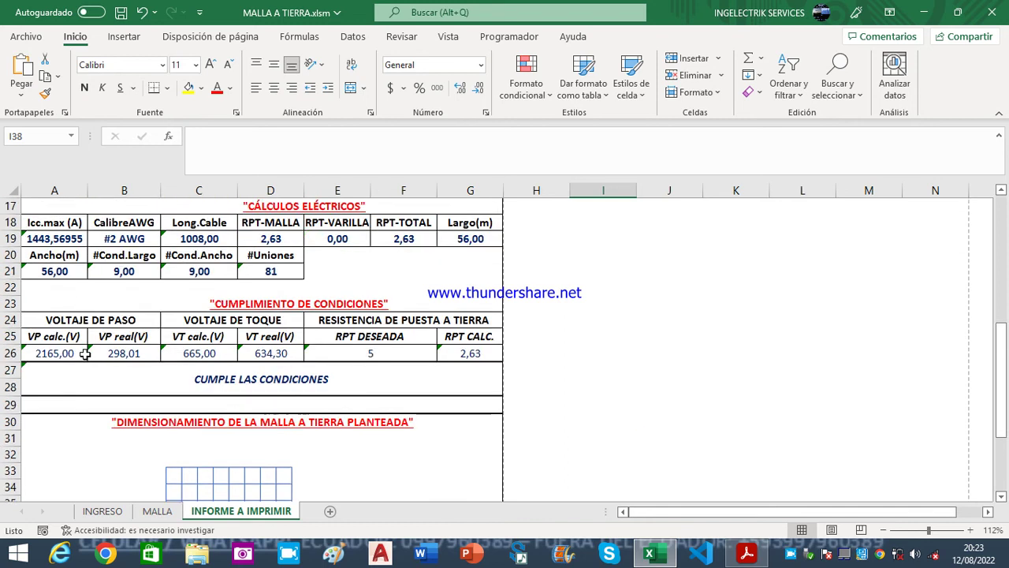
pyautogui.scroll(2, 84, 354)
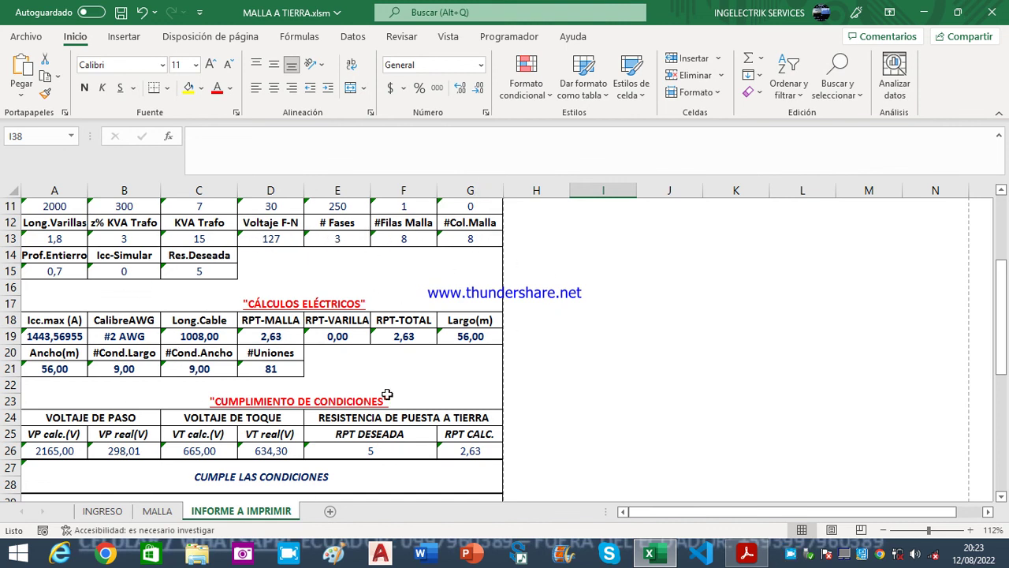
pyautogui.scroll(-6, 388, 394)
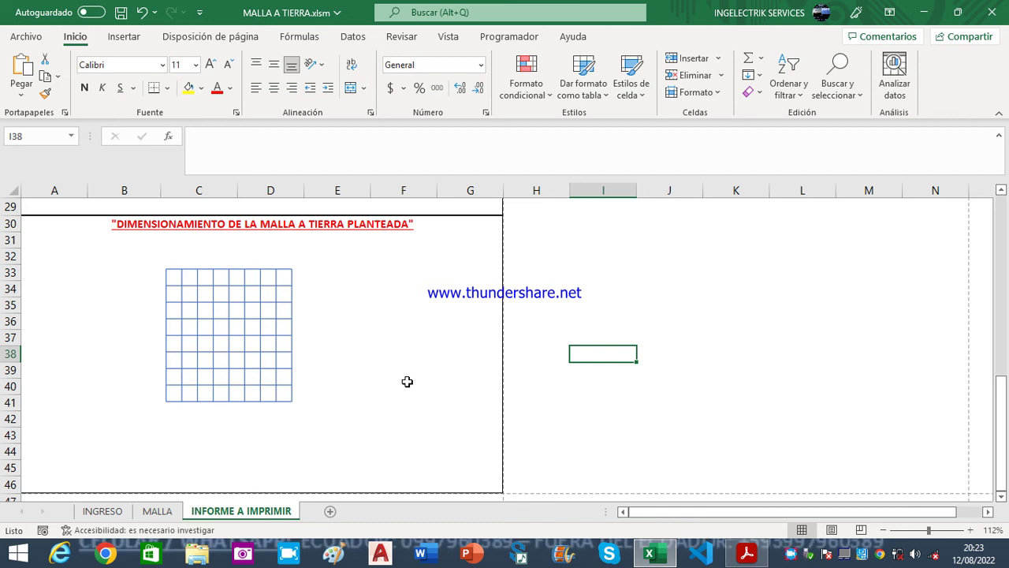
pyautogui.scroll(3, 407, 382)
pyautogui.scroll(2, 72, 373)
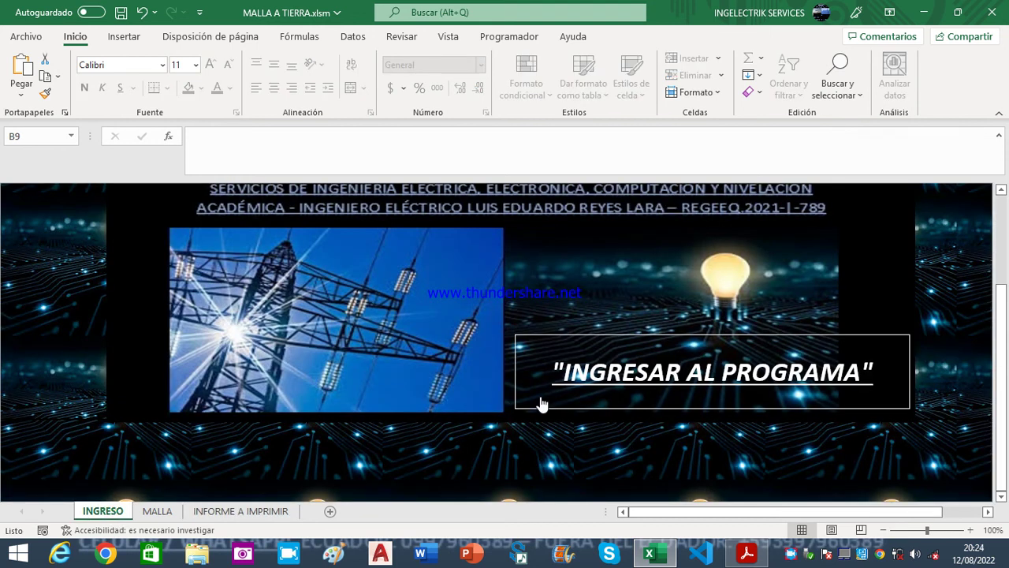
# Open the grounding grid calculation form from the INGRESO sheet and choose #2/0 AWG as the conductor gauge
pyautogui.click(602, 406)
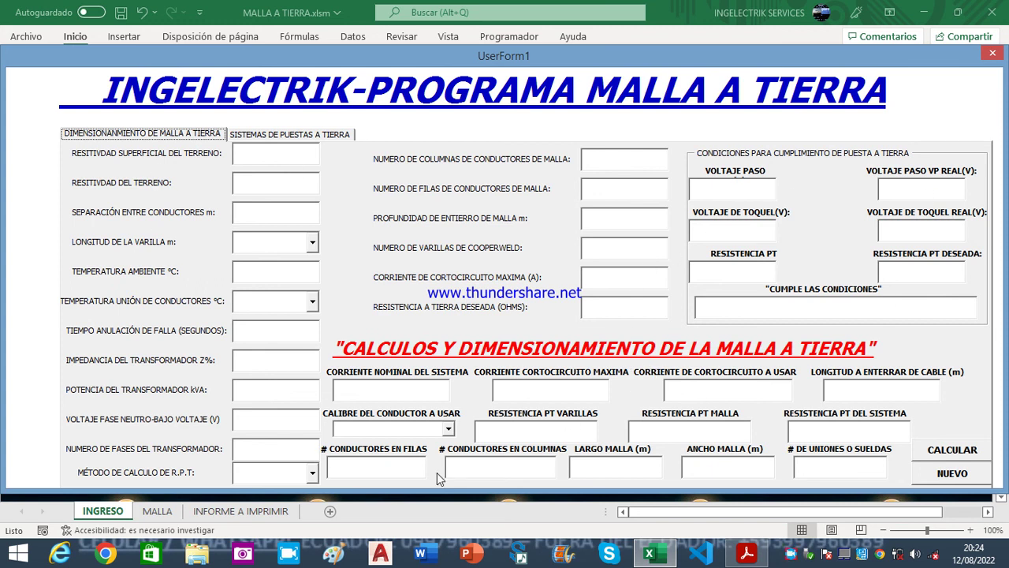
pyautogui.click(448, 430)
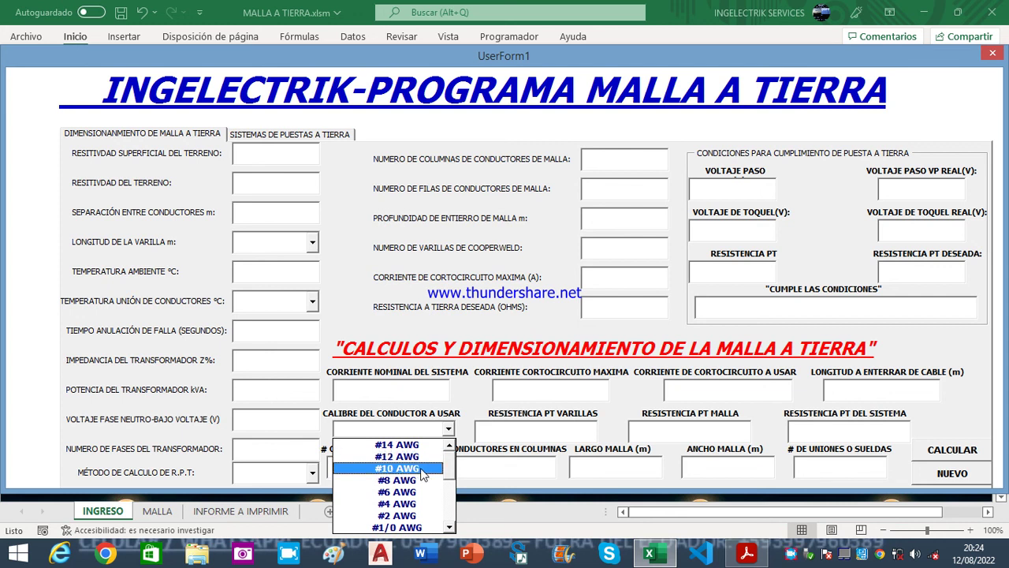
pyautogui.click(450, 526)
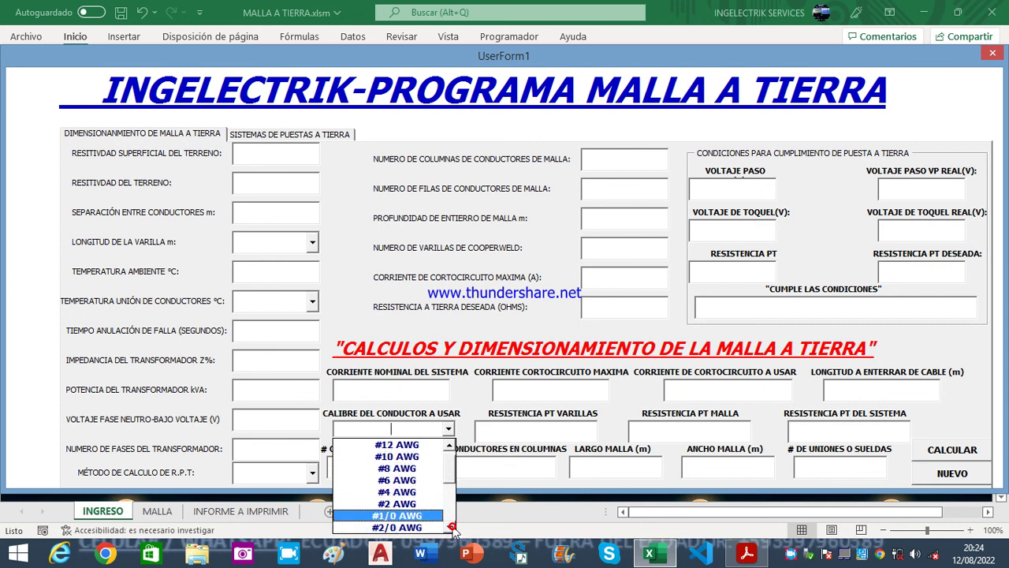
pyautogui.click(407, 494)
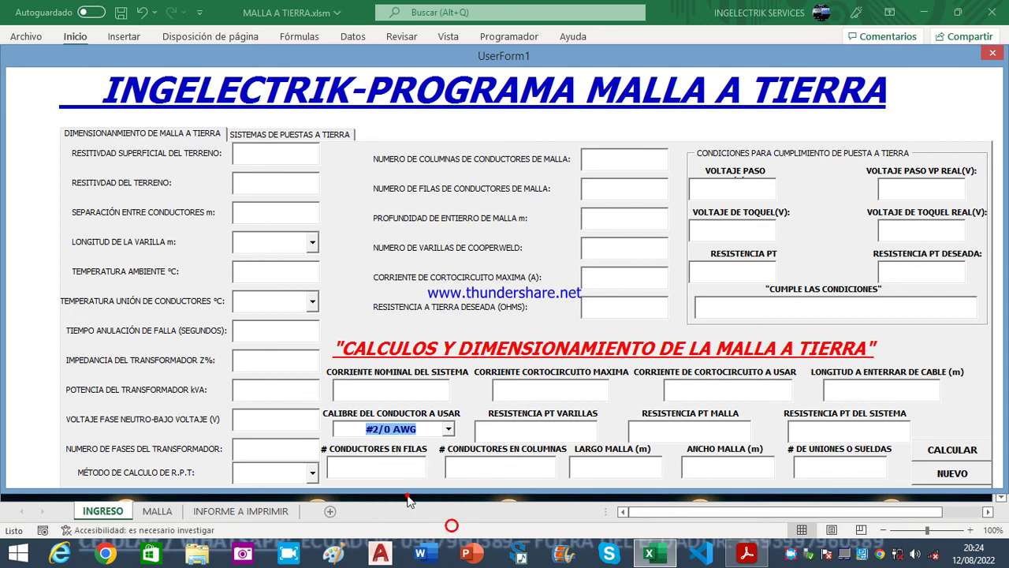